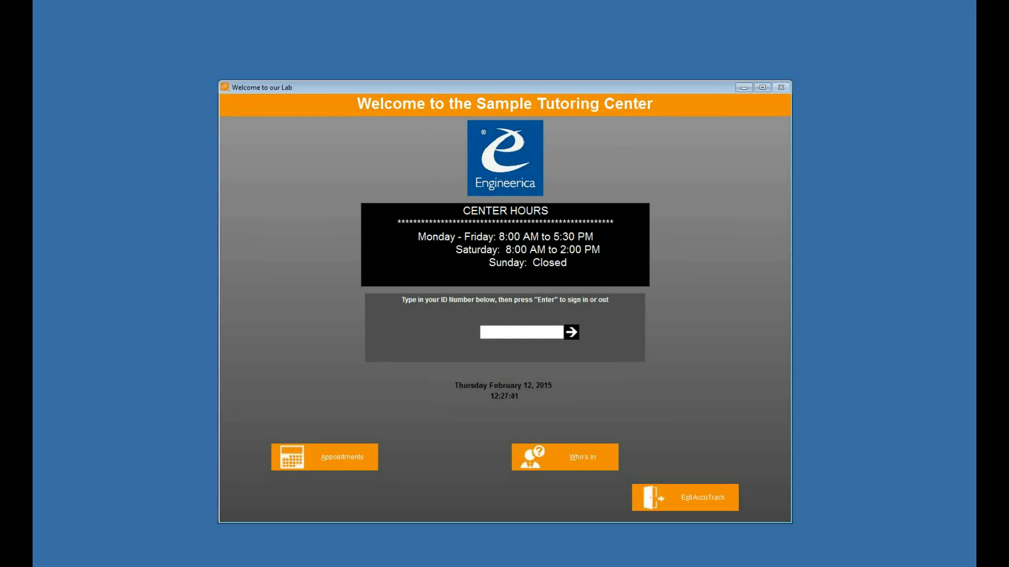
Sign in to AccuTrack with the administrator ID number and password
text(1********)
key(Return)
text(****)
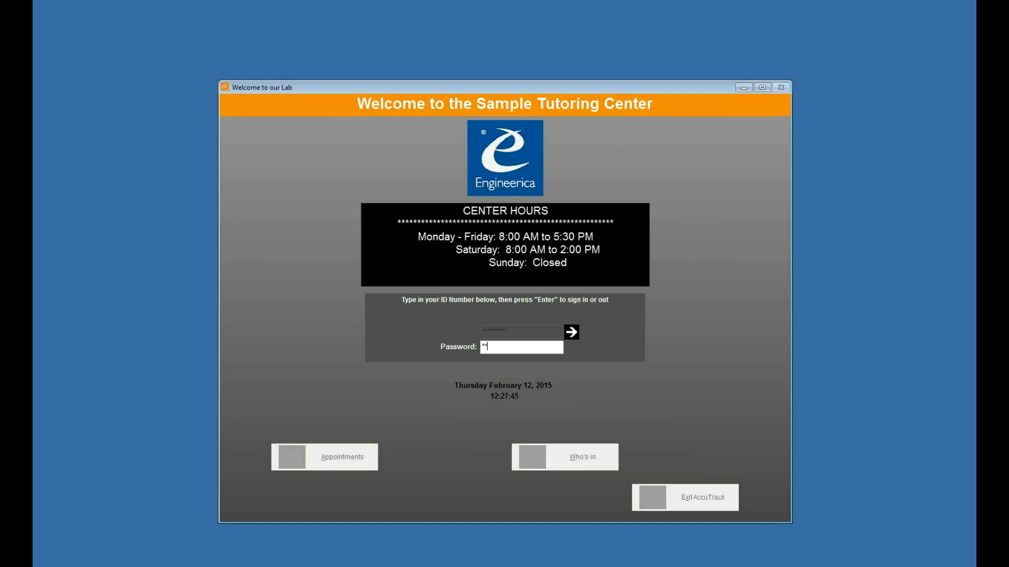
key(Return)
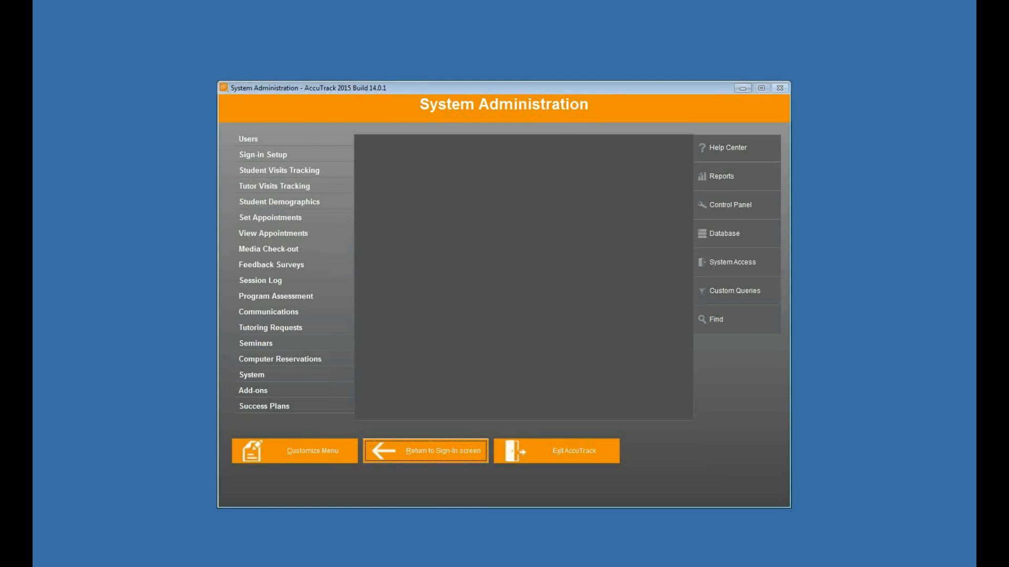
Review the Fall 2015 and Spring 2015 semester dates in Semesters, then close the window
click(250, 377)
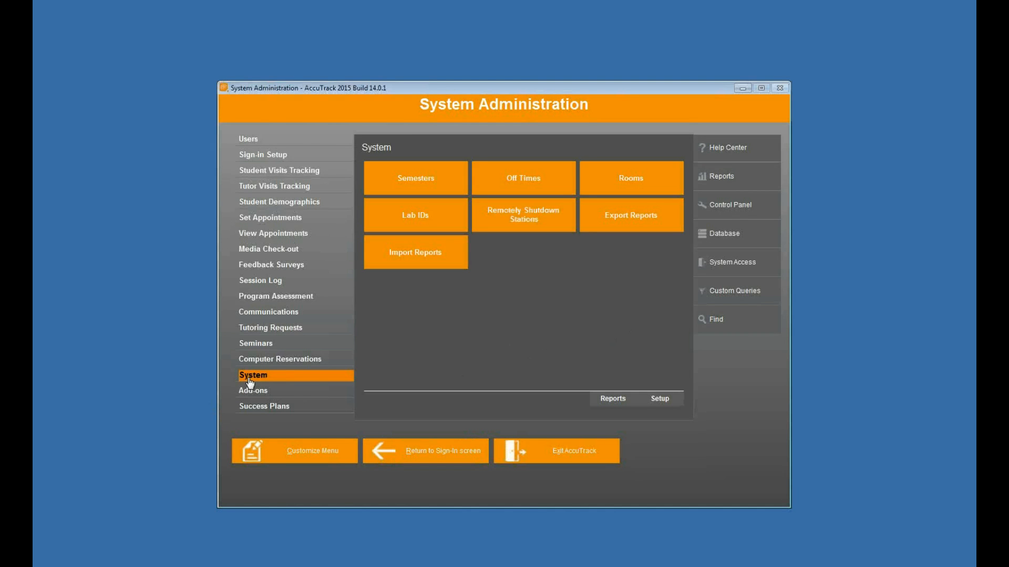
click(418, 176)
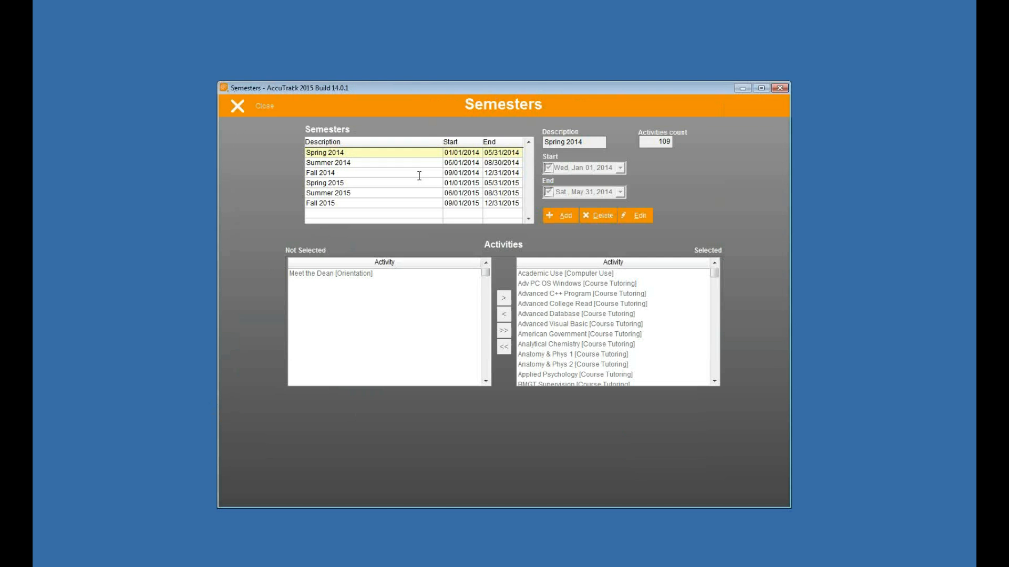
click(413, 203)
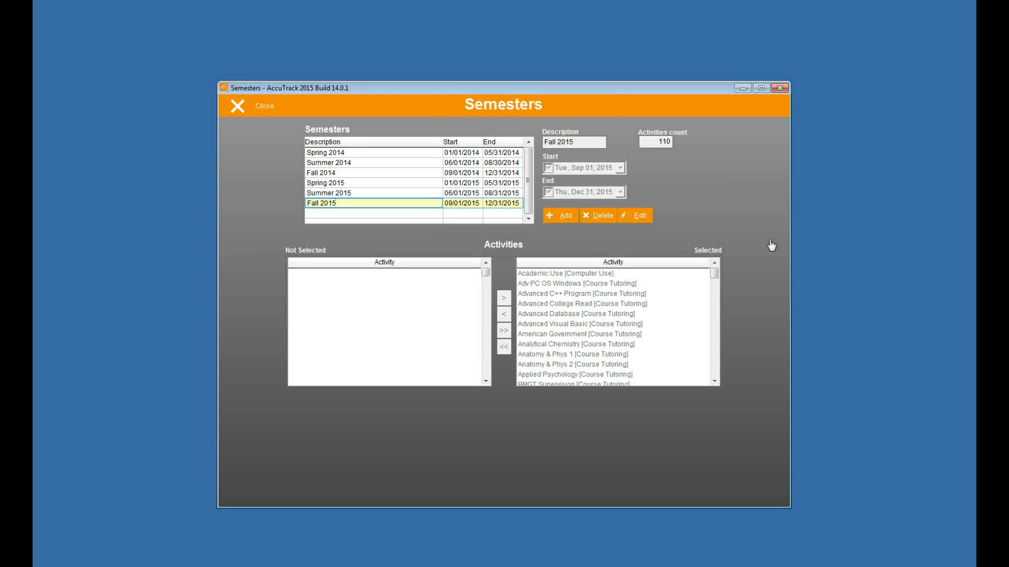
click(451, 204)
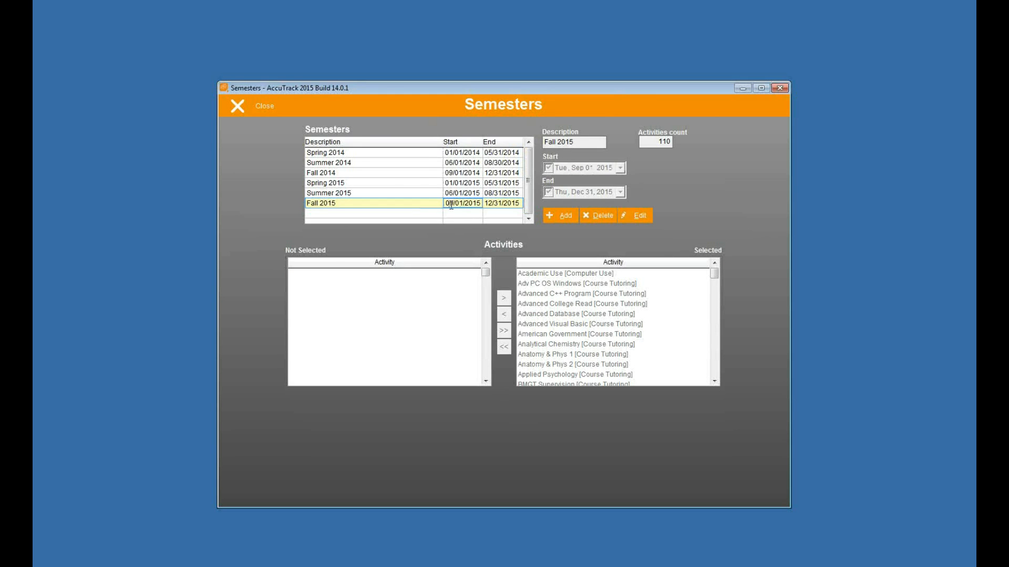
click(493, 203)
click(471, 205)
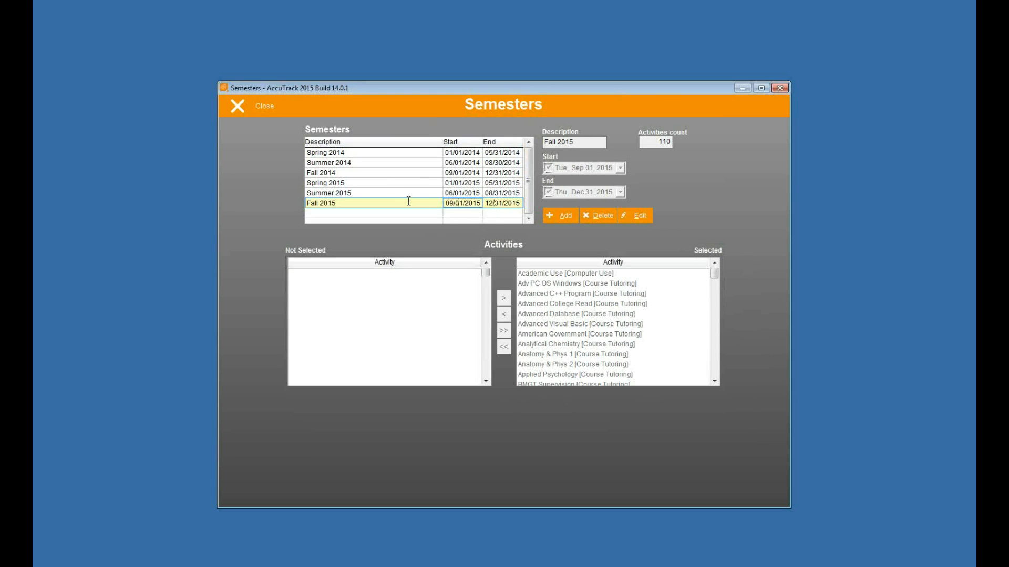
click(416, 182)
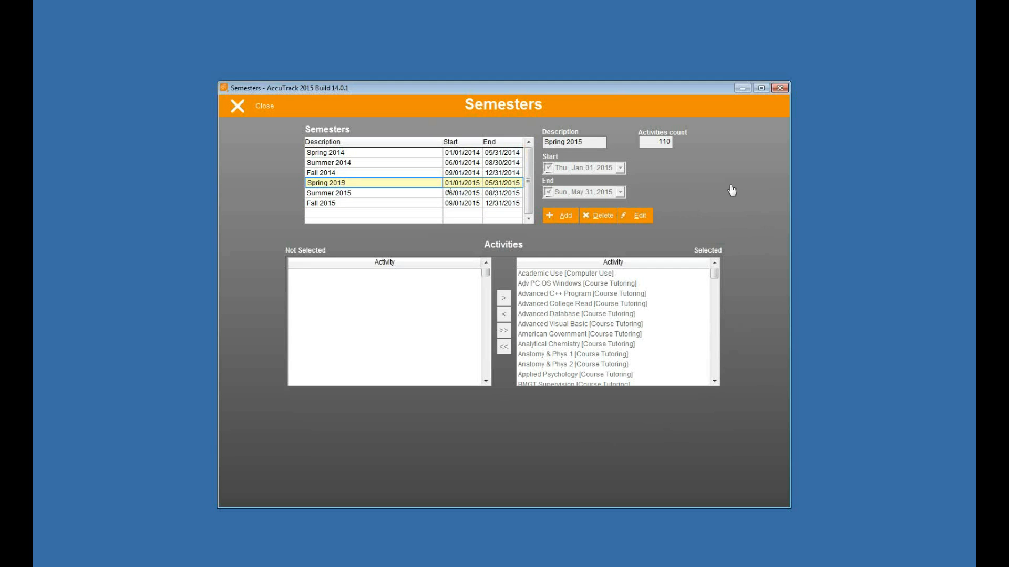
click(250, 107)
click(250, 107)
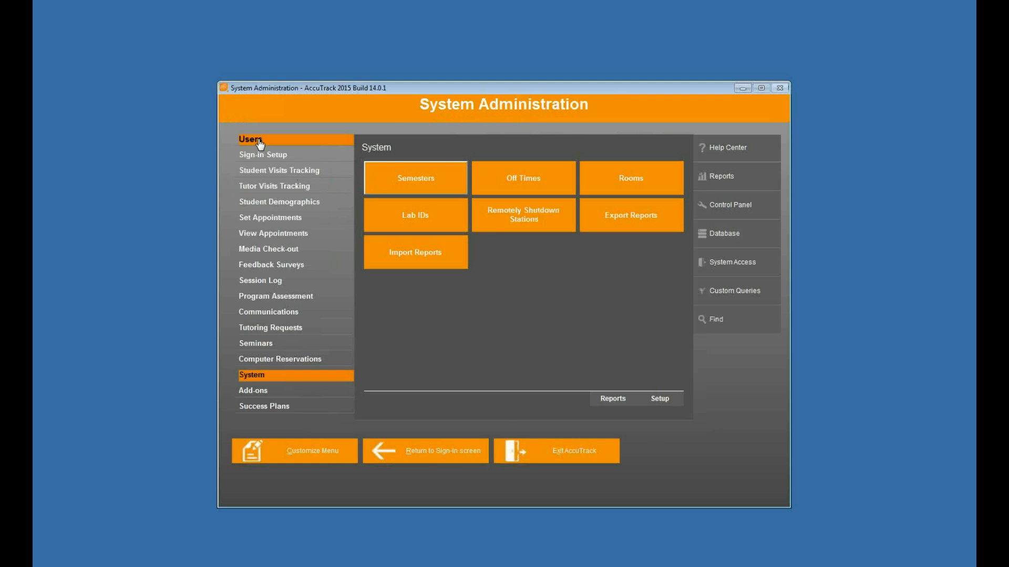
Browse a couple of student records, then open Categories & Activities under Sign-in Setup
click(258, 141)
click(405, 164)
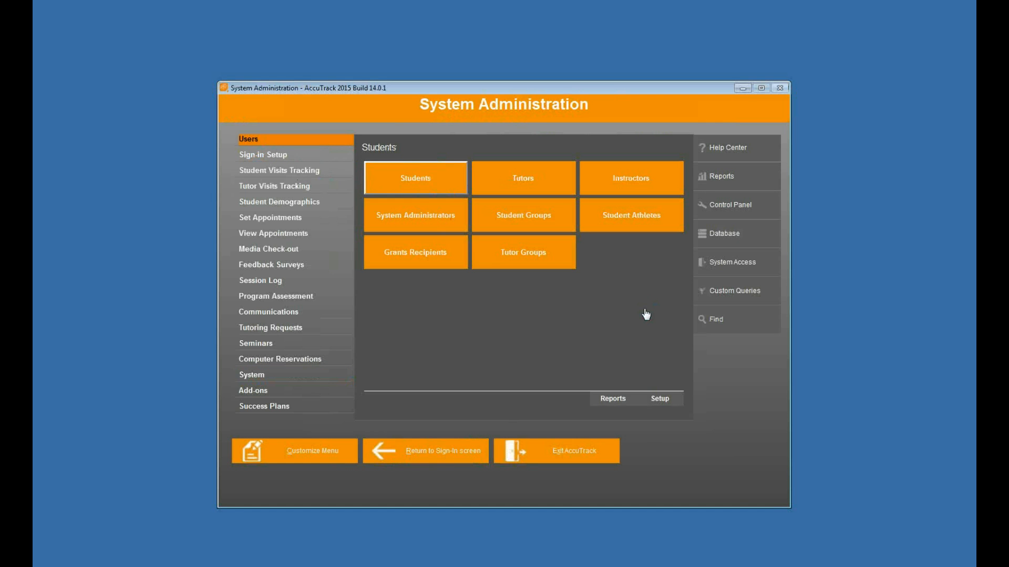
click(351, 266)
click(351, 315)
click(252, 106)
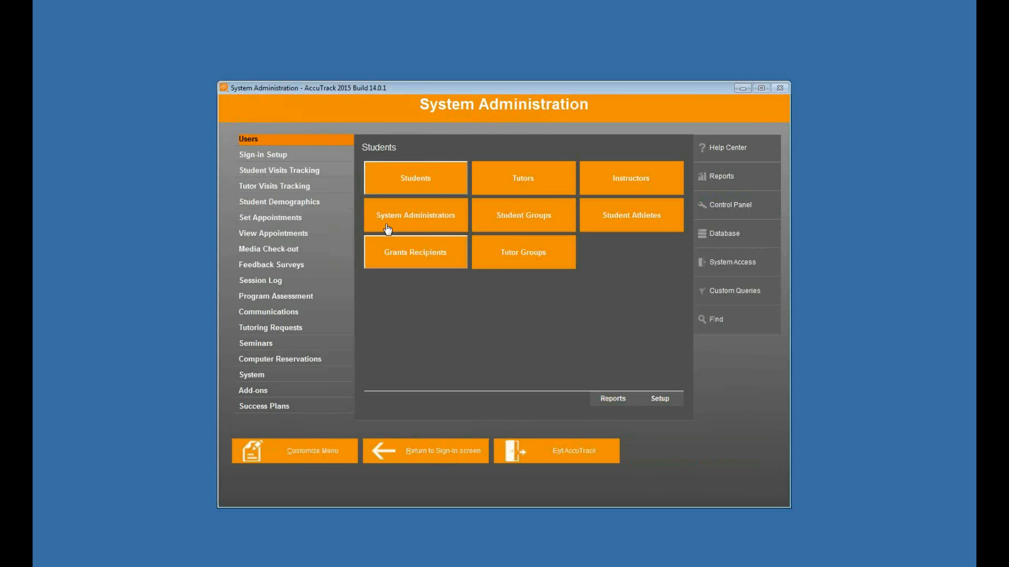
click(307, 155)
click(409, 179)
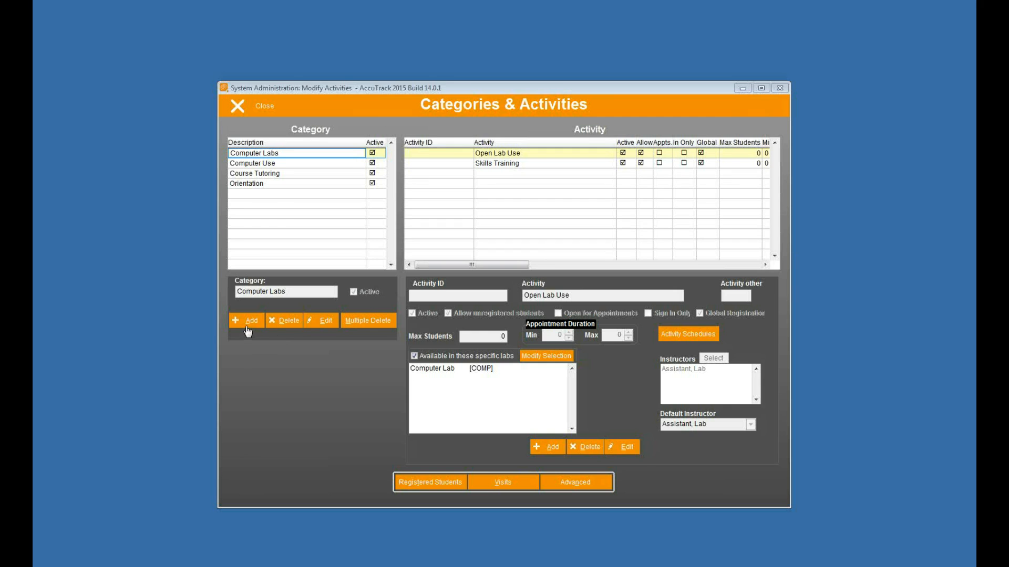
Review the Orientation category's Meet the Dean and Campus Tour activities
click(283, 182)
click(525, 163)
click(528, 153)
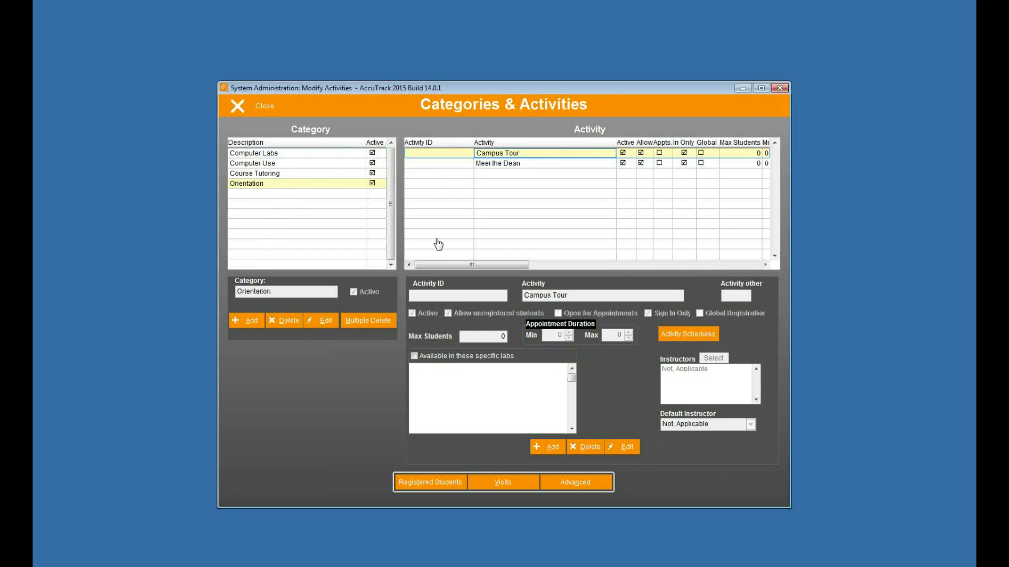
Add and save a new category named 'Health Services'
click(246, 321)
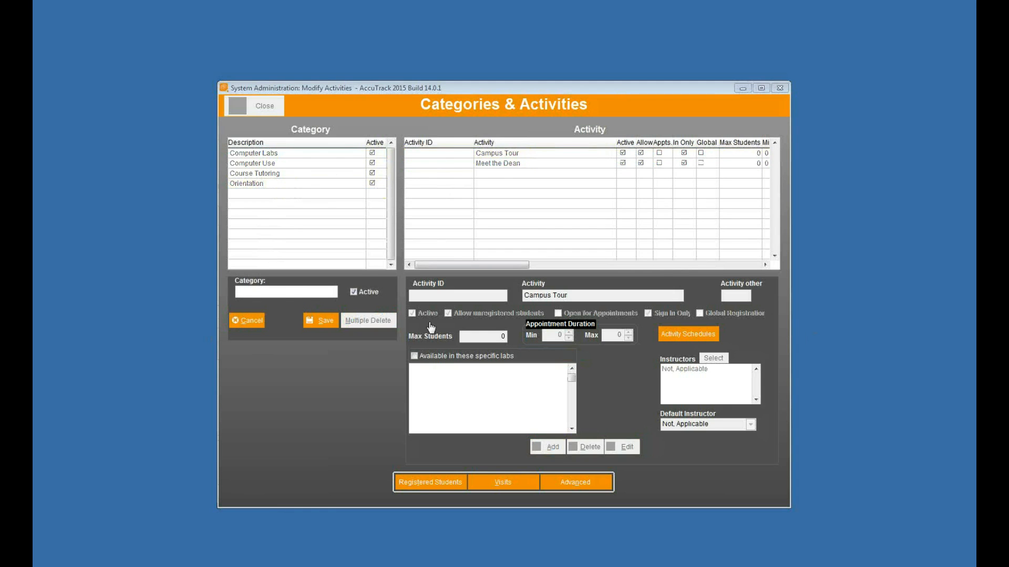
text(Health Services)
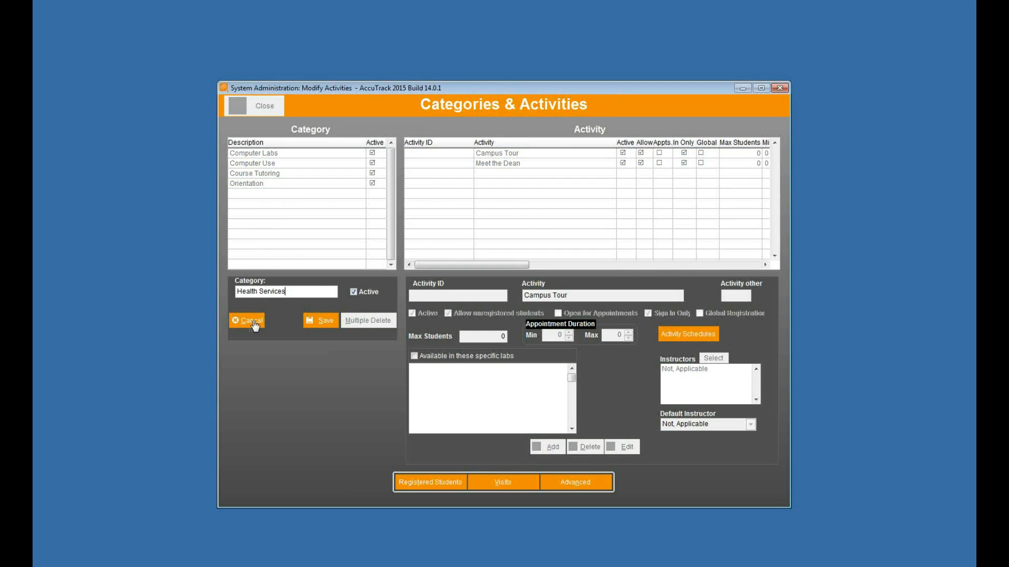
click(325, 320)
click(329, 184)
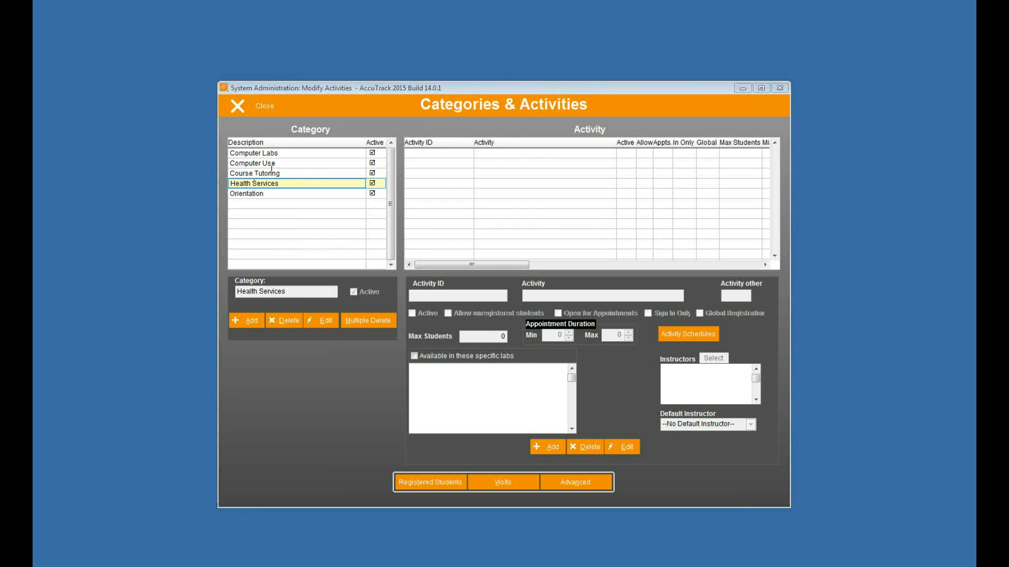
Add Health Screening, Immunizations and Nutrition Workshop activities under Health Services
click(554, 447)
click(539, 296)
text(Health Screening)
click(622, 448)
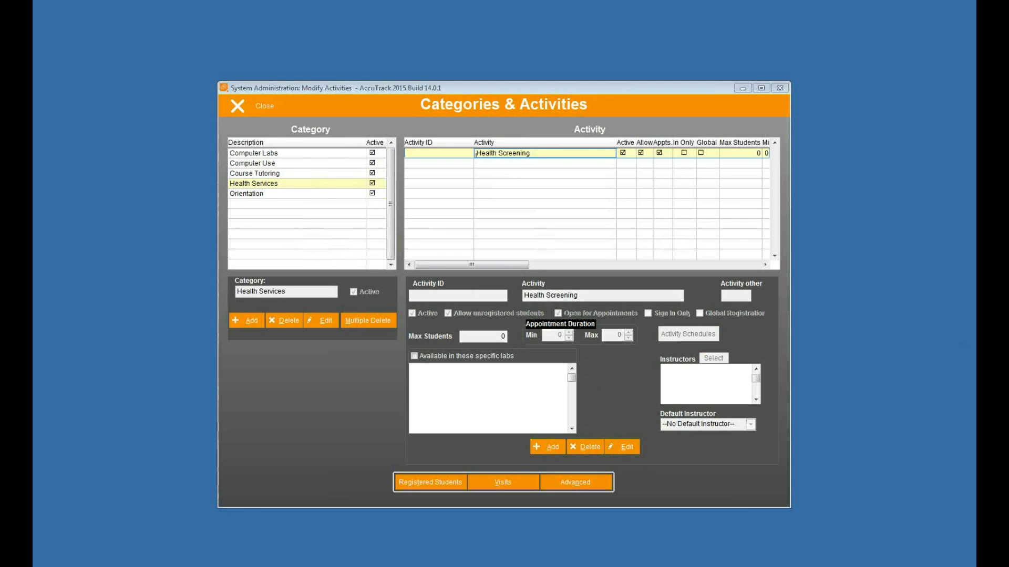
click(544, 447)
click(562, 297)
text(Immunizations)
click(635, 447)
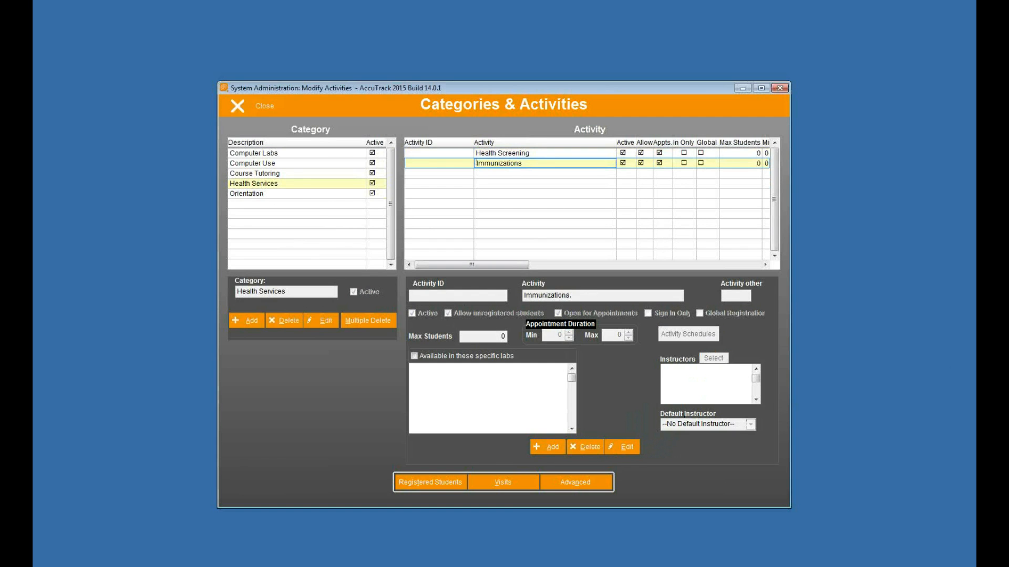
click(546, 447)
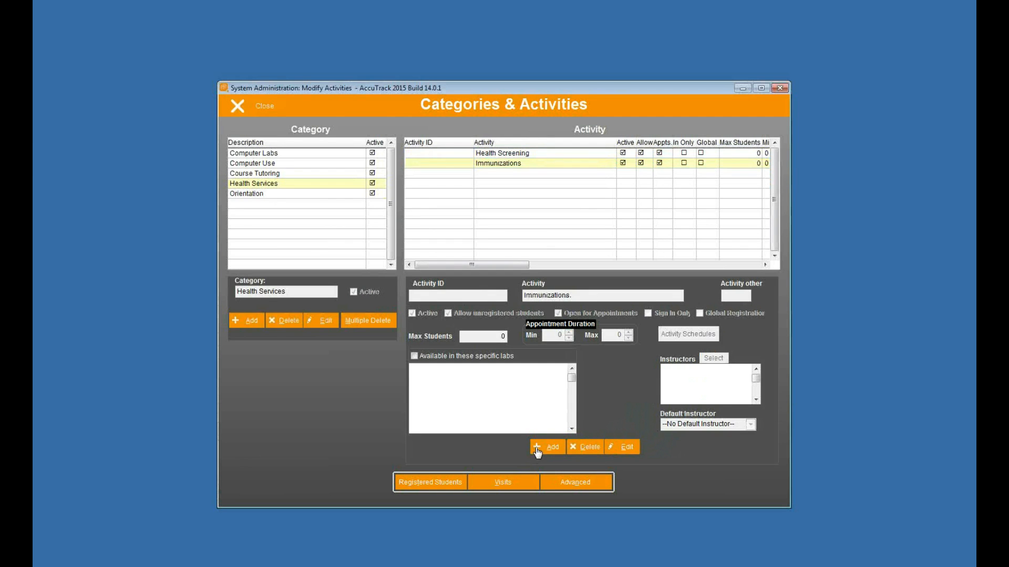
click(623, 450)
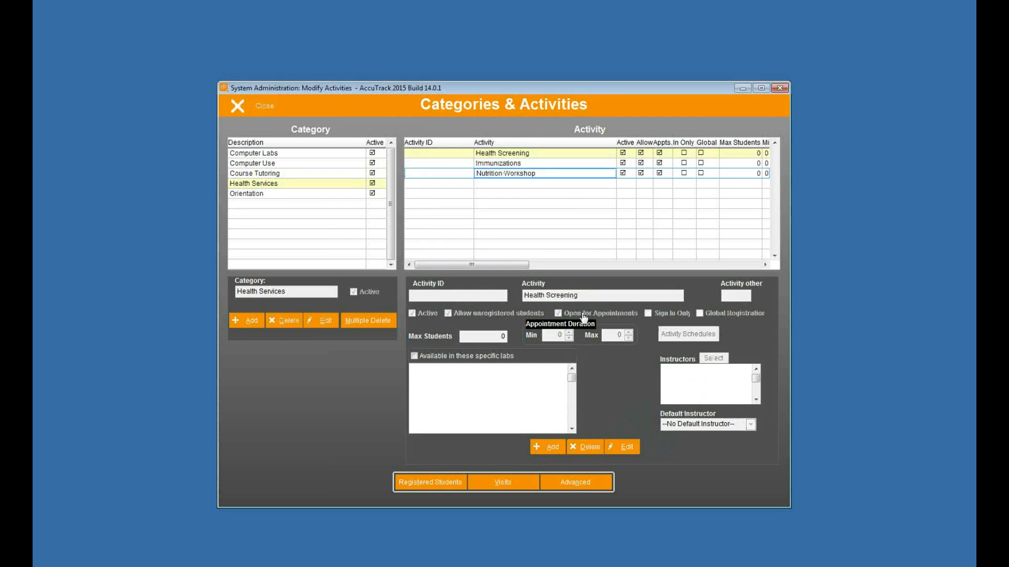
Check the three new activities, then close Categories & Activities
click(280, 182)
click(531, 153)
click(533, 162)
click(537, 173)
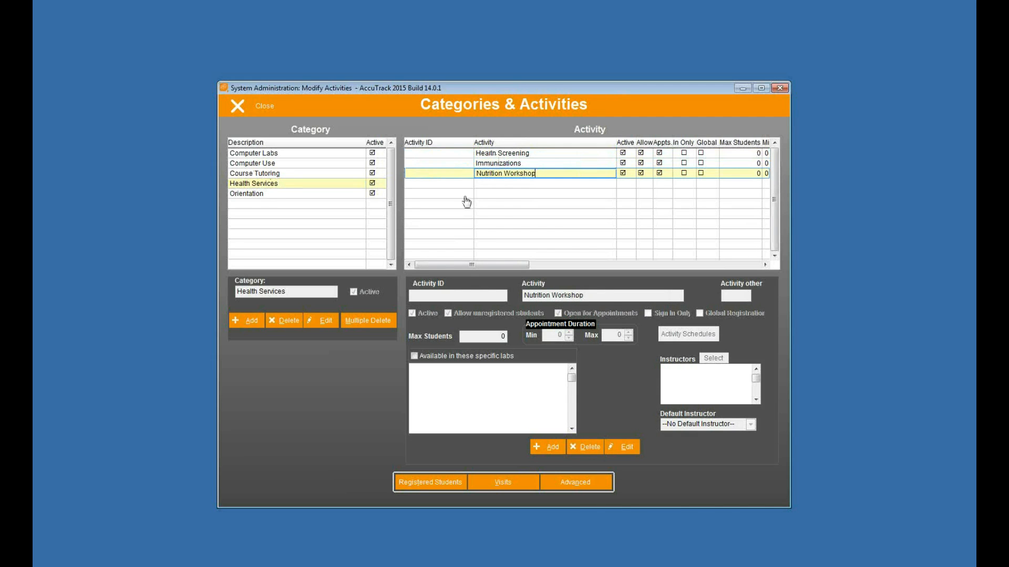
click(239, 106)
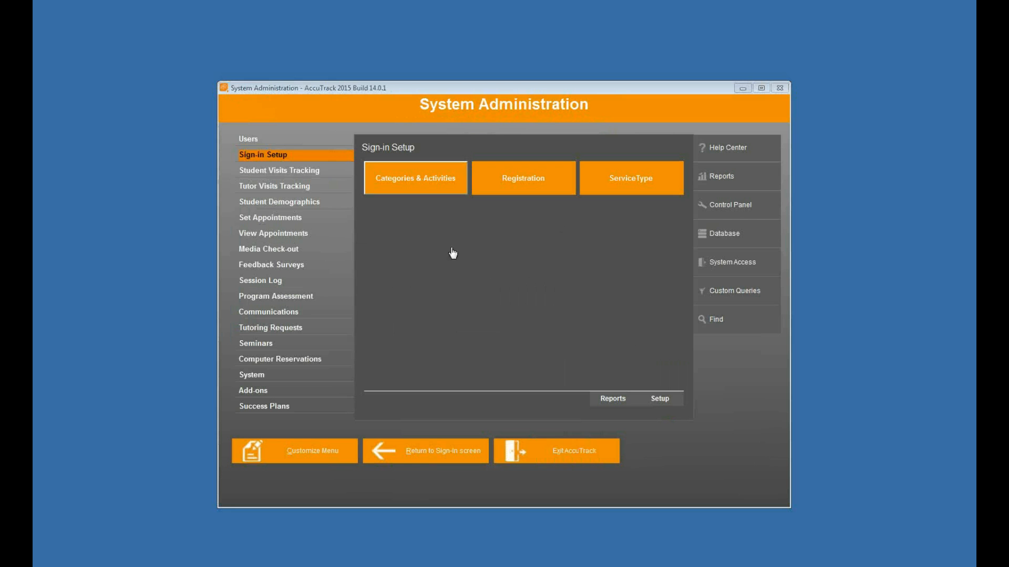
Create and save a new tutor record with ID, first and last name, and e-mail address
click(295, 143)
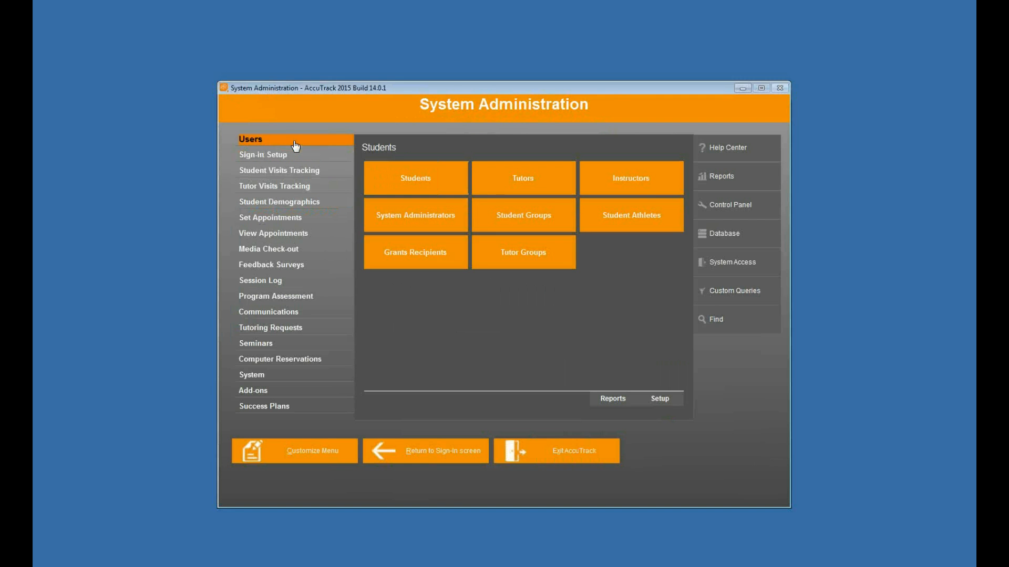
click(523, 184)
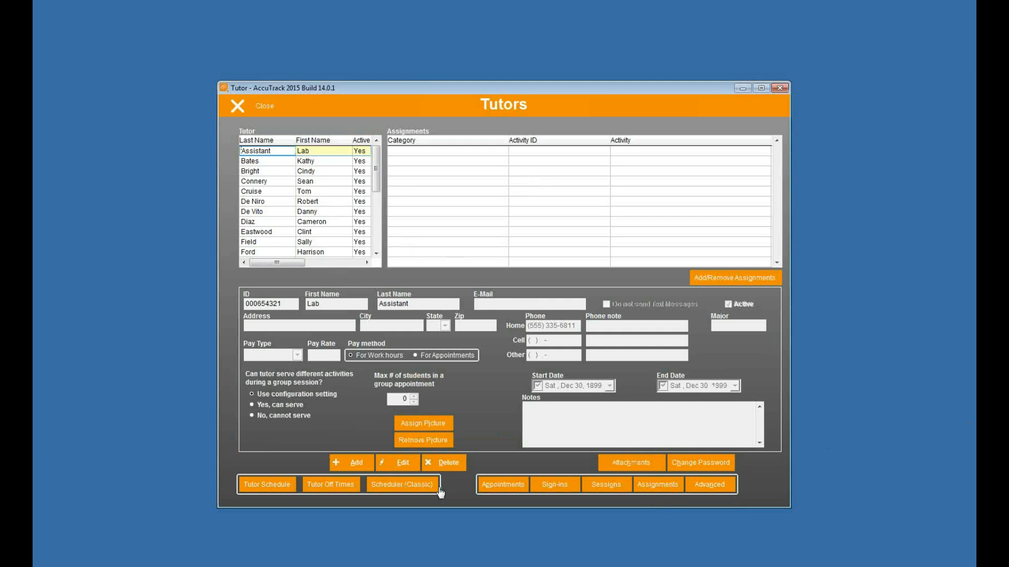
click(354, 462)
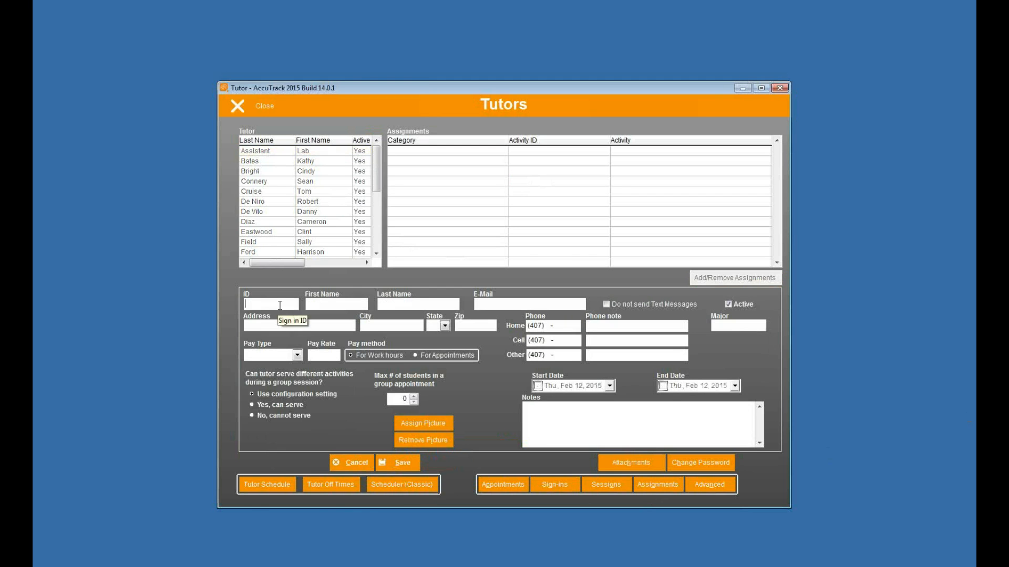
text(0009988)
text(Rog)
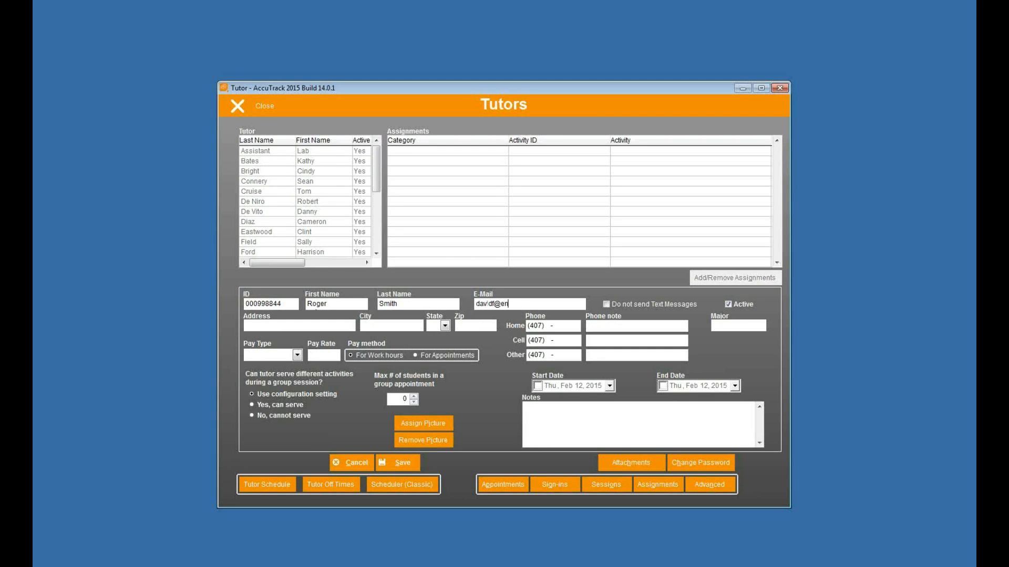
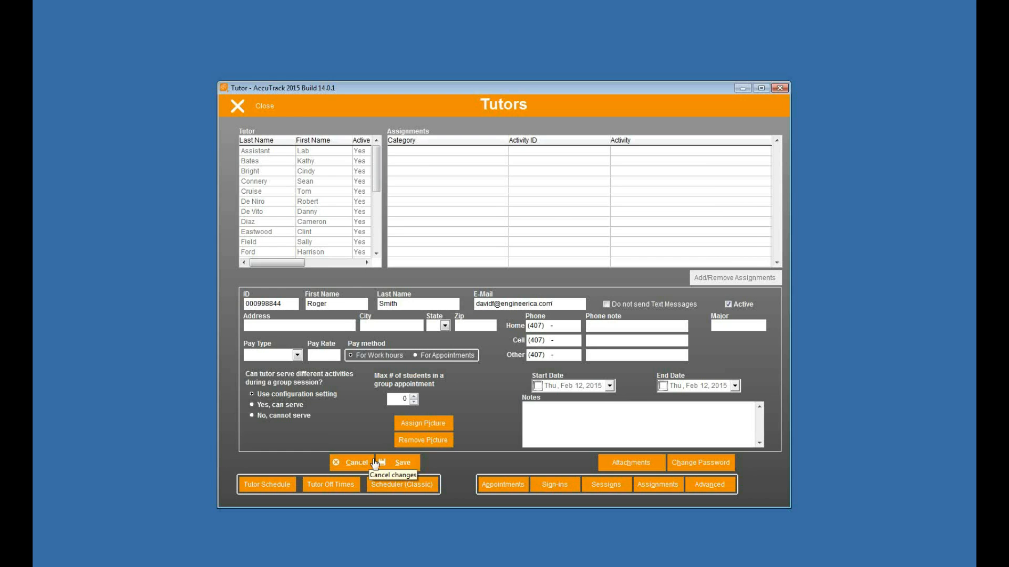
click(395, 458)
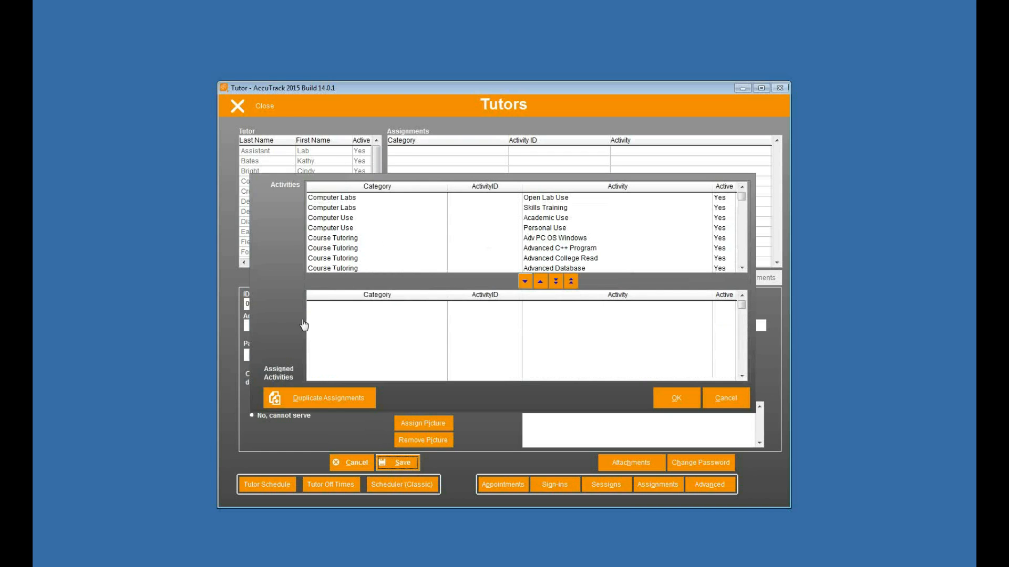
Assign Health Screening, Immunizations and Nutrition Workshop to the tutor and confirm
click(341, 248)
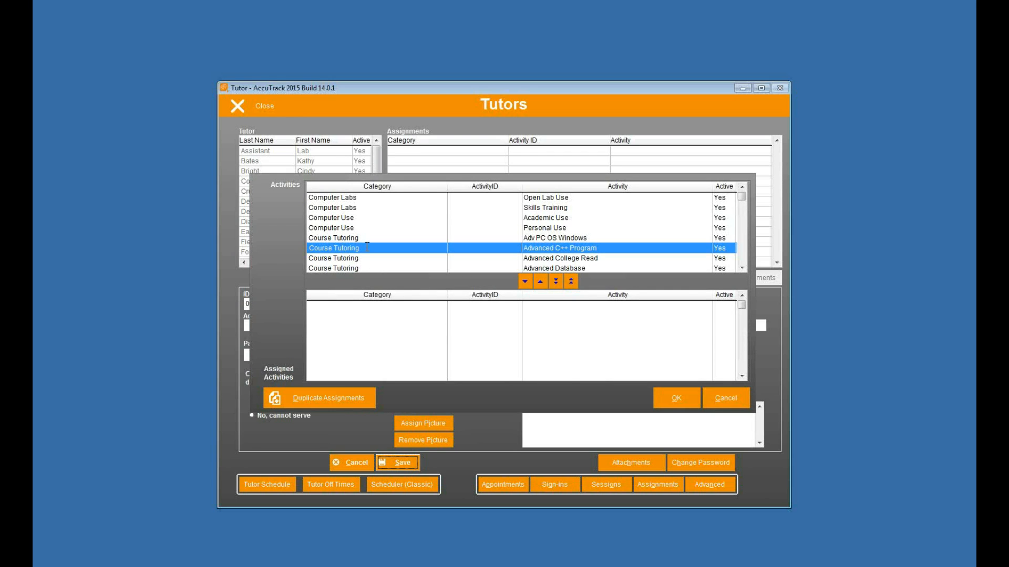
key(h)
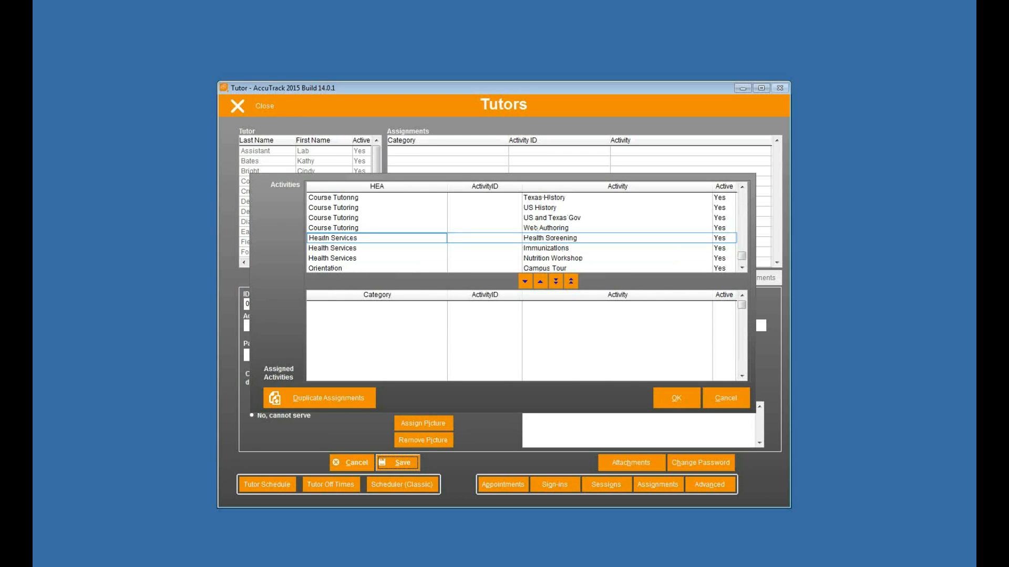
click(369, 238)
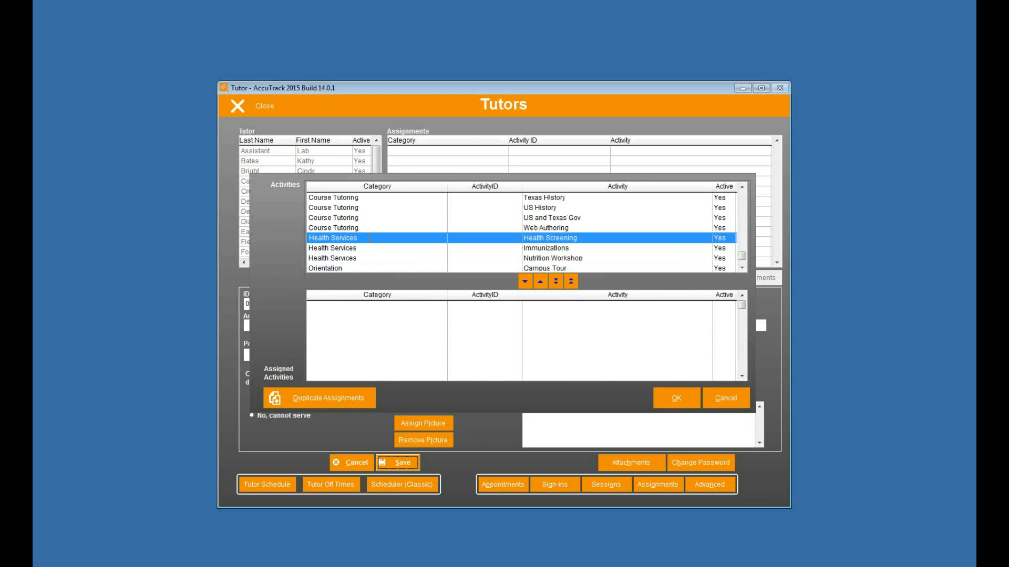
shift+click(345, 258)
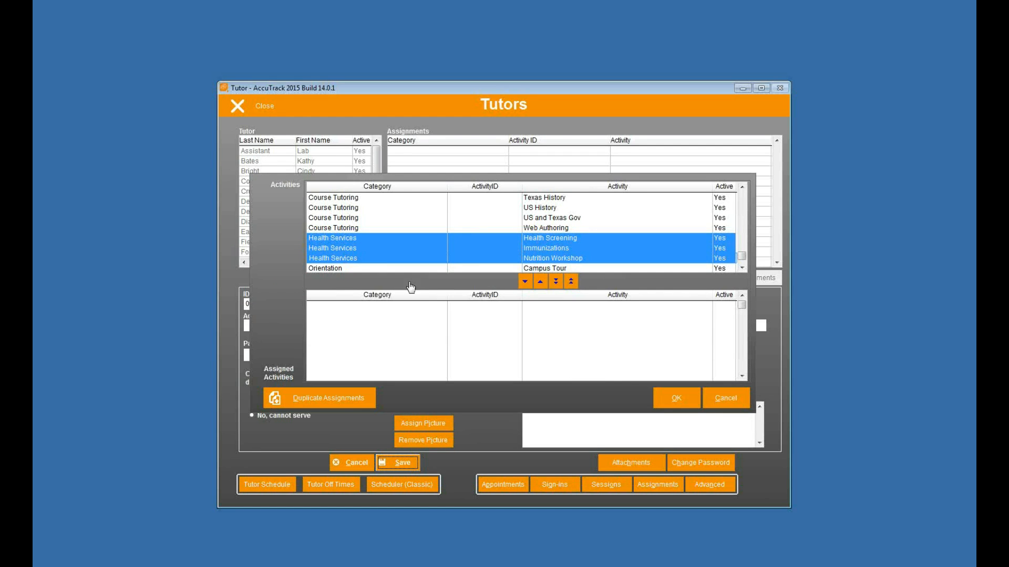
click(523, 282)
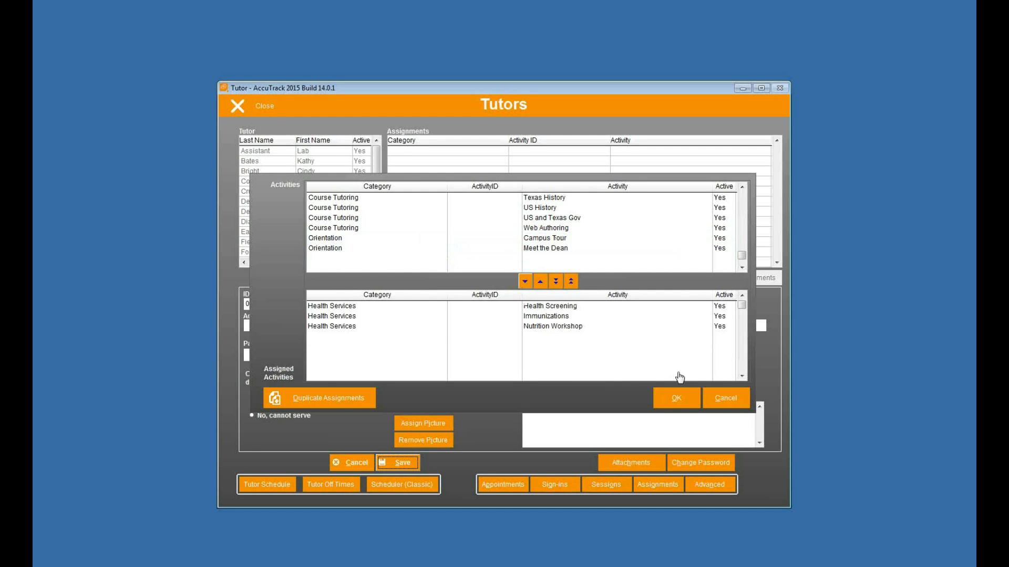
click(667, 398)
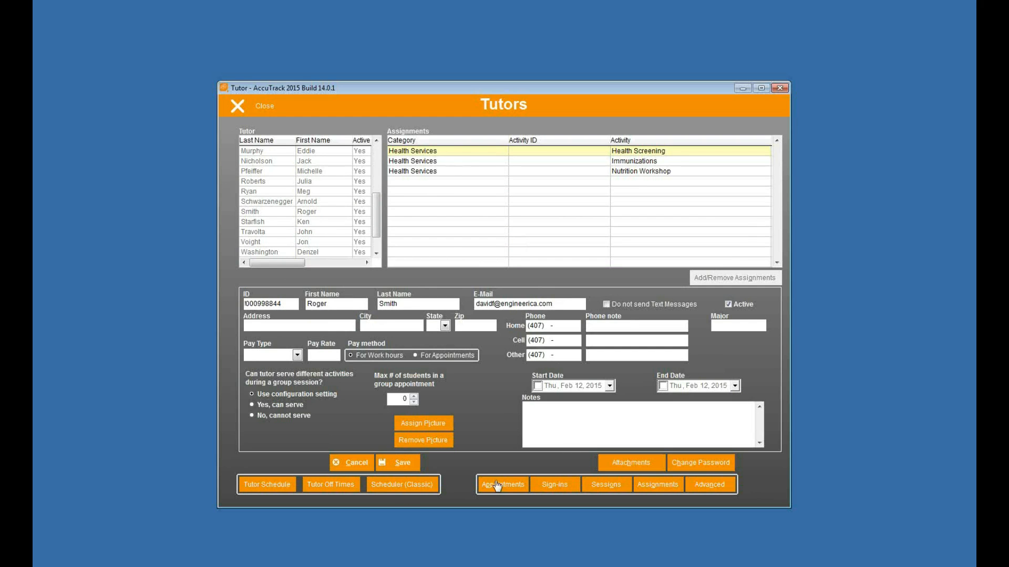
Save the tutor record and open its Tutor Scheduler showing the REGULAR schedule
click(401, 469)
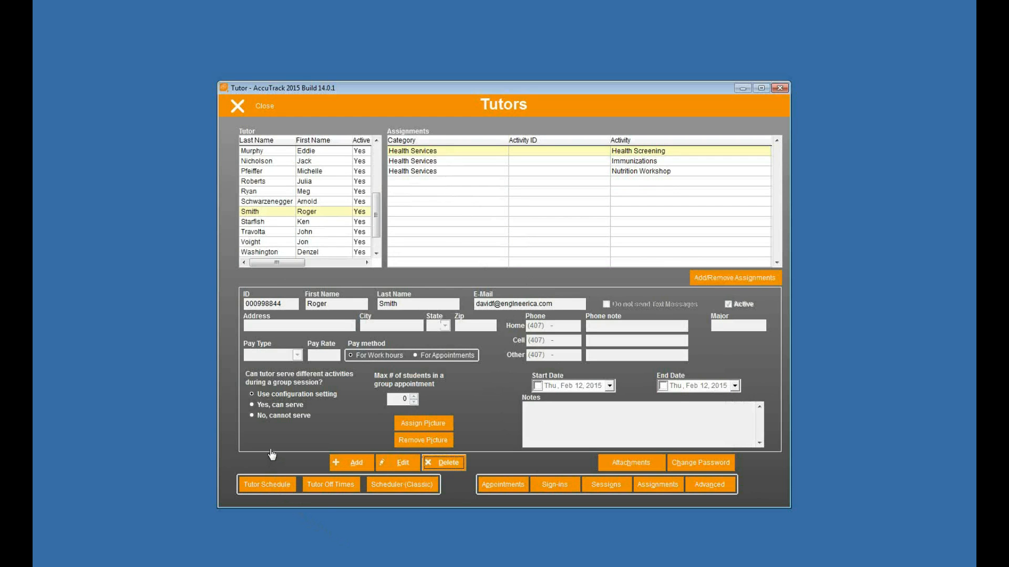
click(279, 490)
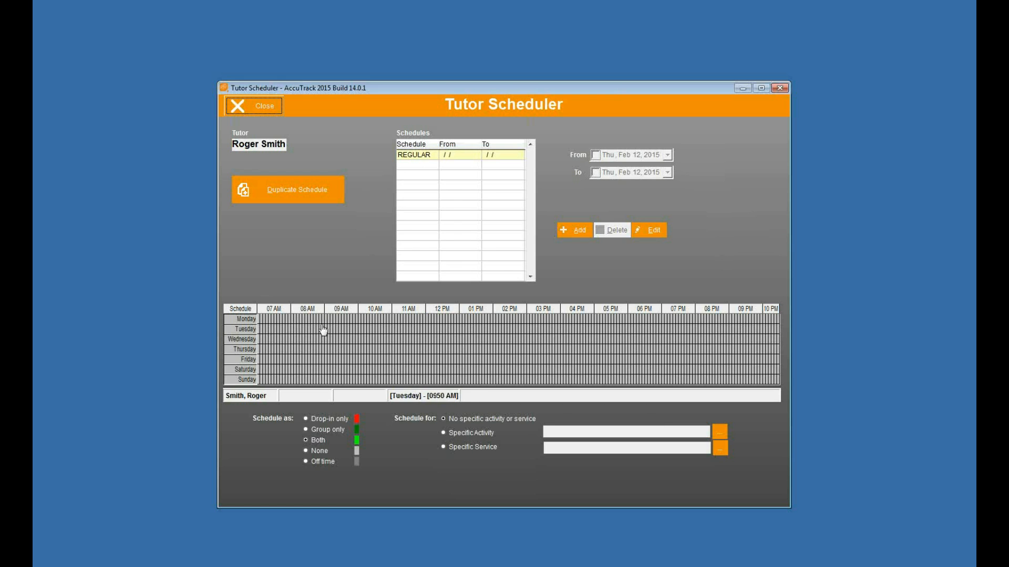
Mark Monday to Friday, 08:00 AM to 06:00 PM as available in the REGULAR schedule
click(294, 321)
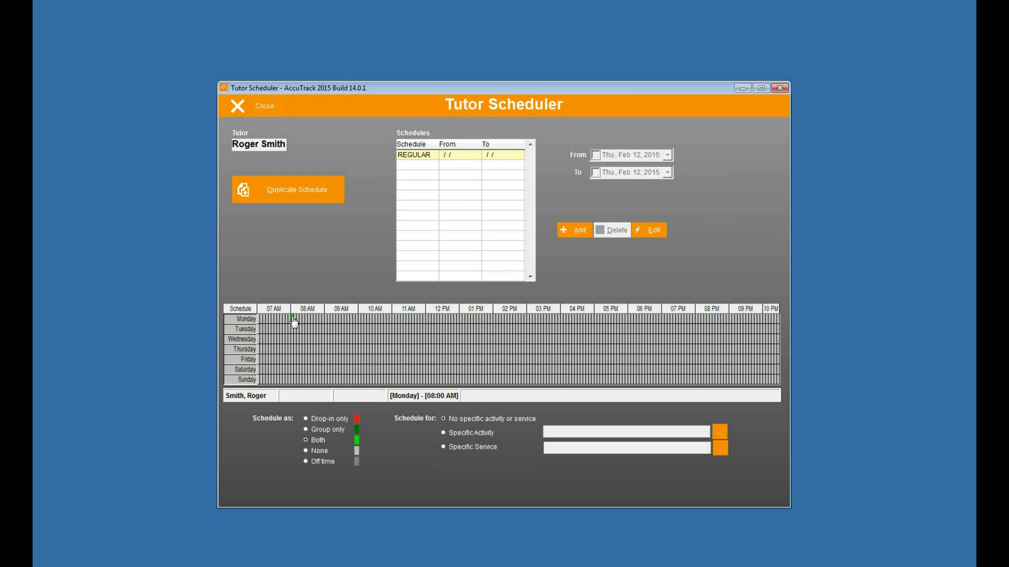
drag(293, 322, 630, 364)
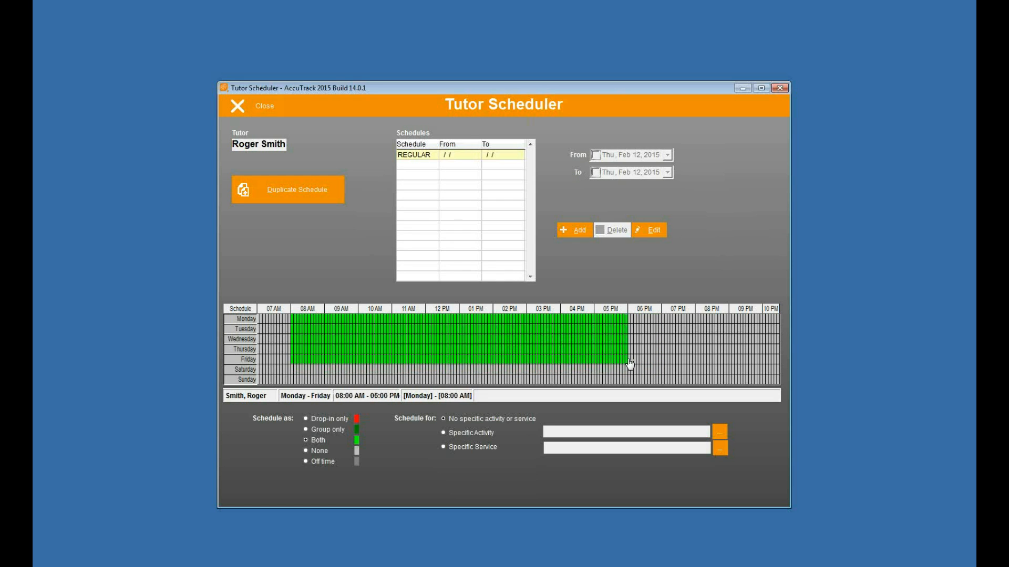
drag(630, 363, 631, 363)
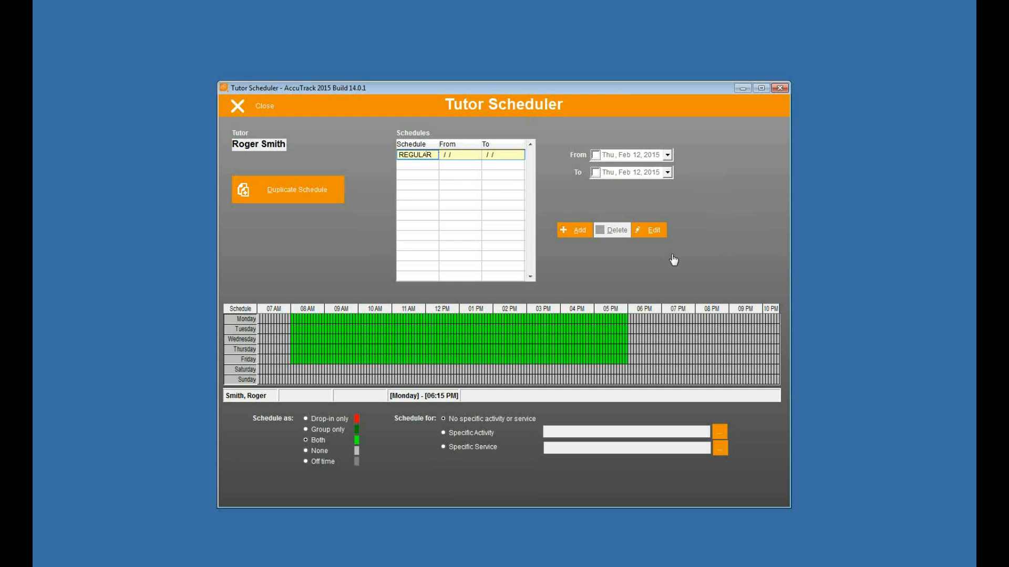
Start a new schedule with a From date of March 2, 2015 and an end date
click(577, 233)
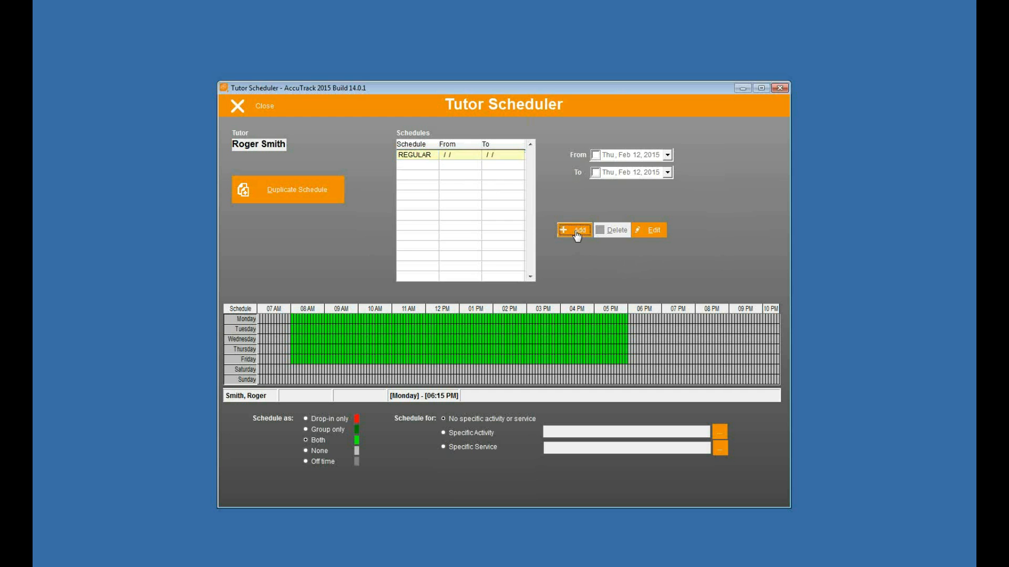
click(667, 156)
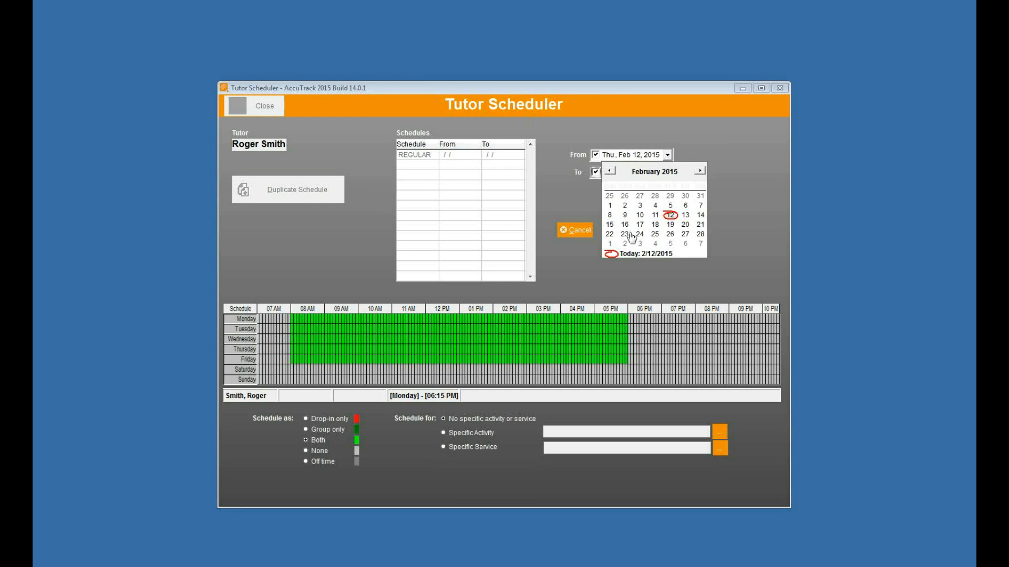
click(701, 173)
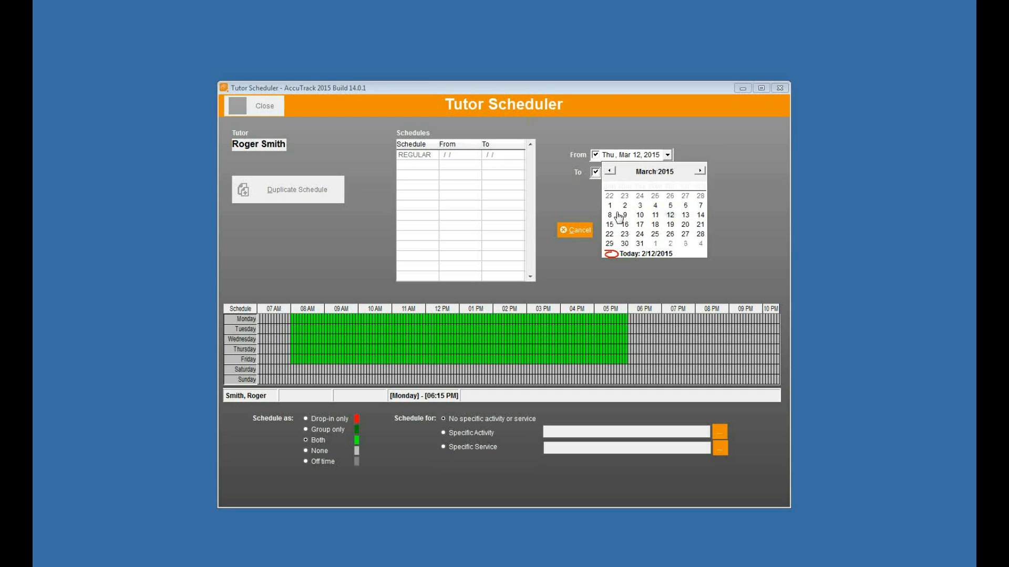
click(626, 207)
click(667, 172)
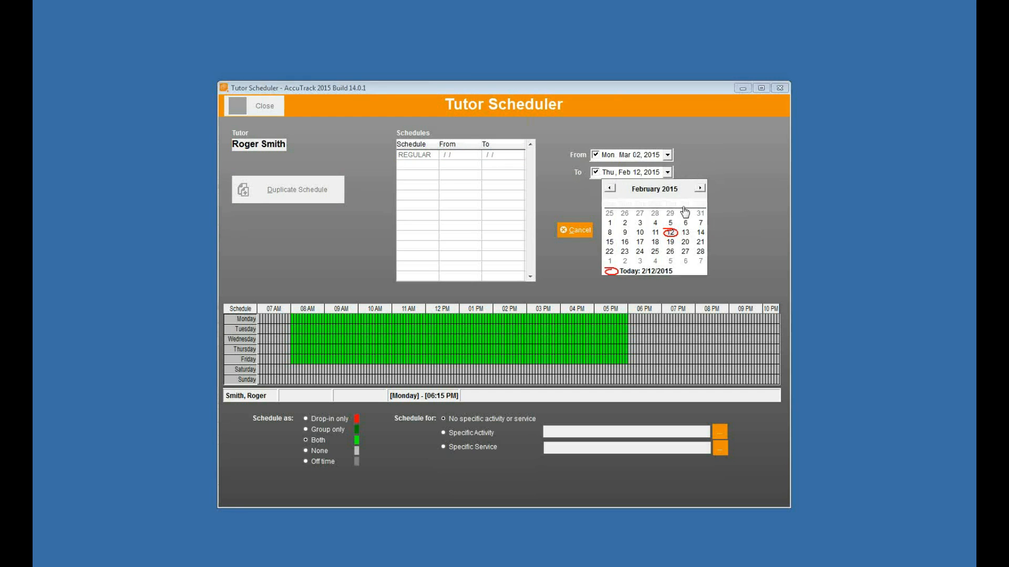
click(670, 224)
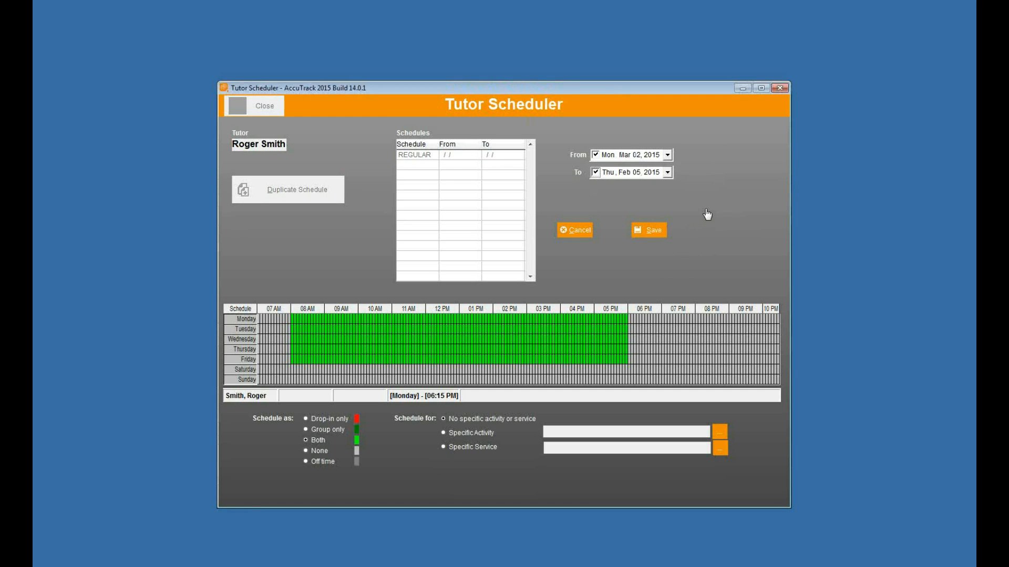
Mark weekdays 8 AM–6 PM as off time, fix the end date to March 5, and save
click(307, 460)
mouse_move(293, 322)
mouse_down()
mouse_move(484, 361)
mouse_move(624, 378)
mouse_move(630, 367)
mouse_up()
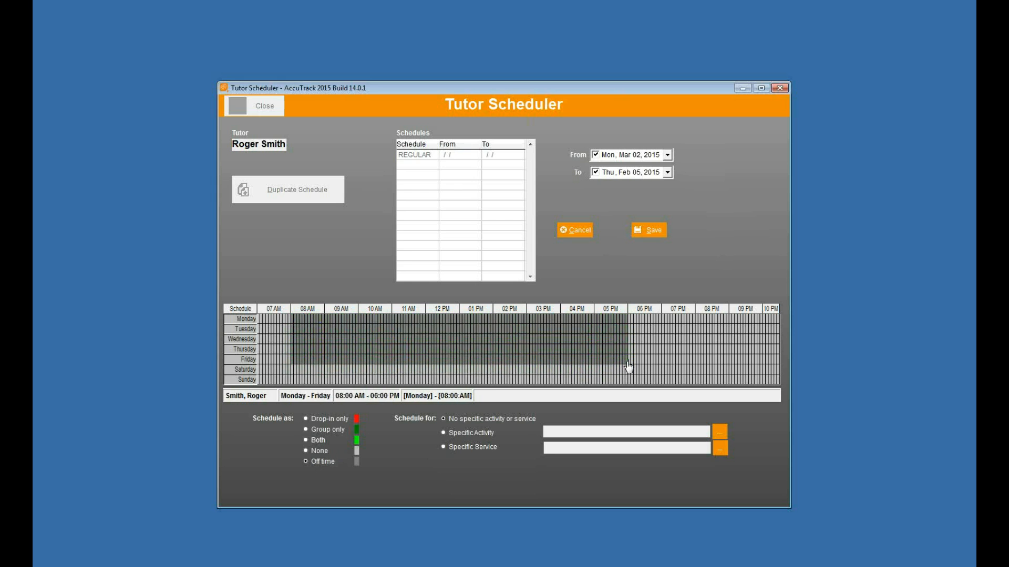
click(646, 232)
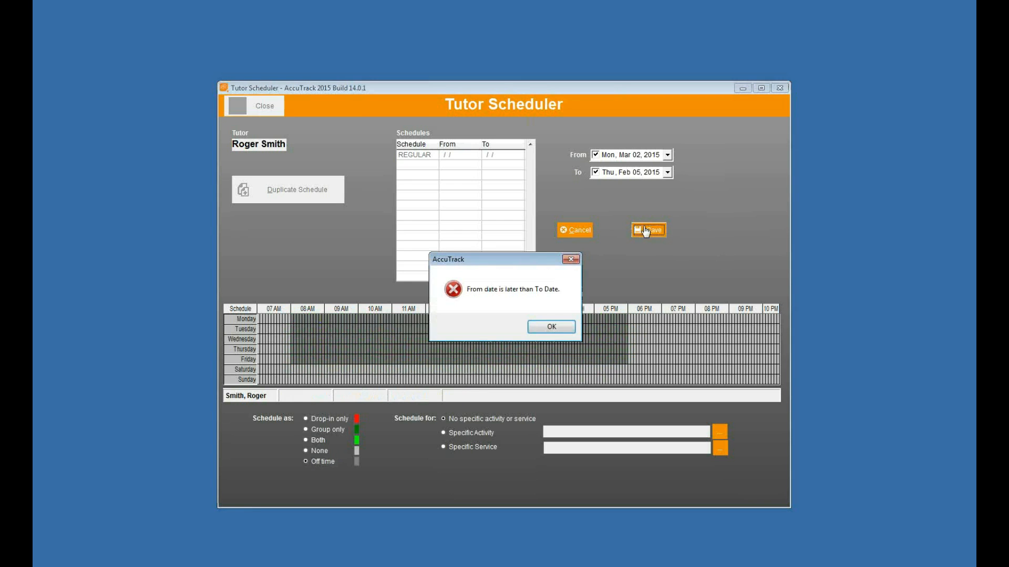
click(544, 334)
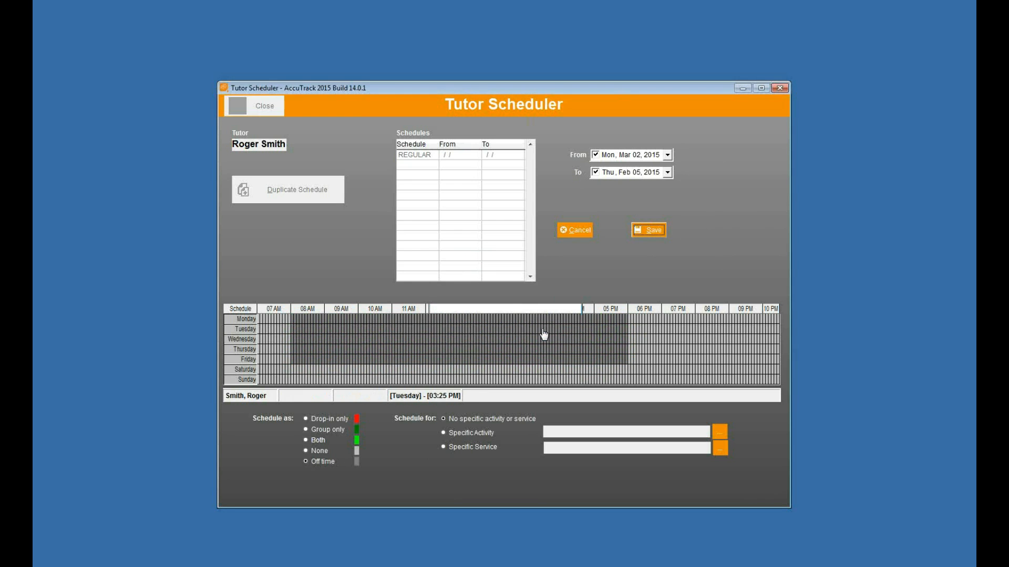
click(667, 172)
click(698, 189)
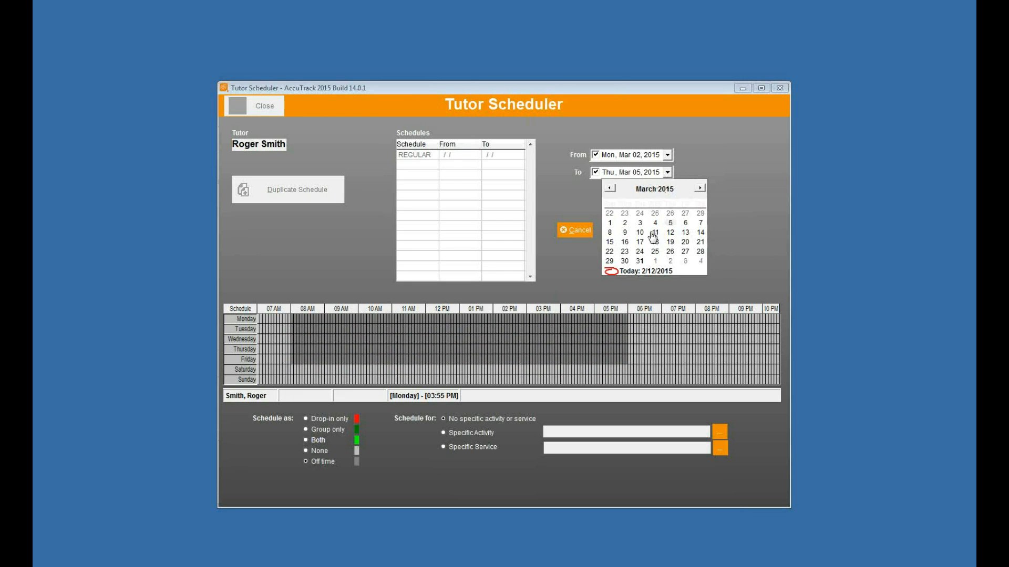
click(670, 223)
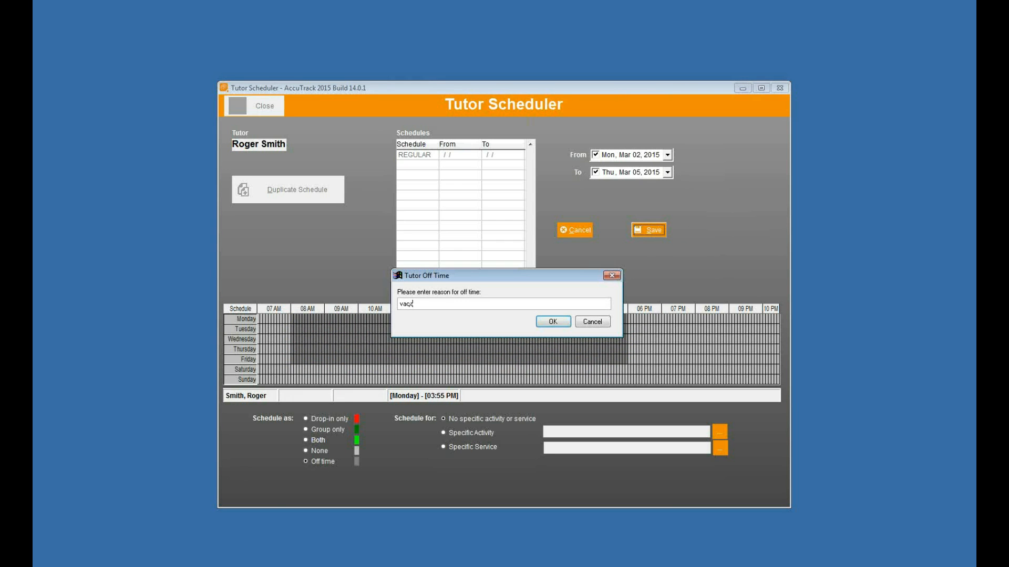
click(551, 322)
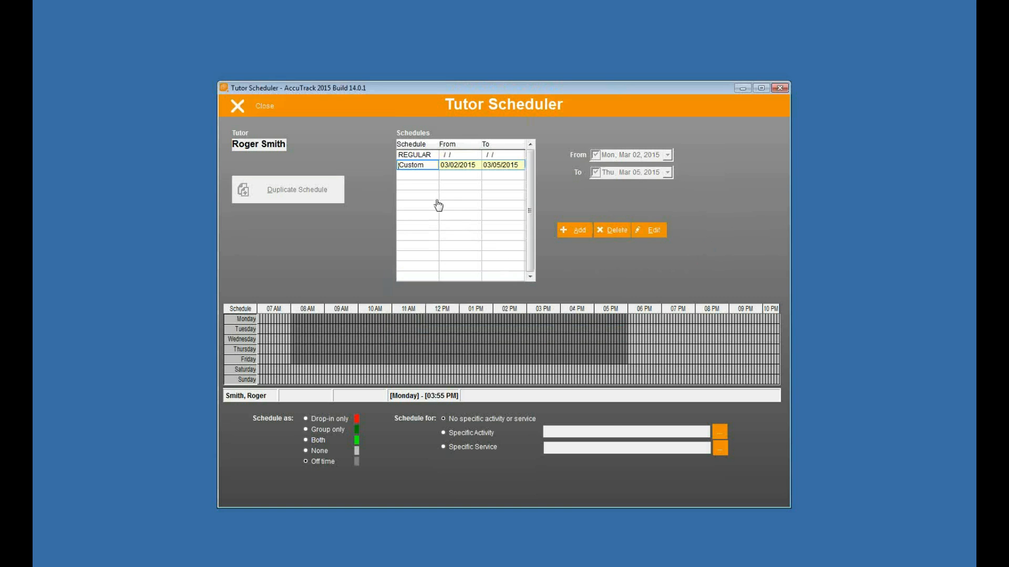
Compare the REGULAR and Custom schedule grids, then start adding another tutor schedule
click(437, 154)
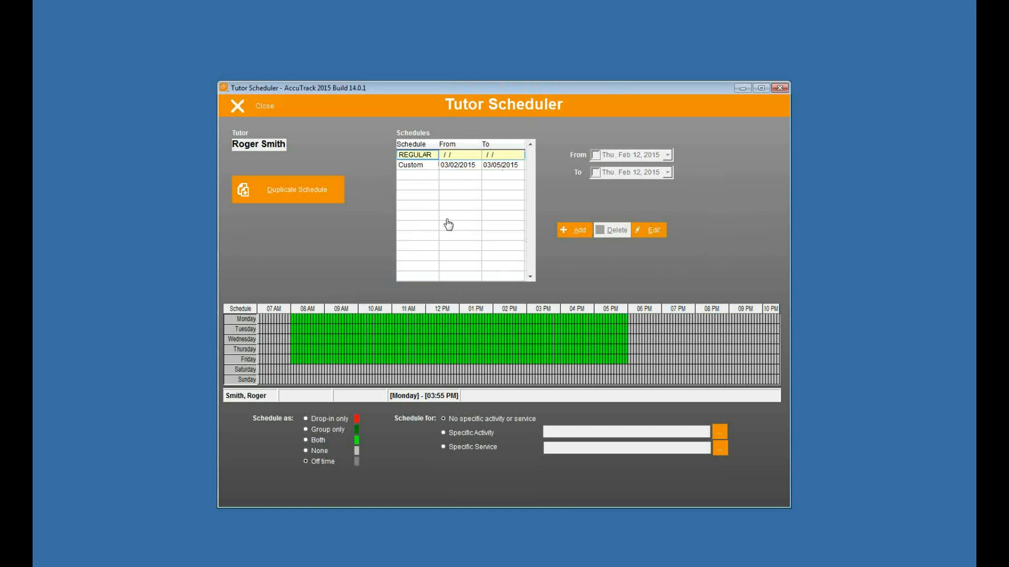
click(423, 165)
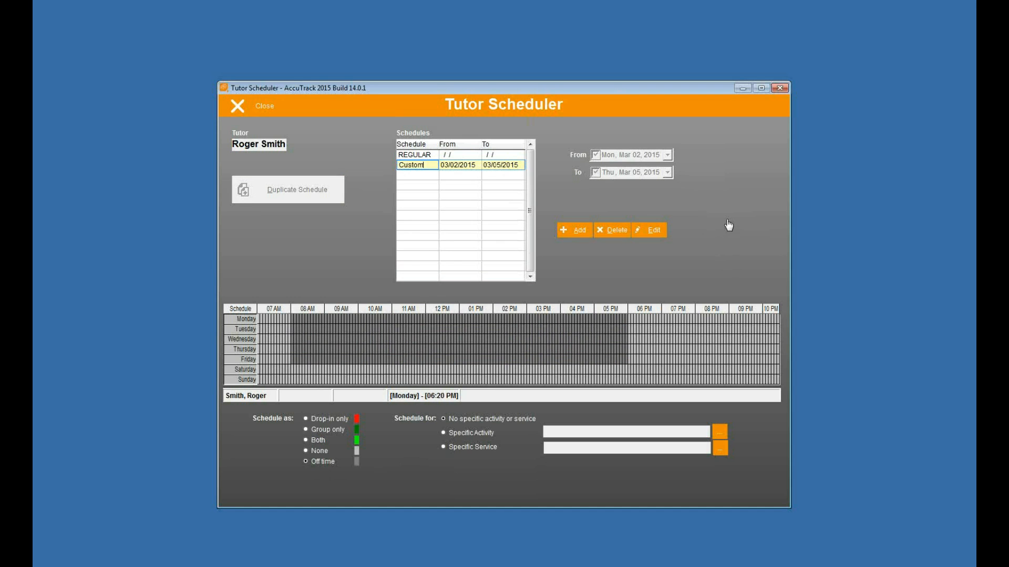
click(433, 154)
click(430, 166)
key(Up)
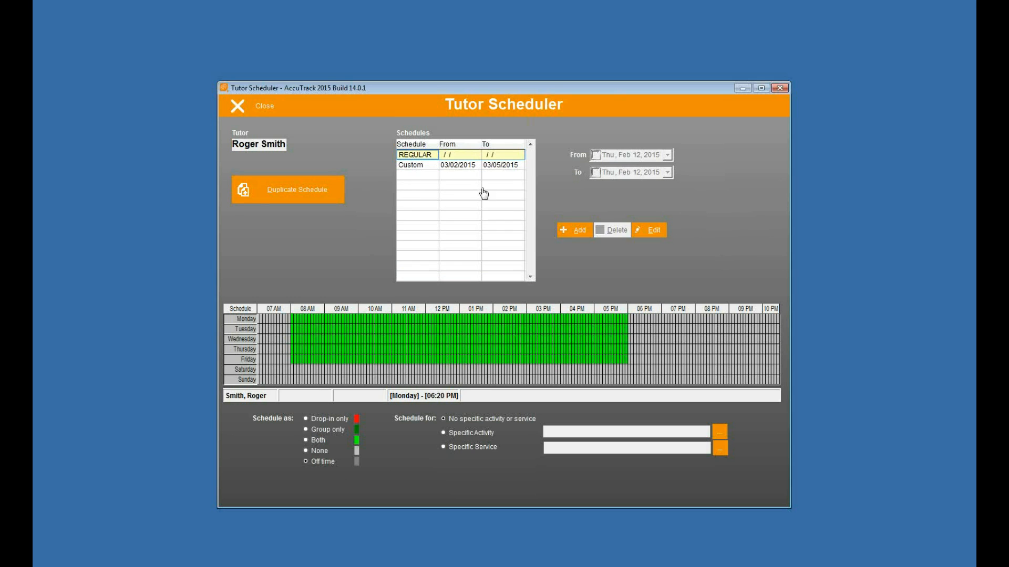
click(470, 162)
click(572, 232)
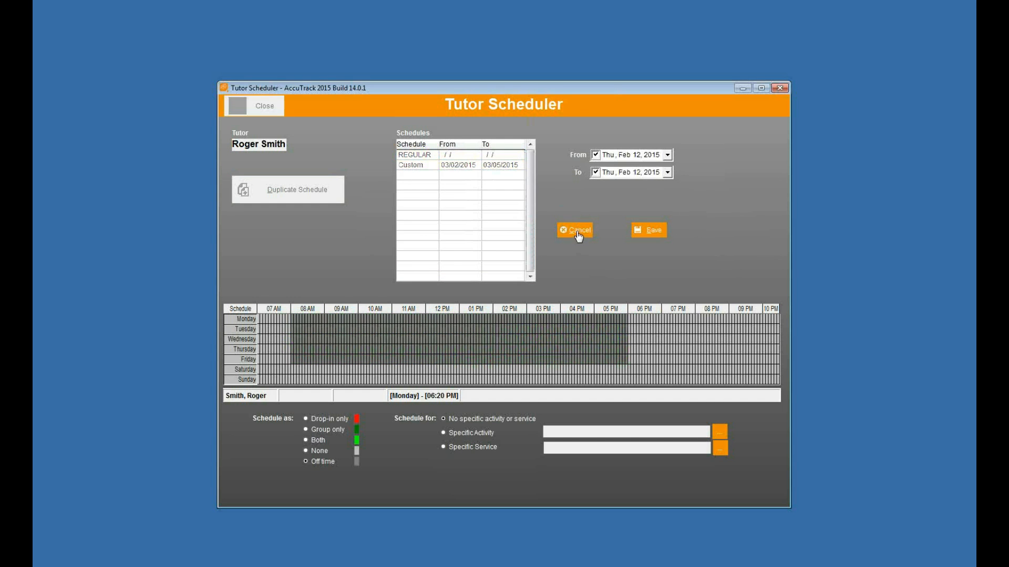
Set the new schedule's start date to March 9, 2015 and pick an end date
click(668, 155)
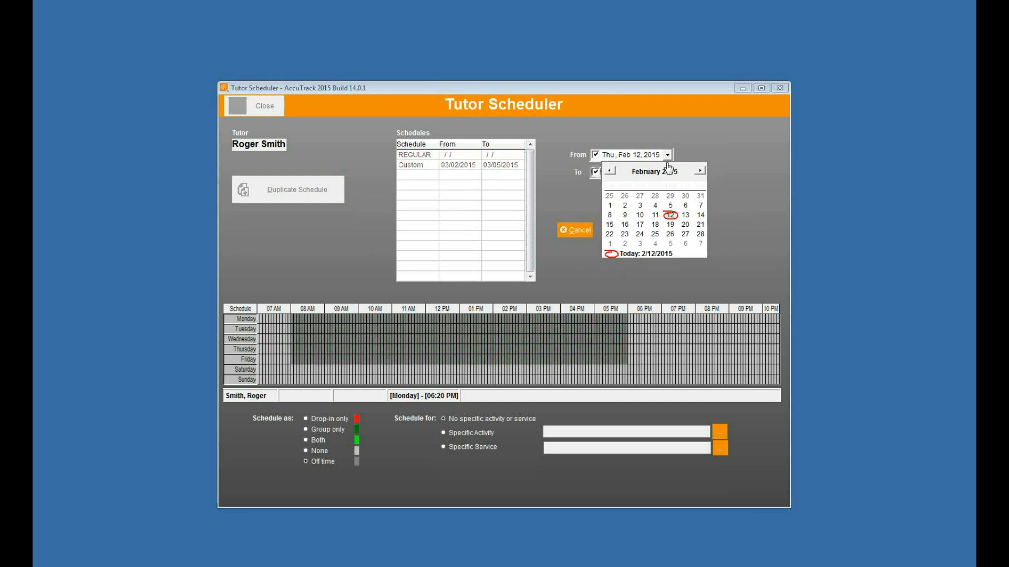
click(700, 173)
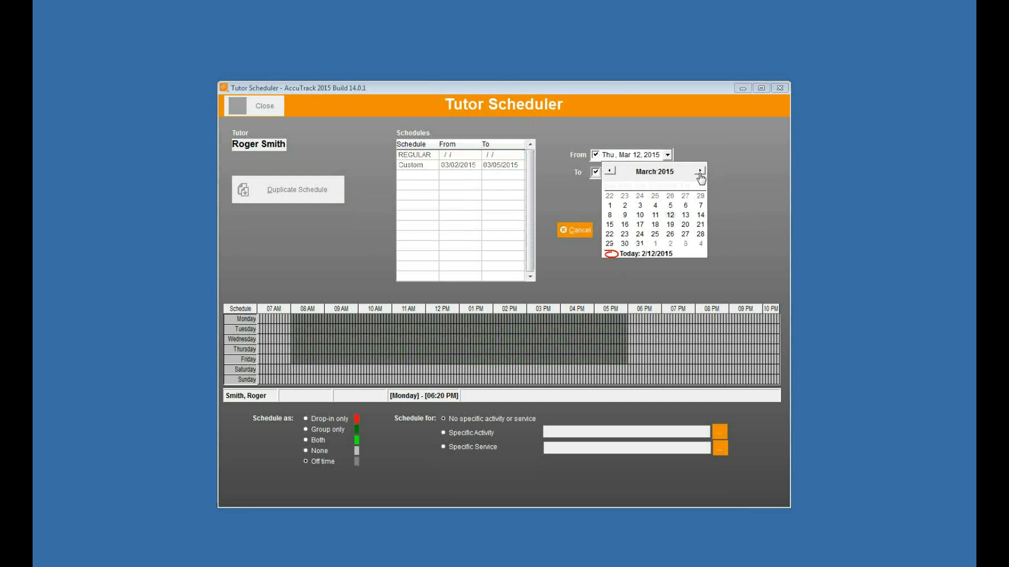
click(625, 215)
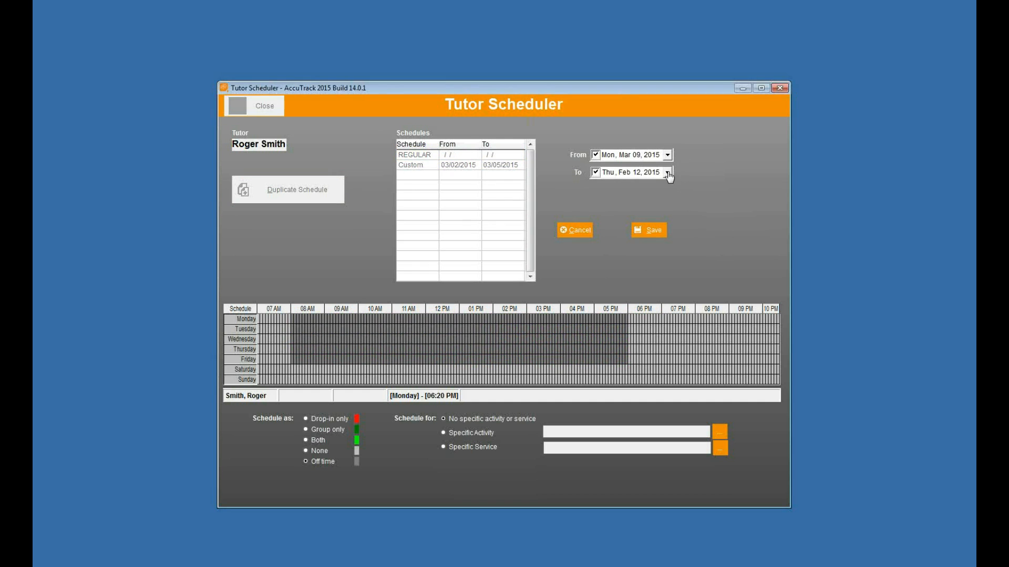
click(668, 174)
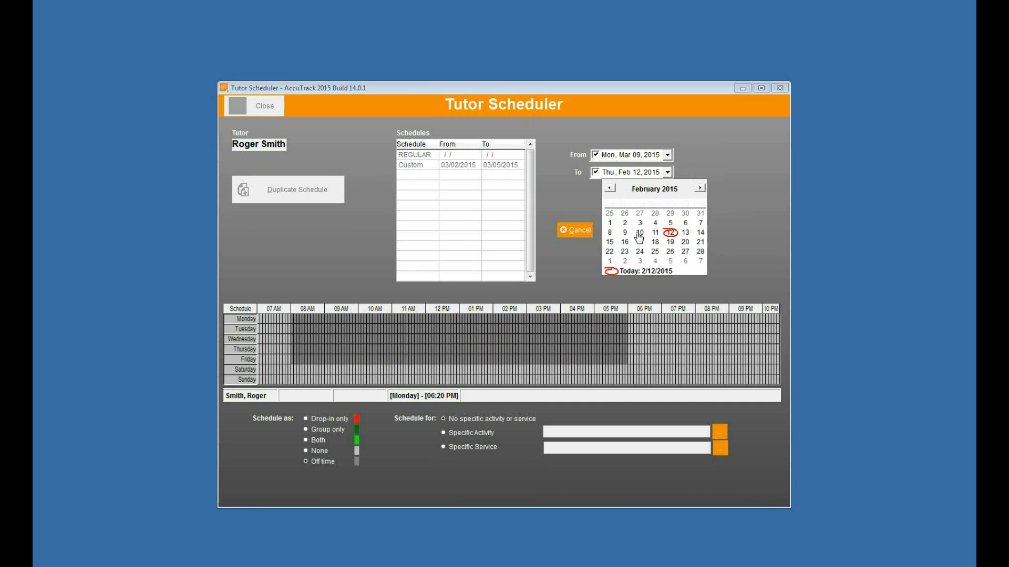
click(637, 233)
Reserve the schedule for the Immunizations activity, found by searching 'hea' (Health Services)
click(464, 432)
click(718, 433)
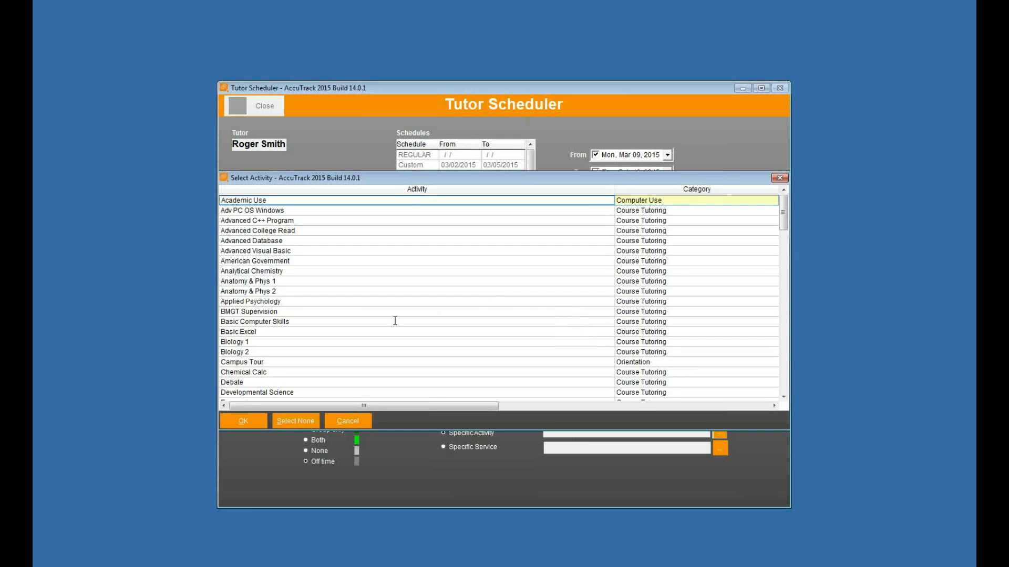
click(642, 296)
text(hea)
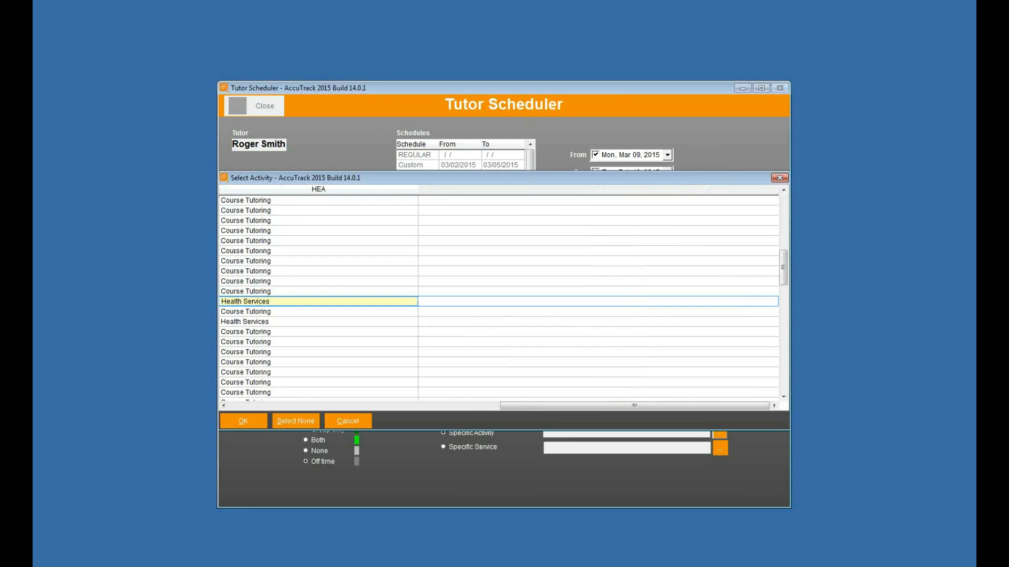
click(354, 407)
click(311, 320)
click(247, 421)
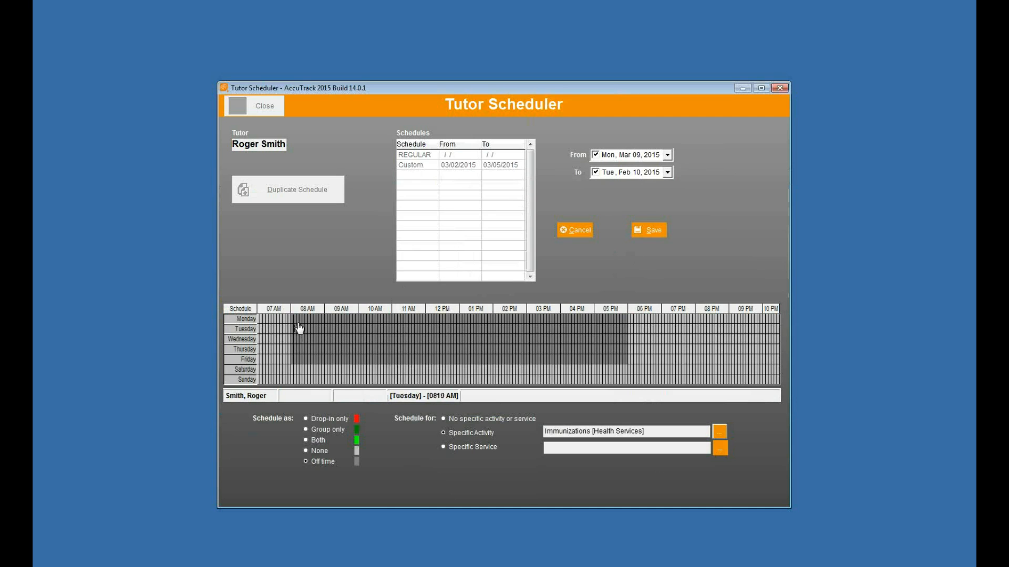
Mark the weekday working hours from 08:00 AM on the grid and book them as Both
drag(293, 322, 542, 356)
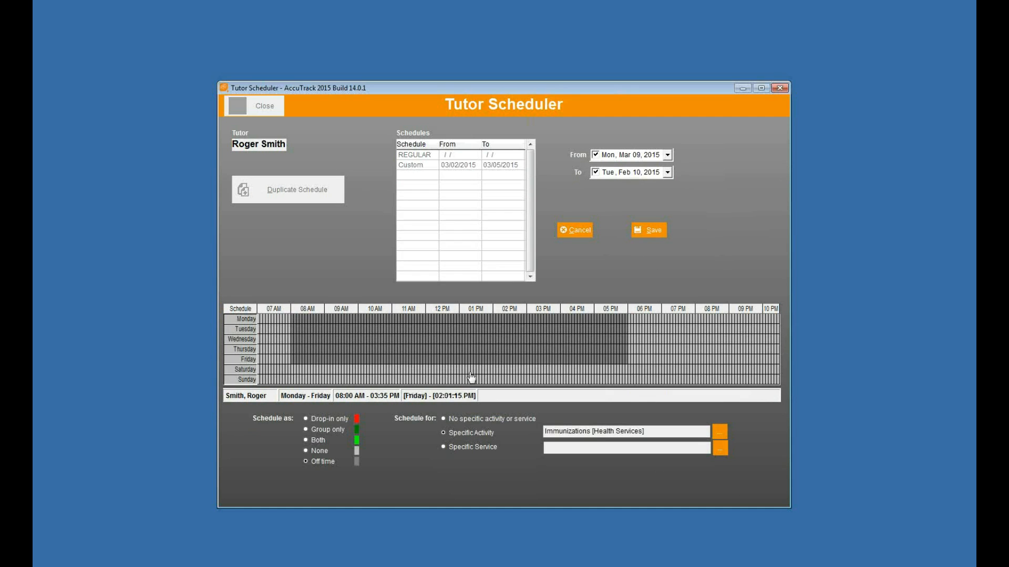
click(316, 440)
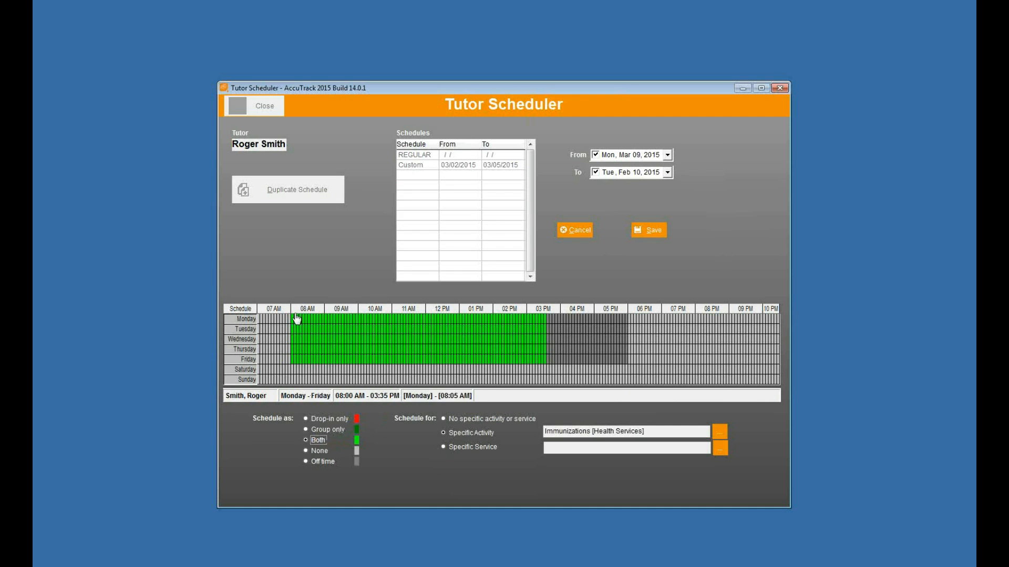
drag(293, 319, 628, 363)
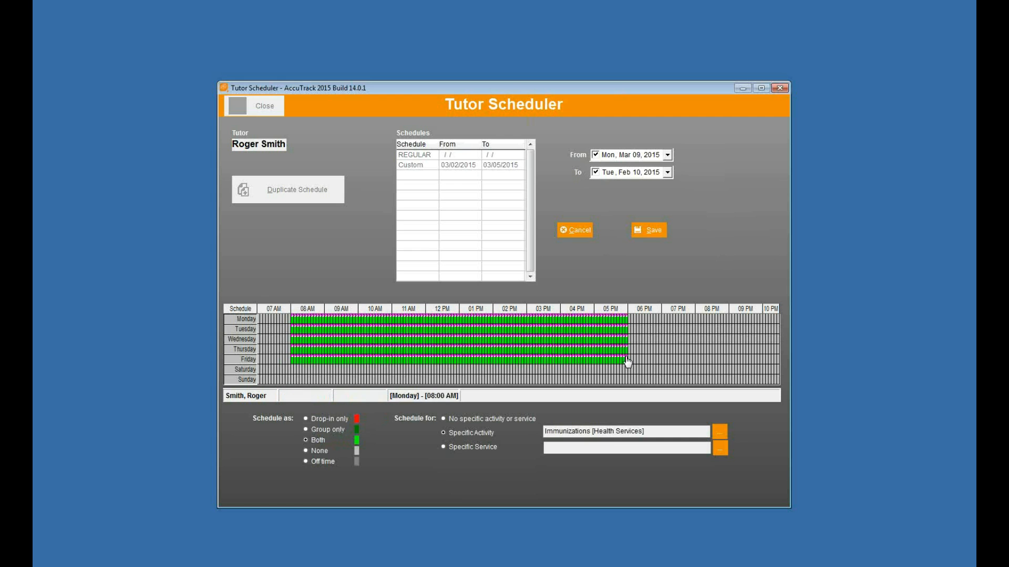
Fix the end date to March 10, 2015 after the date-order error and save the schedule
click(651, 235)
click(552, 327)
click(667, 172)
click(698, 190)
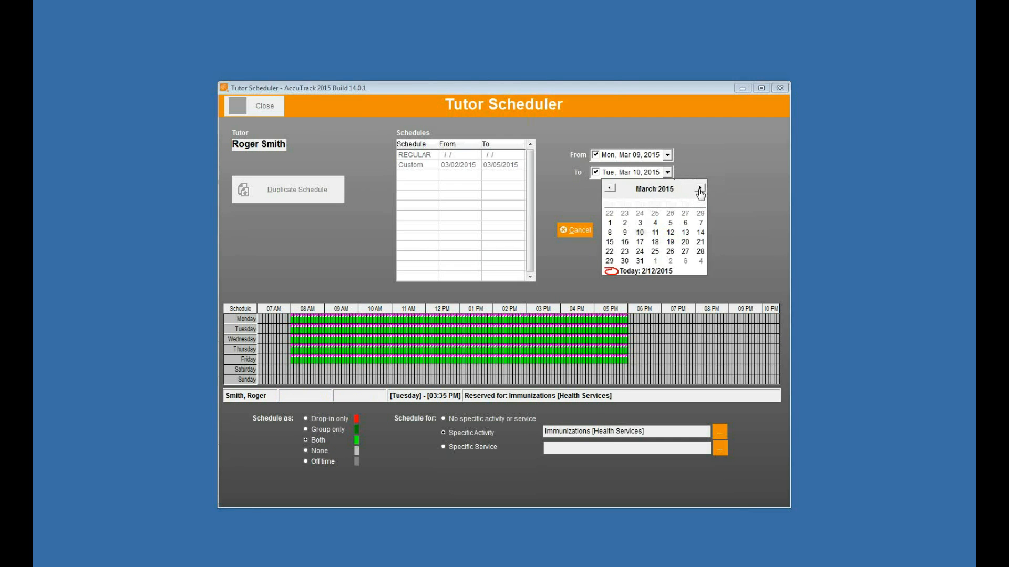
click(640, 232)
click(653, 233)
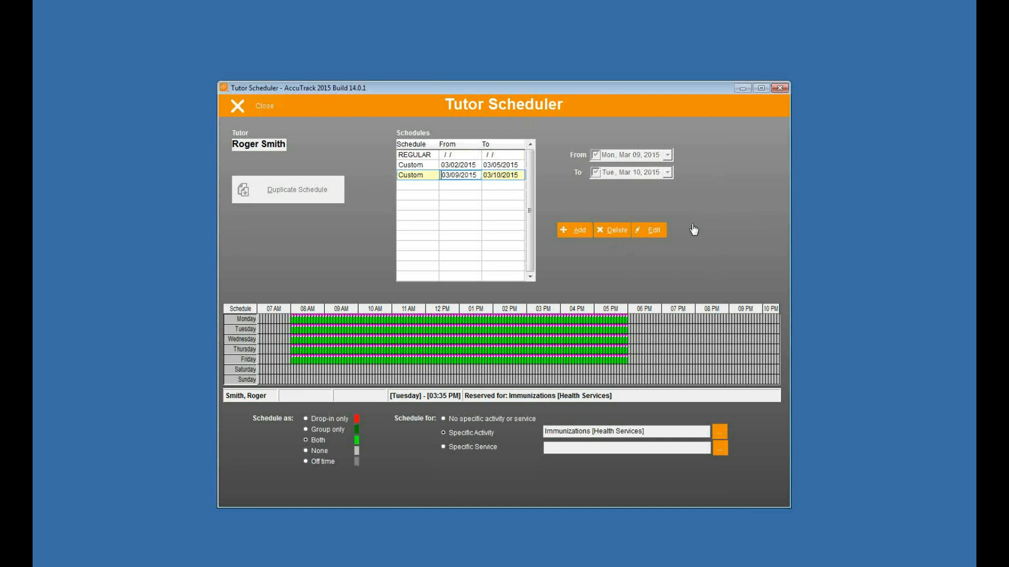
click(415, 155)
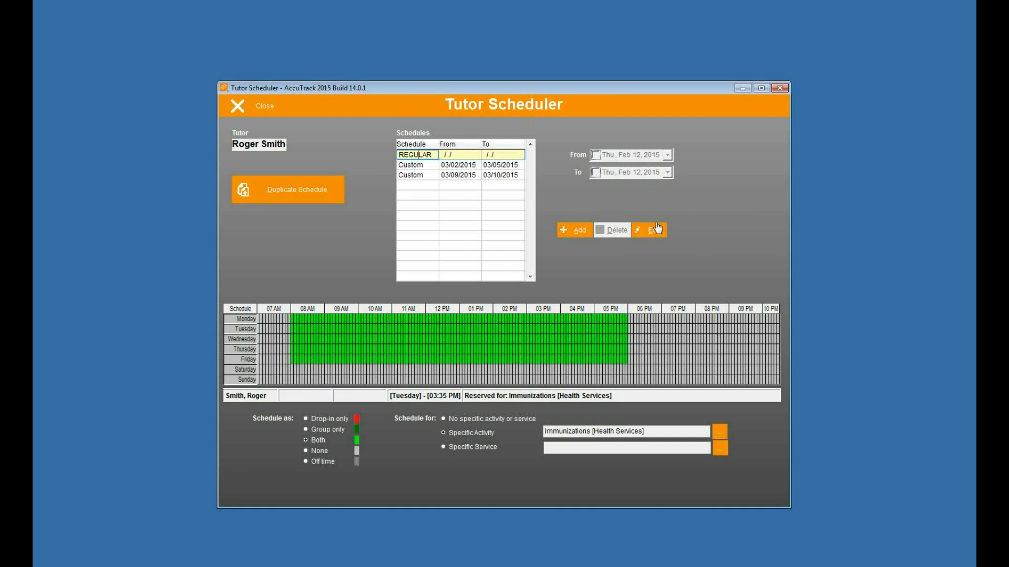
click(408, 165)
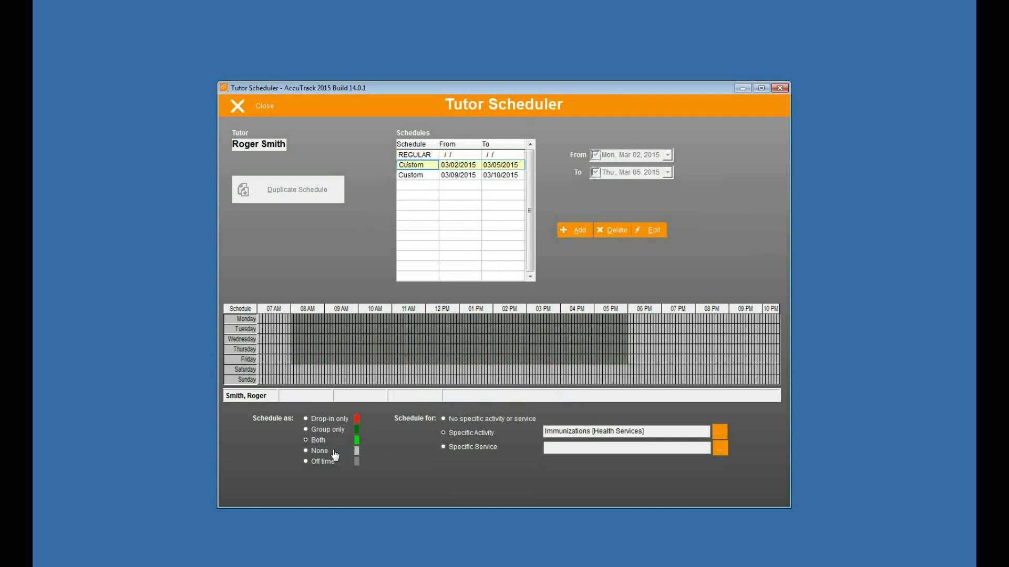
click(430, 175)
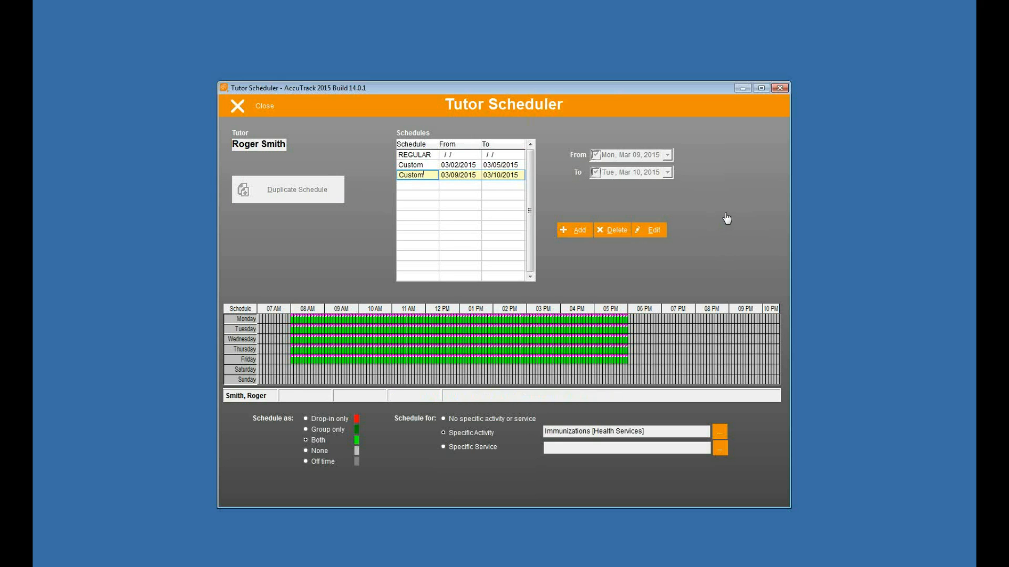
click(428, 154)
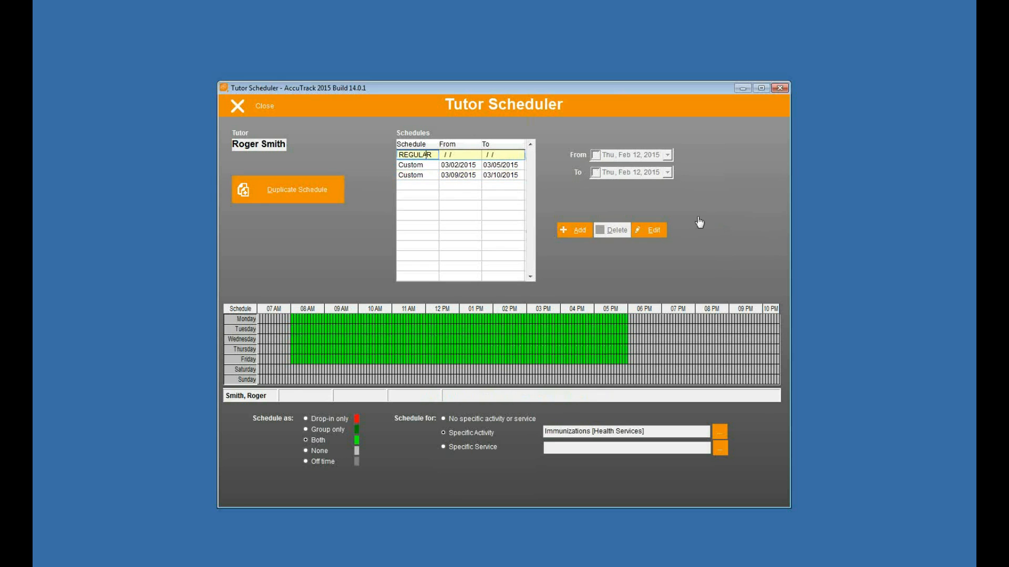
click(253, 104)
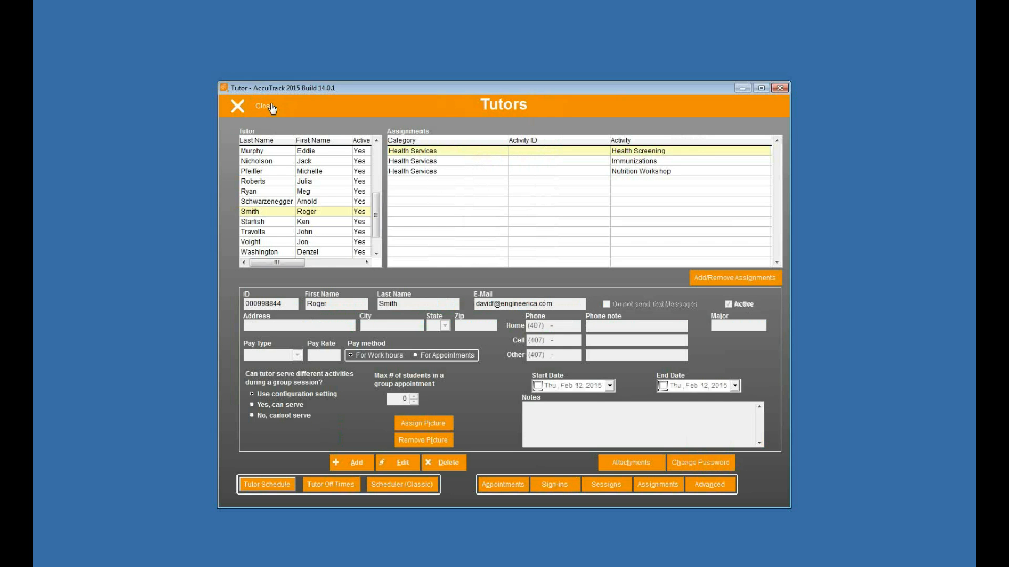
Delete the five existing day entries in the classic availability scheduler
click(395, 486)
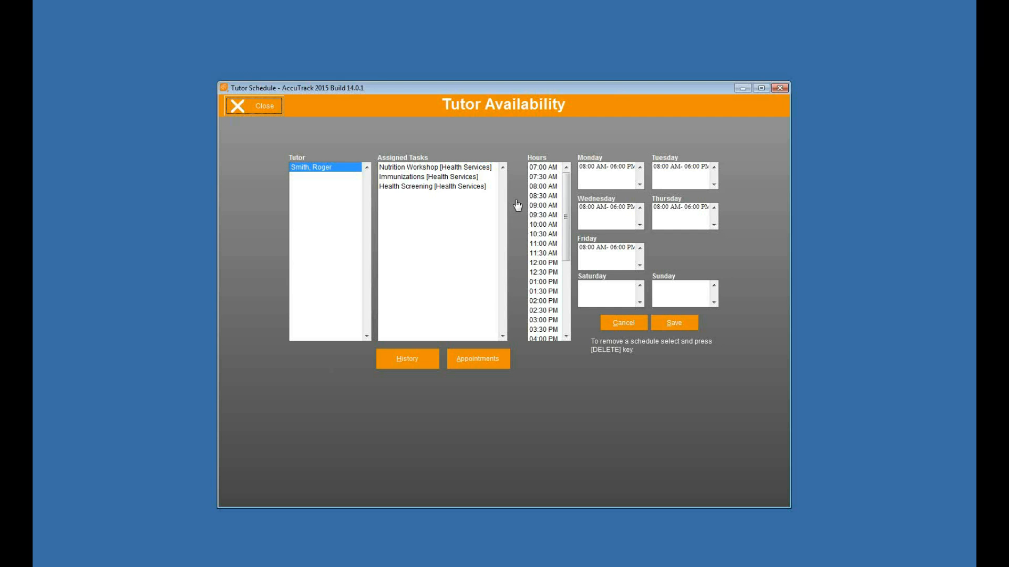
click(599, 168)
key(Delete)
click(683, 168)
key(Delete)
click(602, 208)
key(Delete)
click(674, 209)
key(Delete)
click(607, 248)
key(Delete)
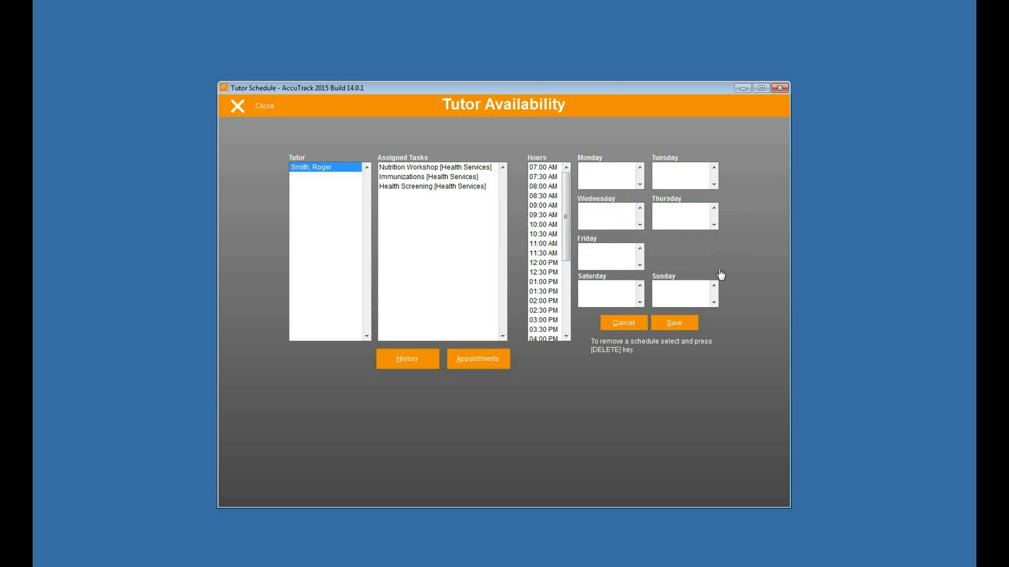
Add 08:00 AM–01:00 PM availability to Monday, Tuesday, Thursday and Friday
click(543, 186)
drag(567, 213, 568, 230)
shift+click(542, 243)
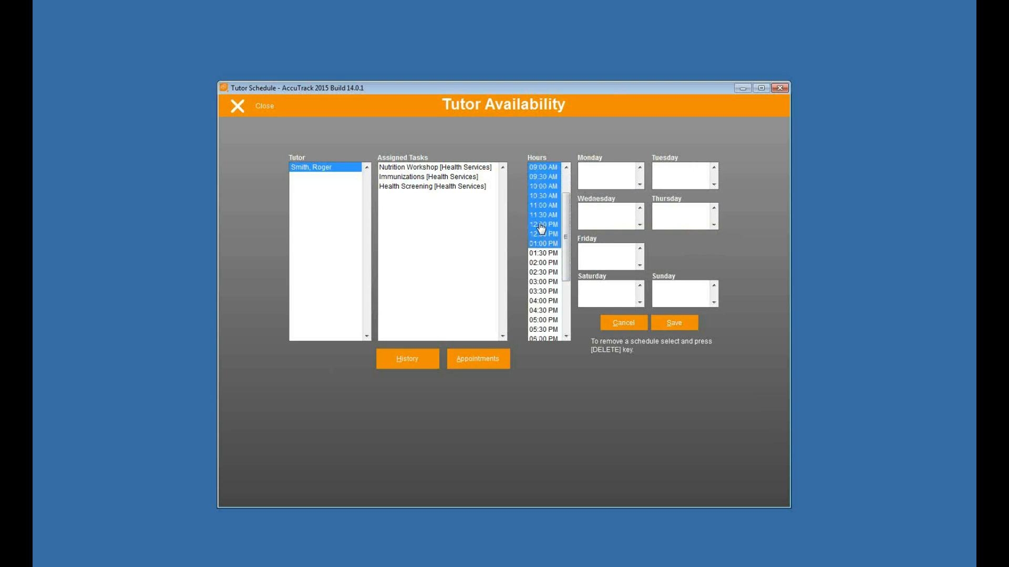
scroll(552, 210, up, 2)
click(547, 187)
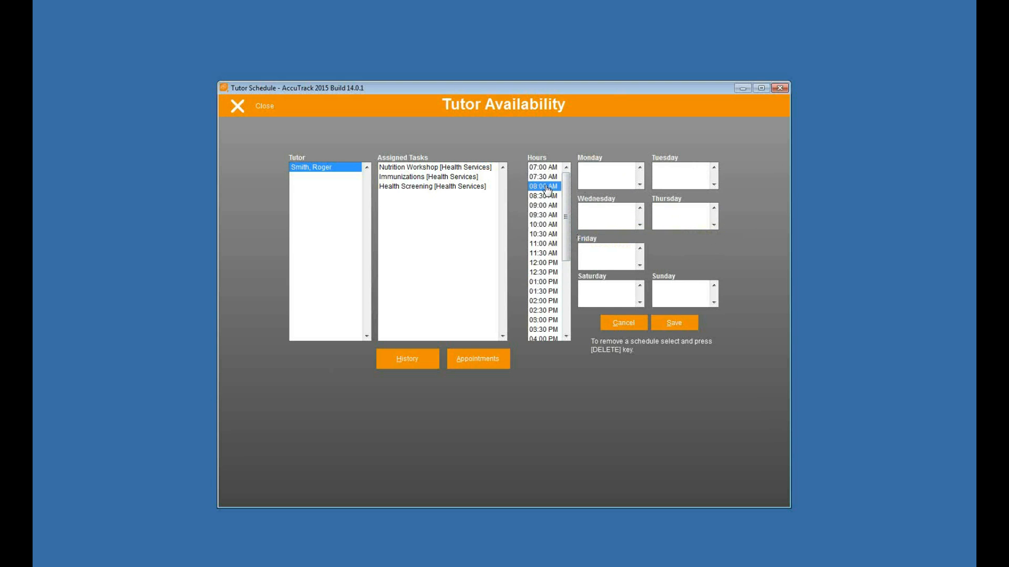
scroll(569, 202, down, 1)
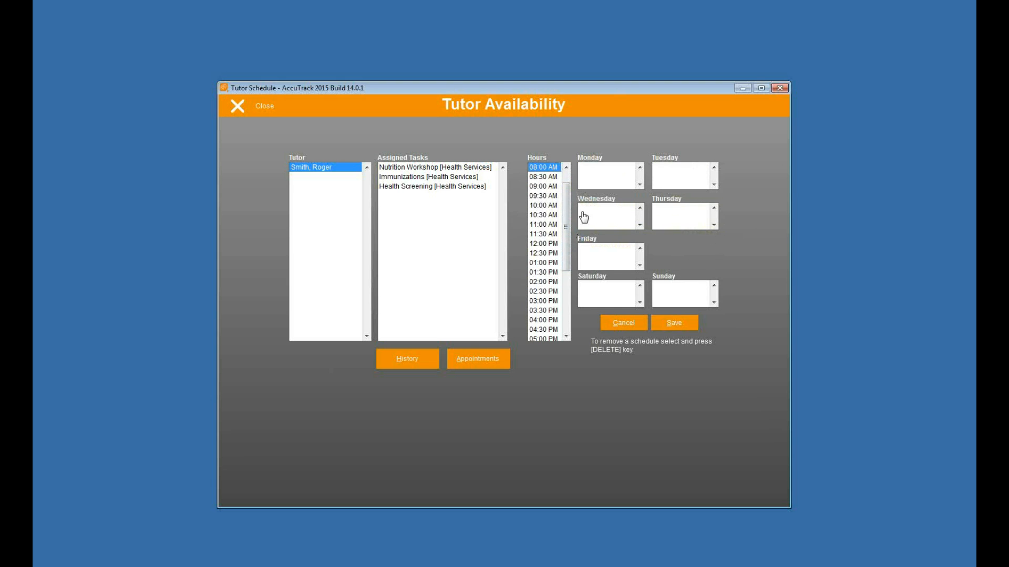
shift+click(537, 263)
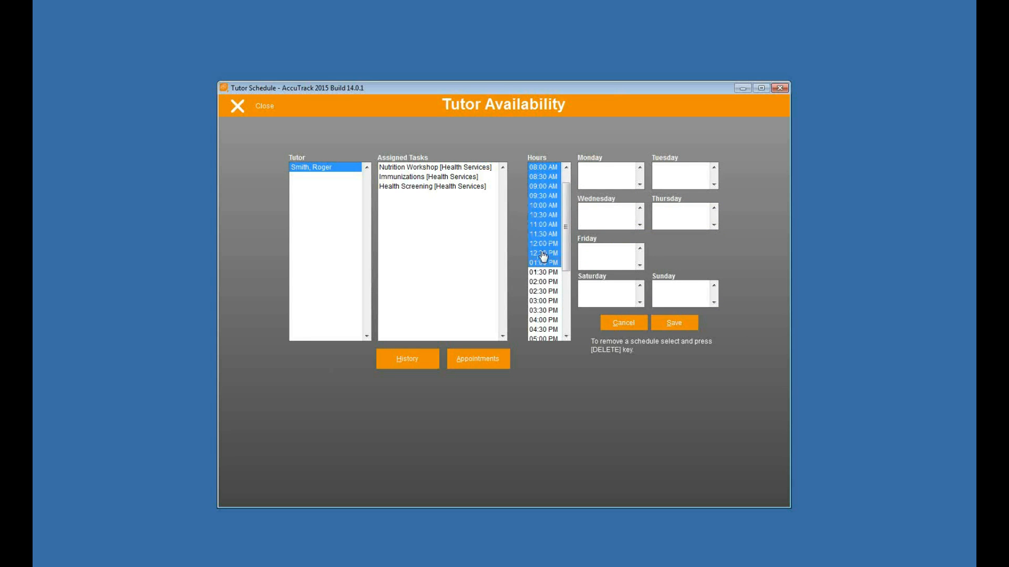
drag(610, 178, 610, 179)
drag(545, 231, 609, 265)
drag(546, 233, 652, 180)
drag(539, 190, 663, 216)
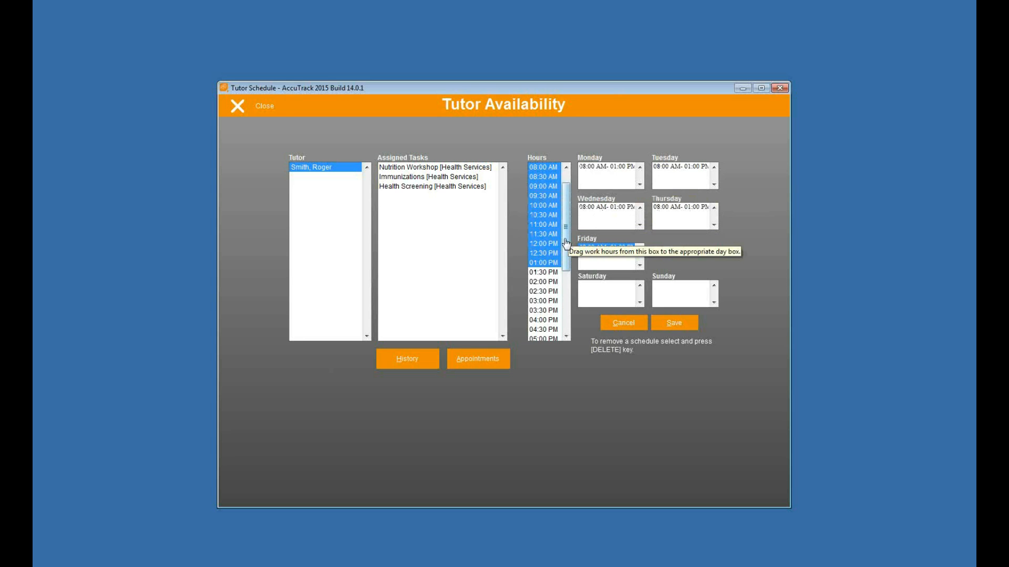
Add 02:00–04:00 PM to Wednesday, then save the weekly availability and close the window
scroll(566, 249, down, 1)
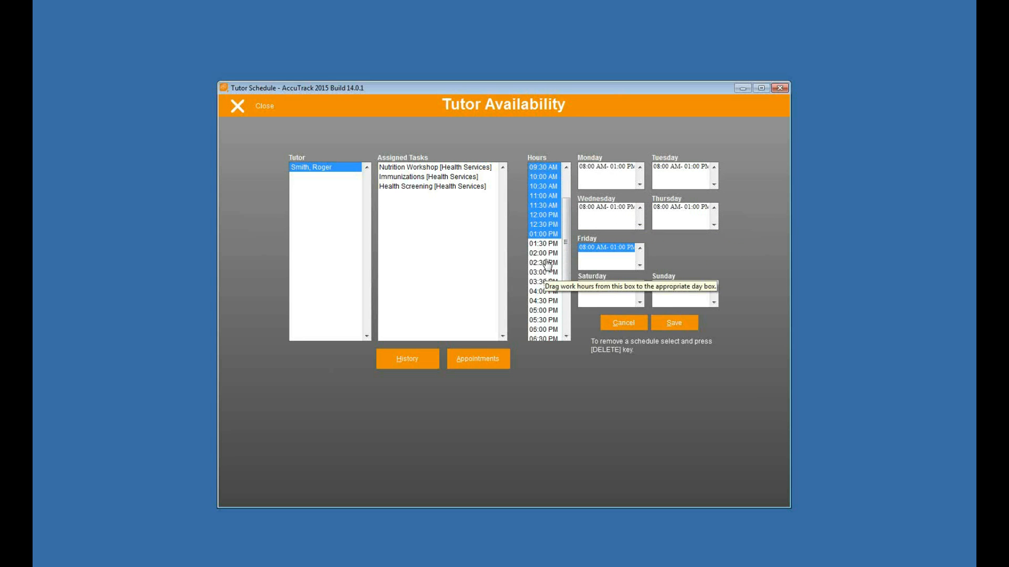
drag(547, 255, 544, 298)
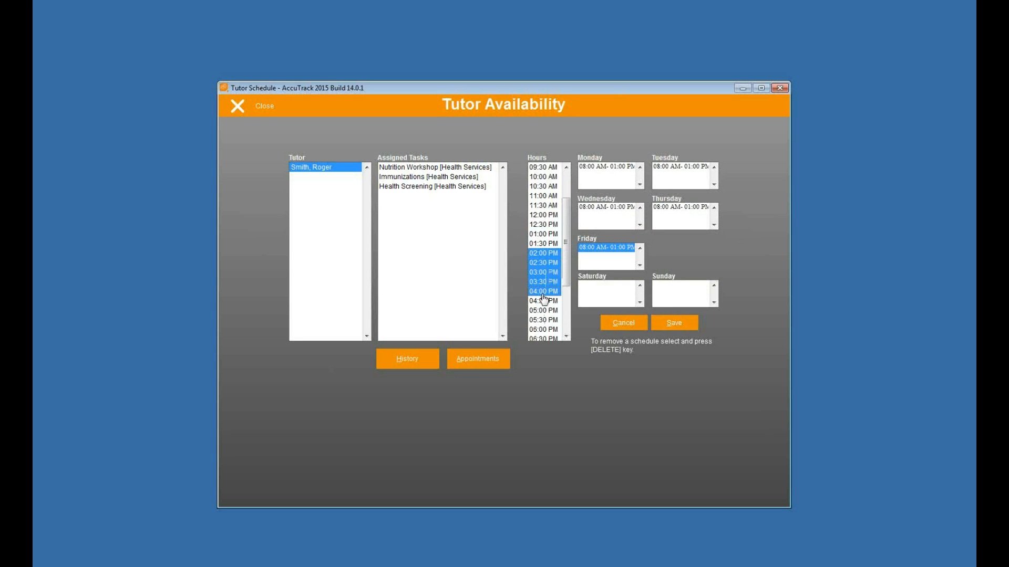
drag(547, 263, 605, 269)
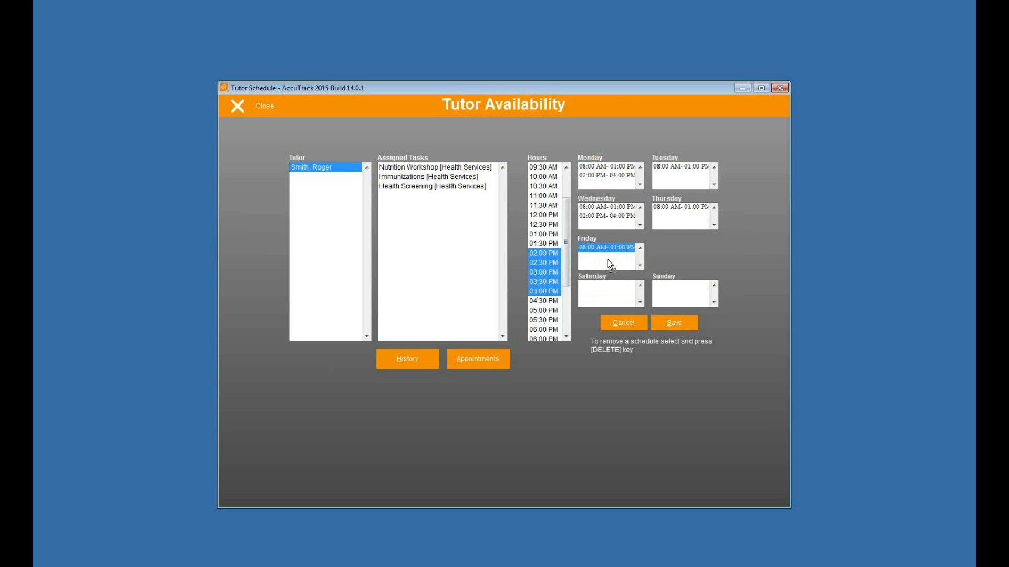
click(676, 323)
click(257, 106)
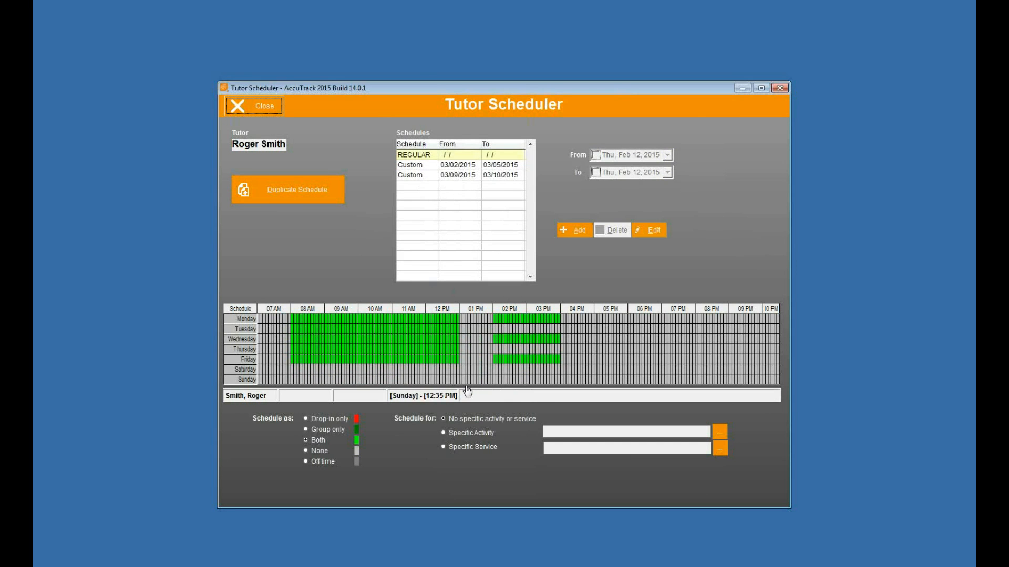
click(426, 165)
click(429, 175)
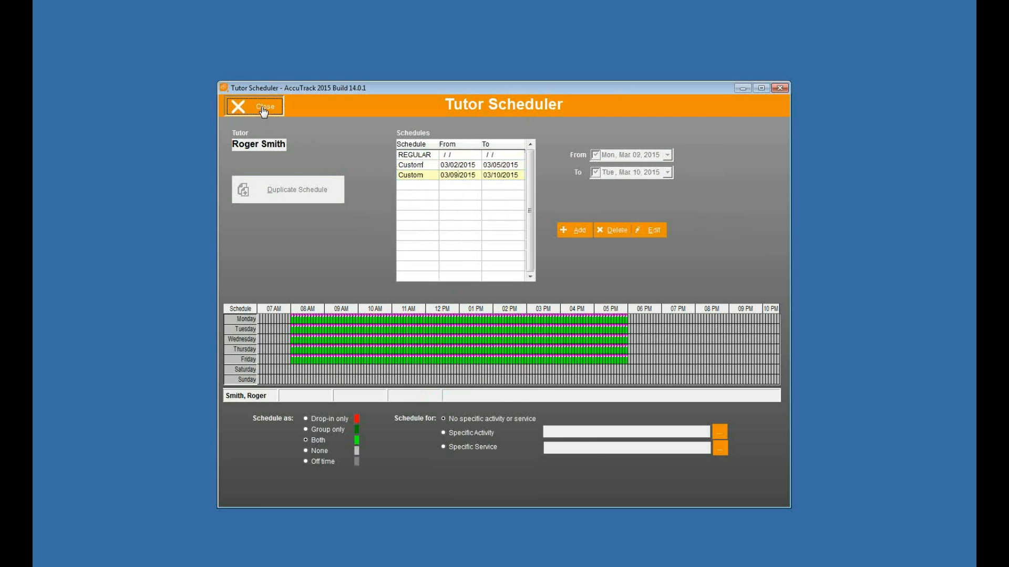
click(263, 109)
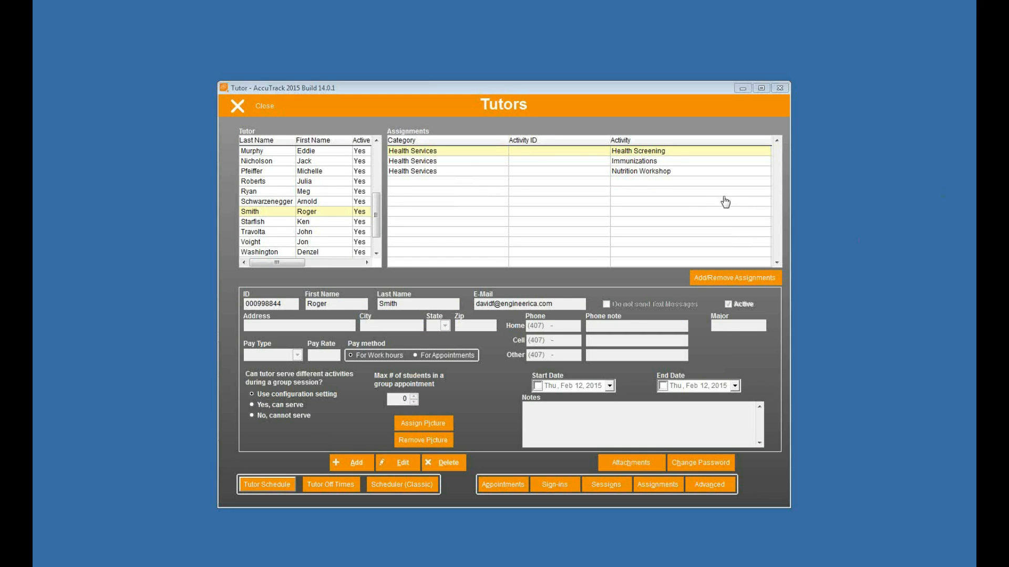
Close the Tutors window and open the Appointments Options in Set Appointments Setup
click(258, 107)
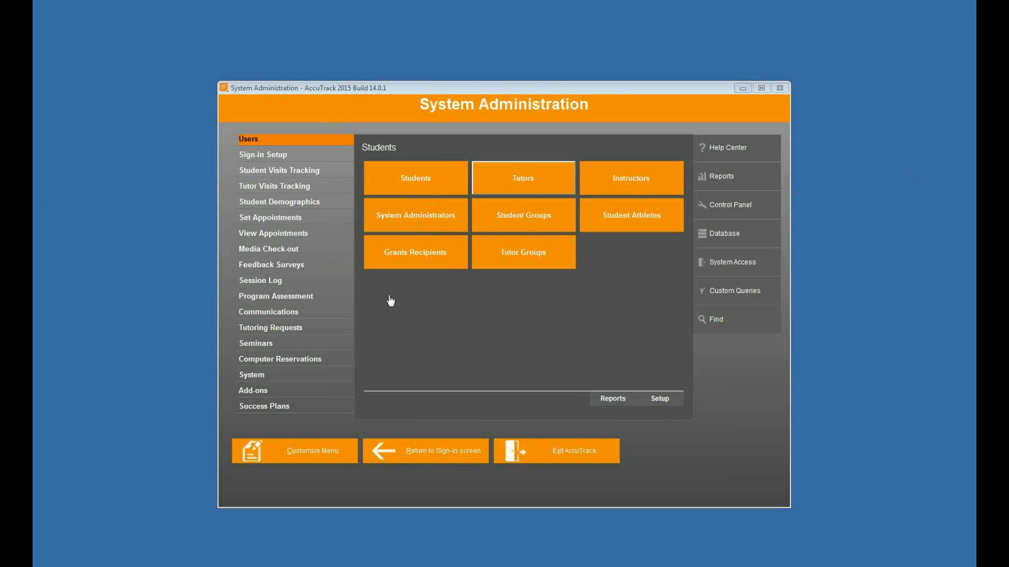
click(299, 222)
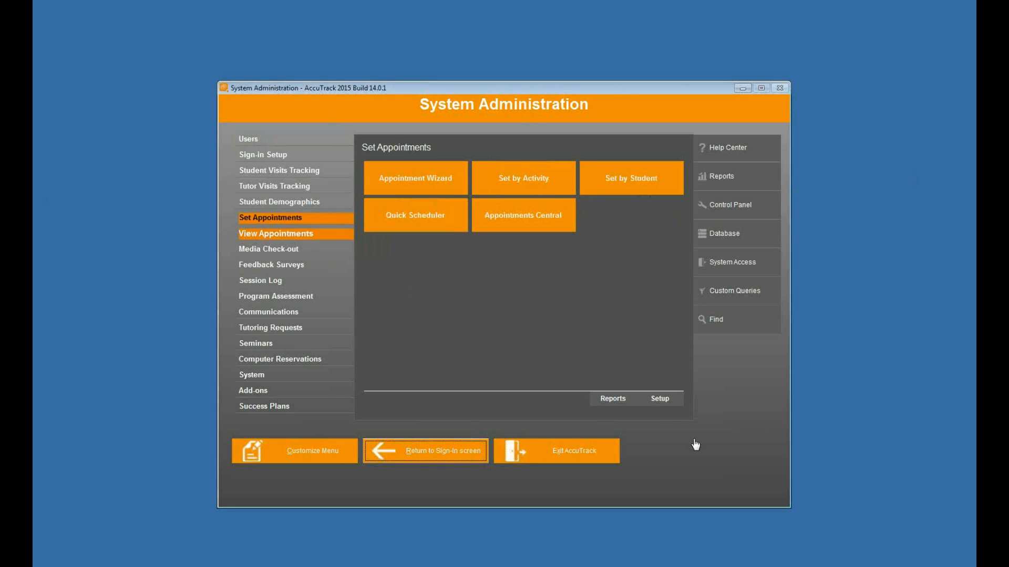
click(667, 401)
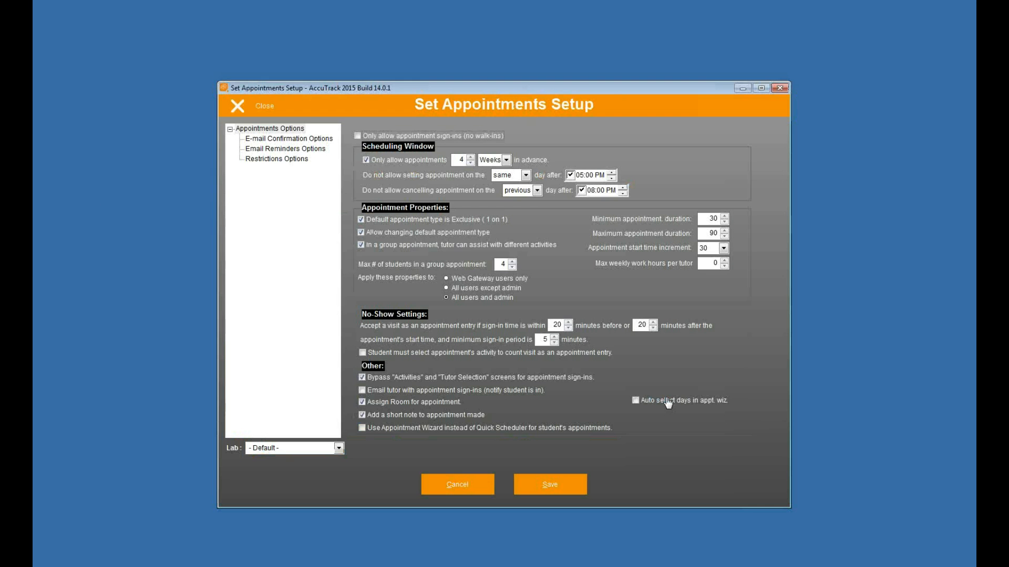
click(285, 131)
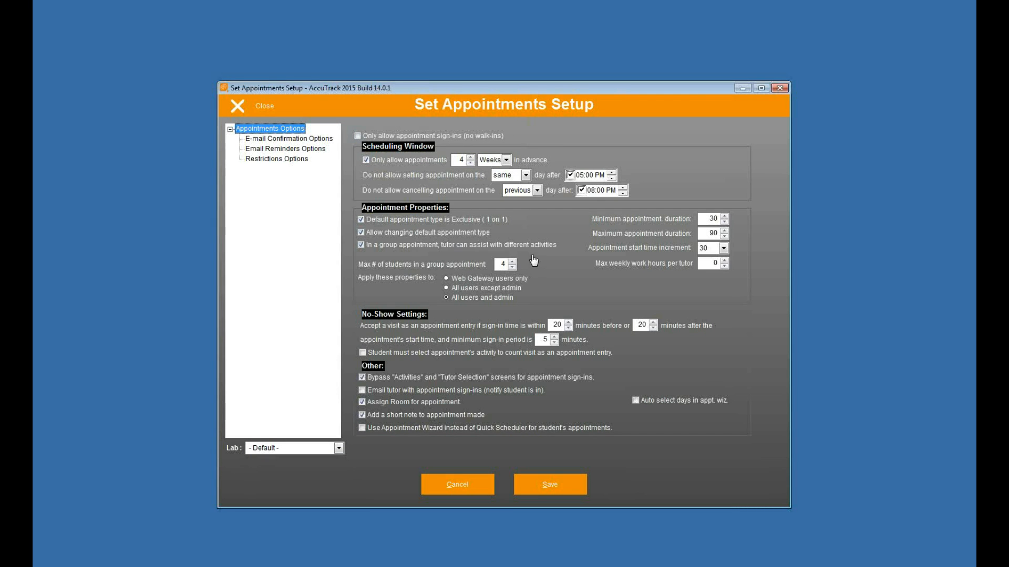
Keep booking and cancellation cutoffs on the same day, keep Exclusive, and disallow changing default appointment type
click(526, 175)
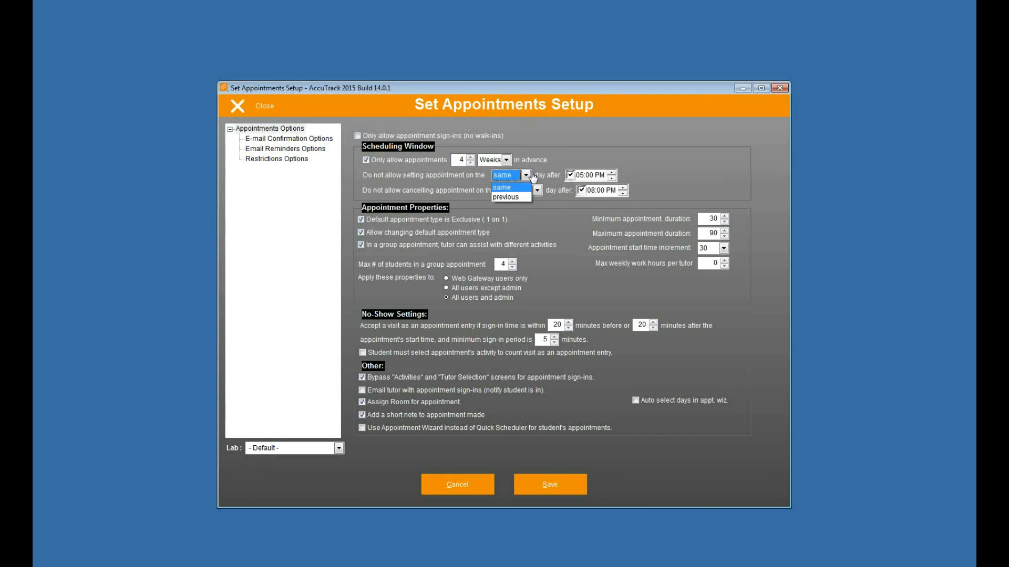
click(574, 245)
click(520, 191)
click(522, 204)
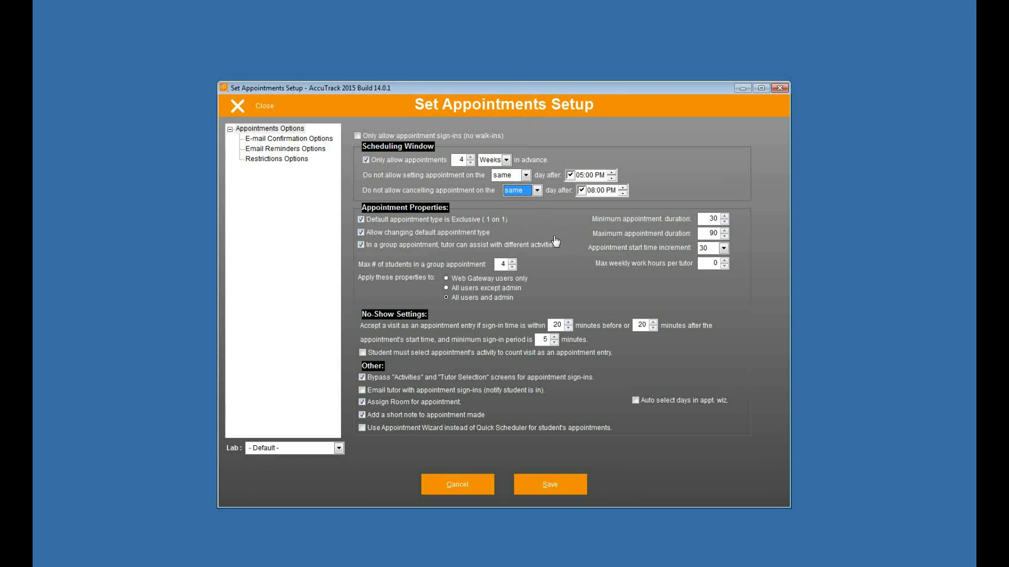
click(361, 220)
click(361, 233)
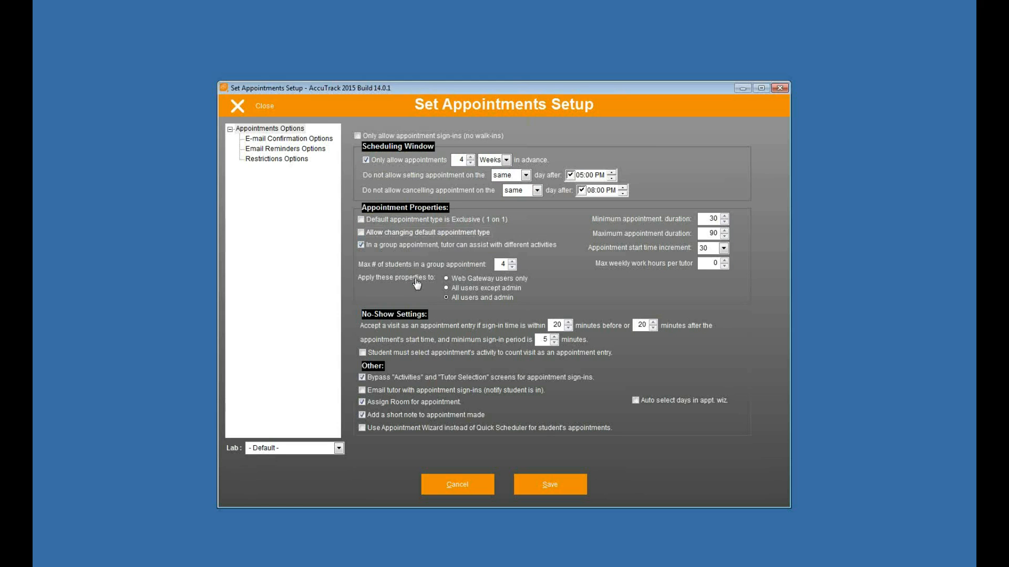
click(361, 220)
click(361, 245)
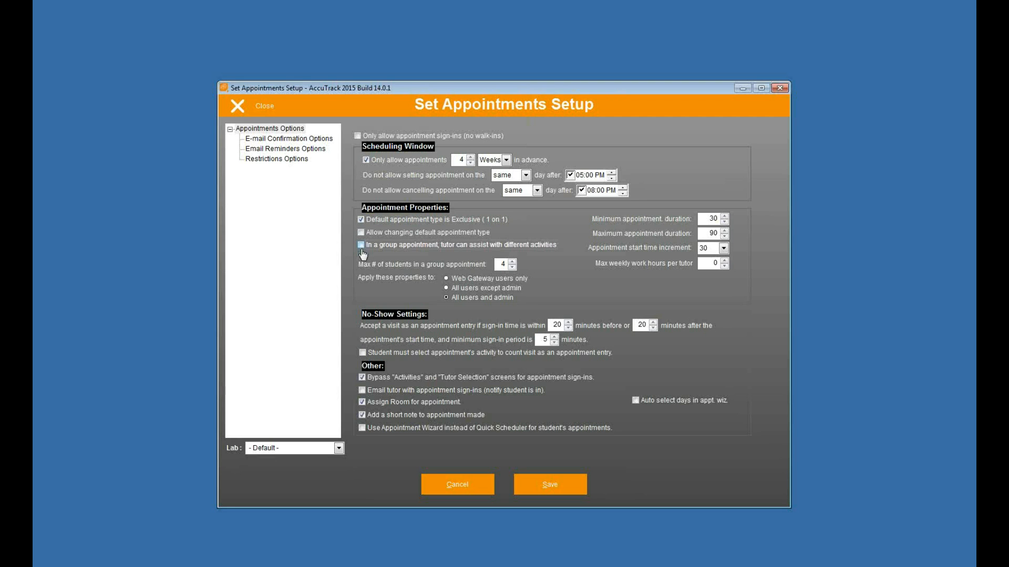
click(361, 247)
click(724, 249)
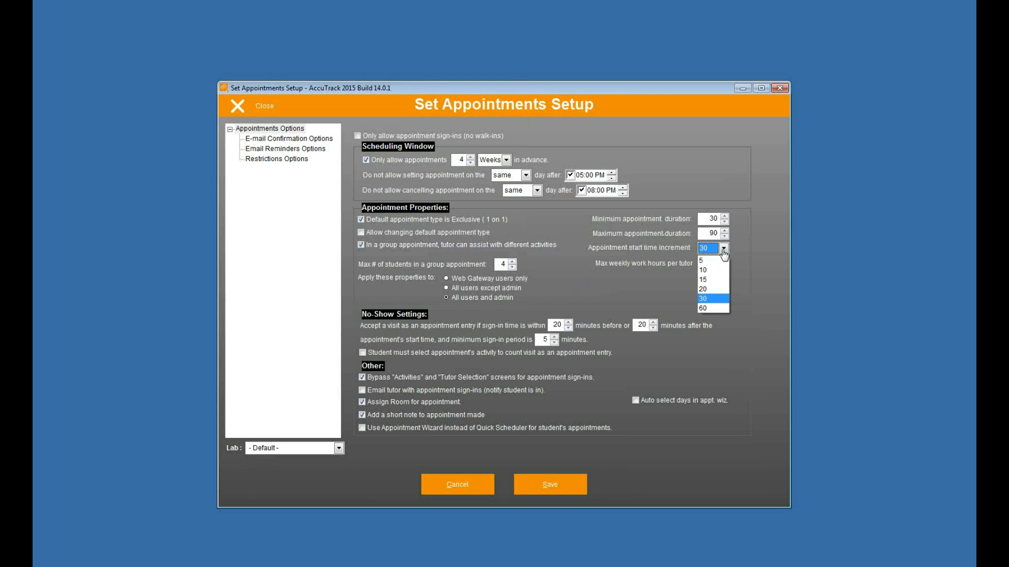
click(746, 252)
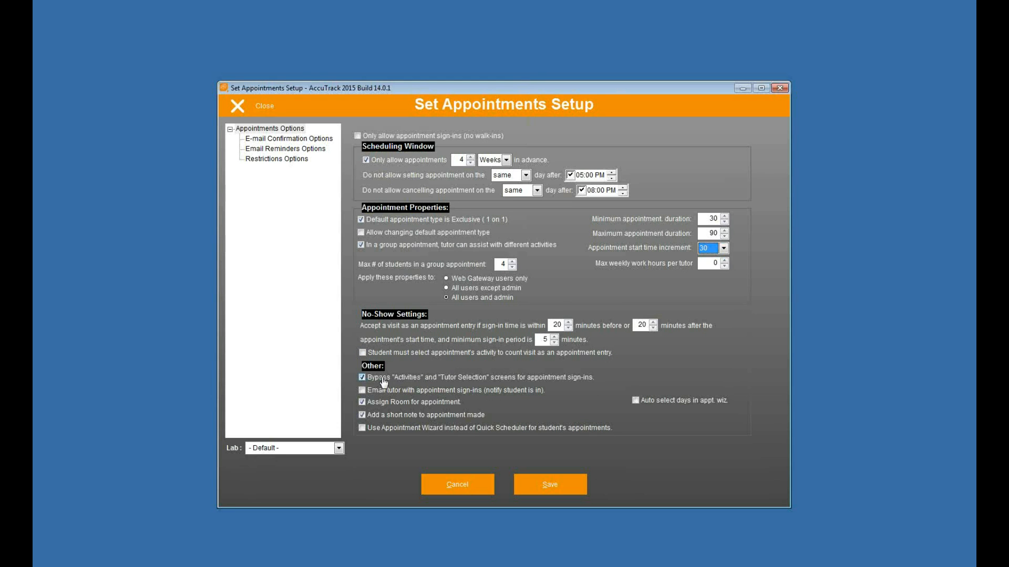
click(362, 378)
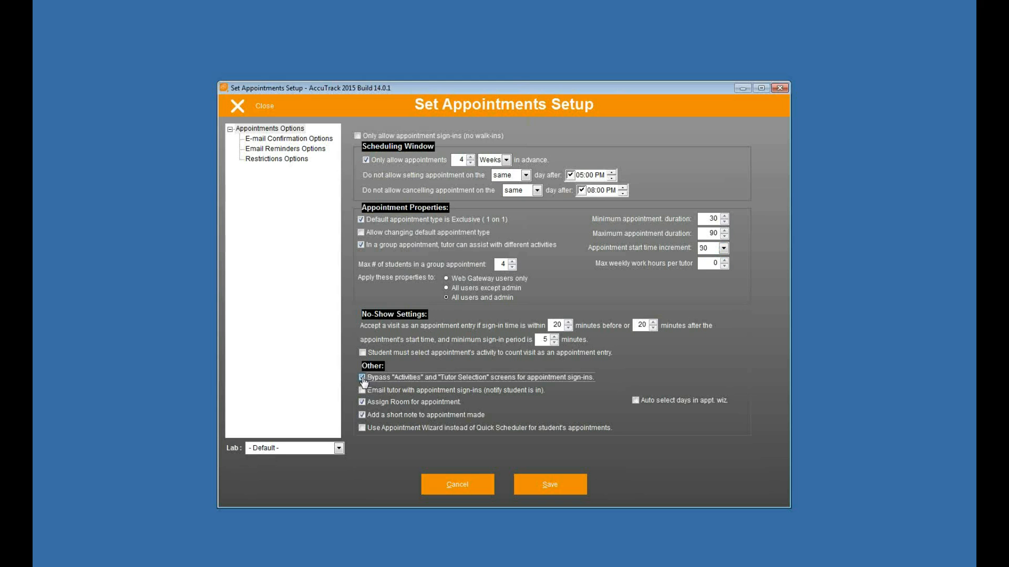
click(363, 353)
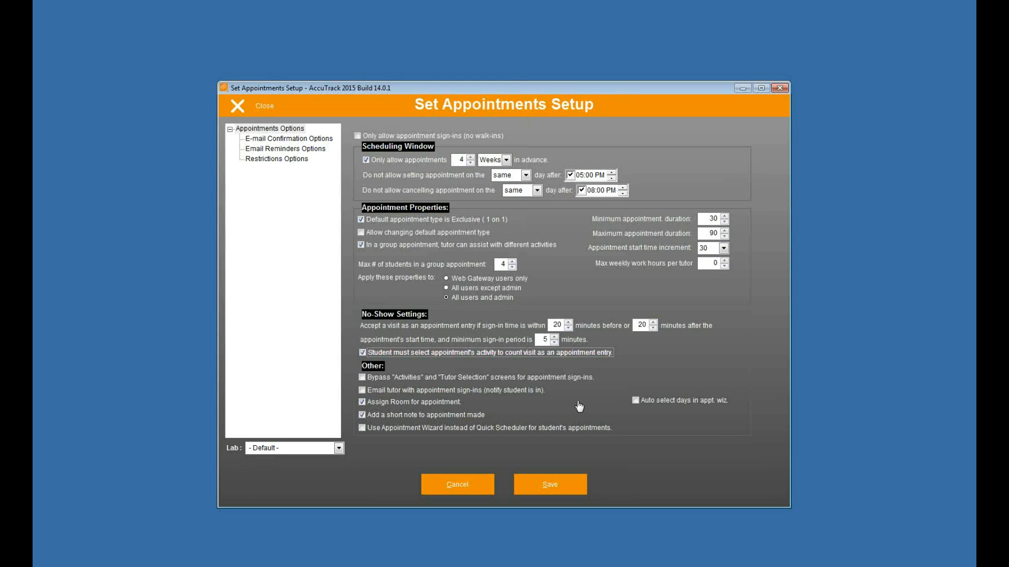
click(362, 352)
click(362, 377)
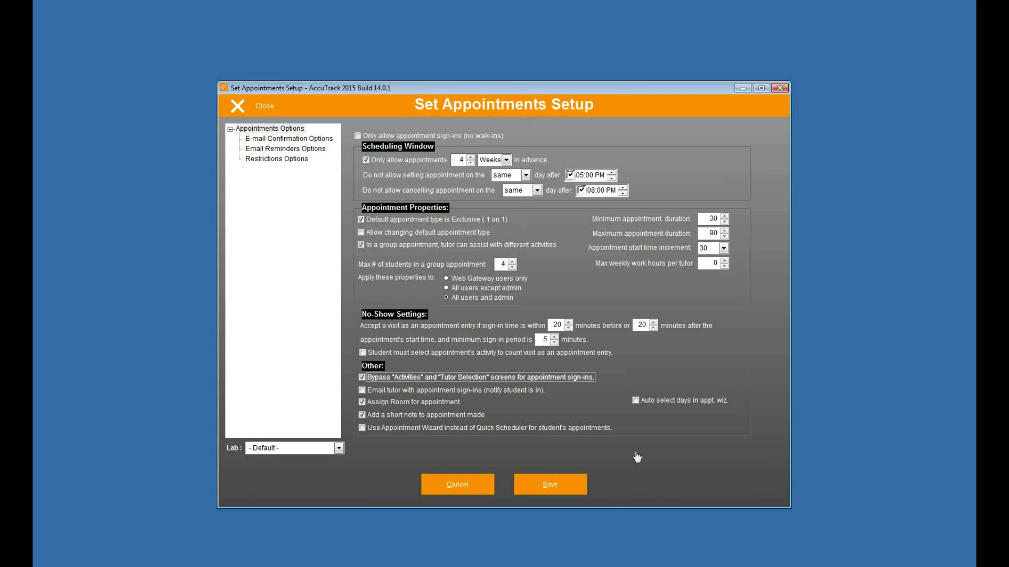
click(544, 488)
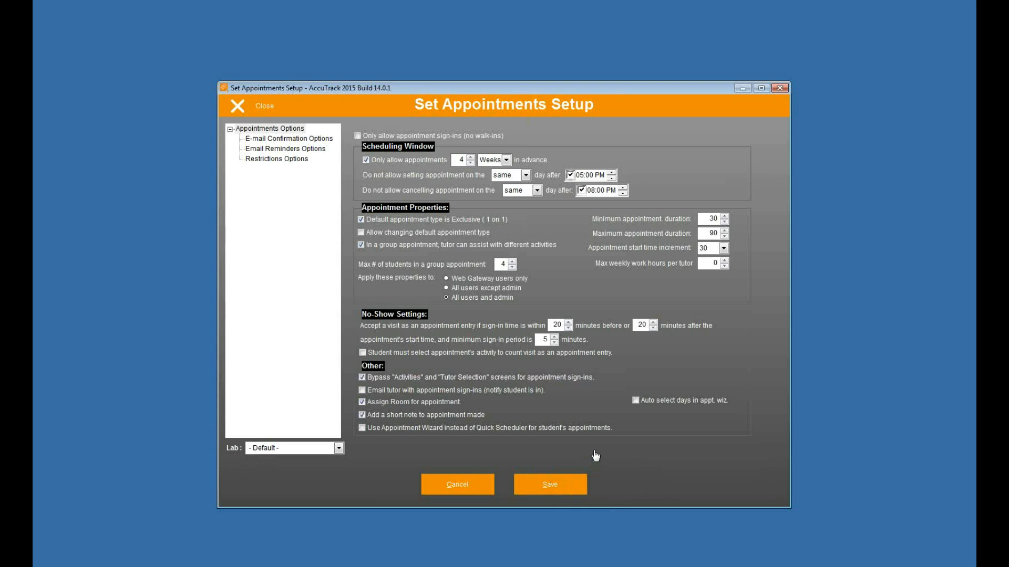
Show the E-mail Confirmation Options and inspect the New Appointment – Student template's signature
click(288, 140)
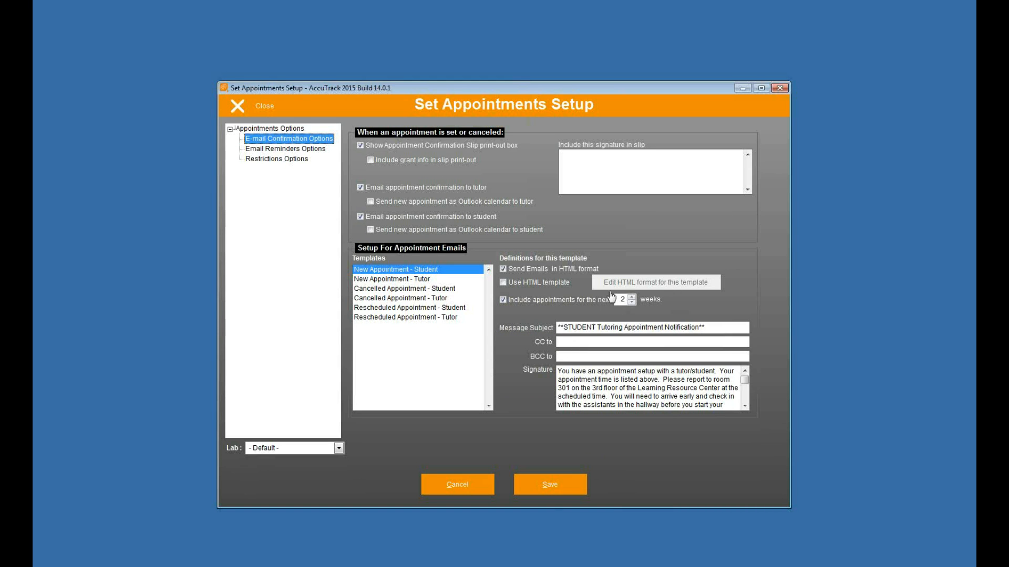
click(402, 270)
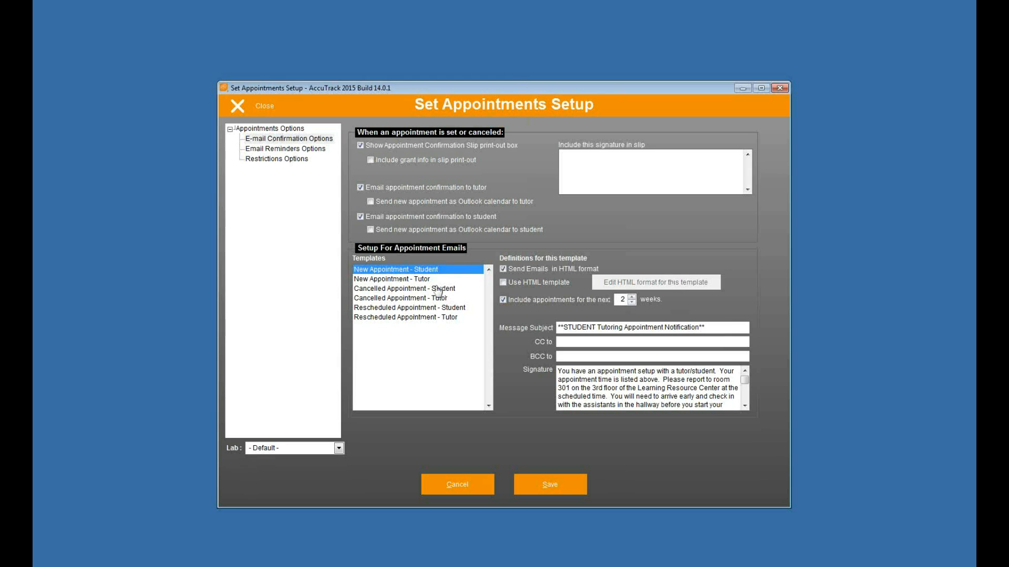
key(Down)
key(Down)
key(Down)
key(Down)
key(Down)
key(Up)
key(Up)
key(Up)
key(Up)
key(Up)
drag(596, 379, 663, 412)
click(664, 391)
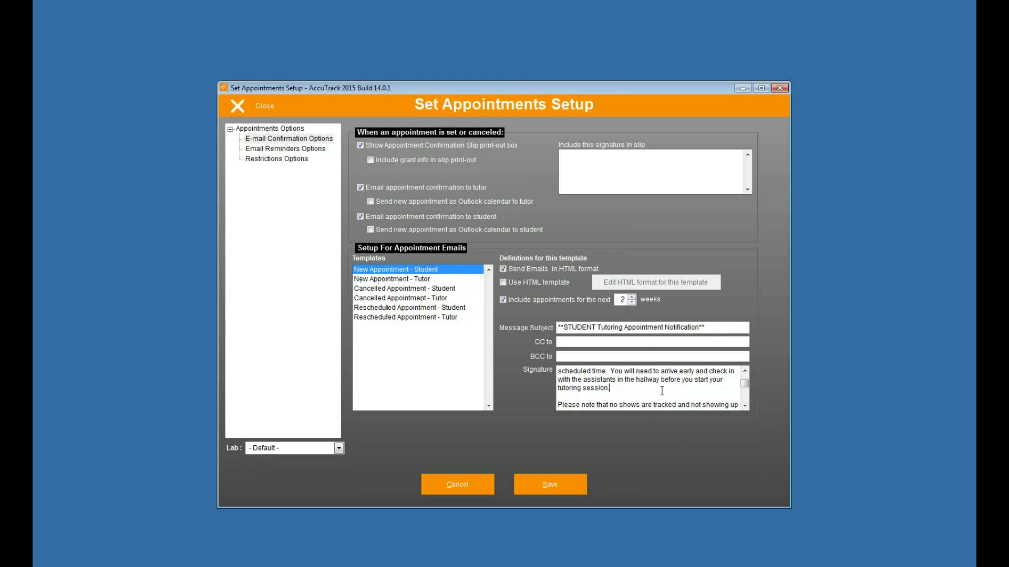
Review the Tutor, Cancelled and Rescheduled appointment templates in turn, ending on Rescheduled Appointment – Tutor
click(380, 280)
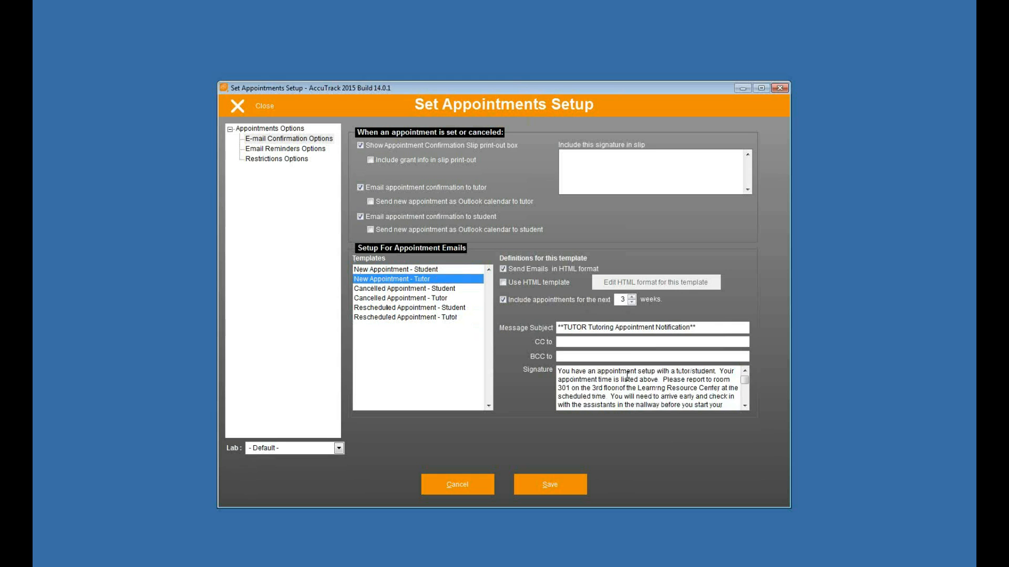
drag(626, 376, 678, 412)
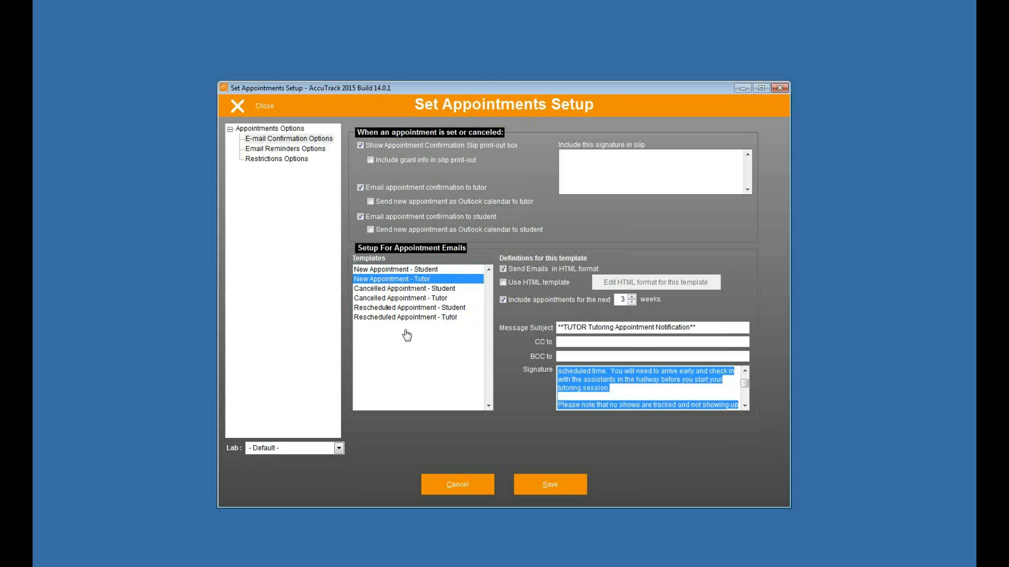
click(374, 290)
click(375, 298)
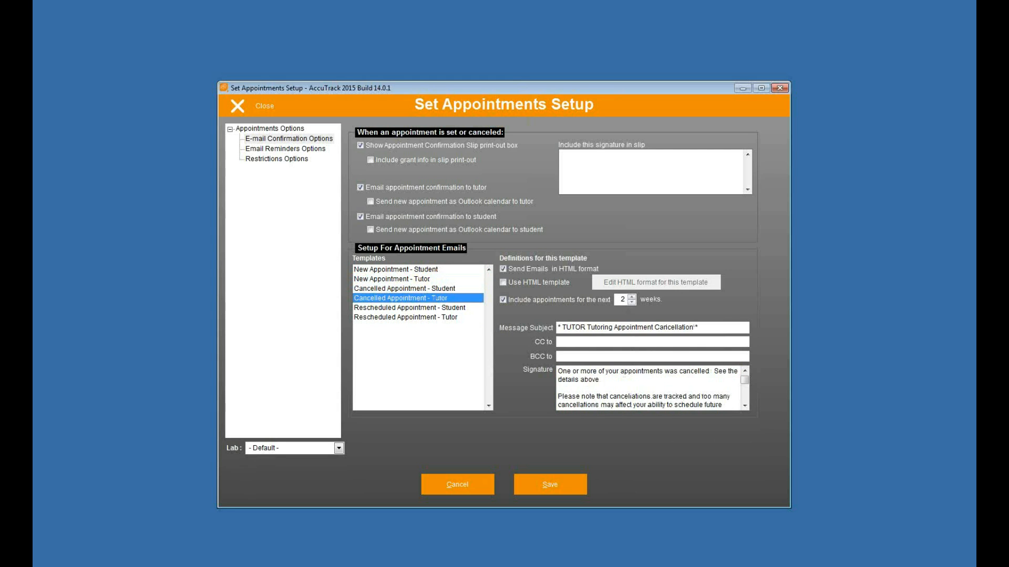
click(376, 308)
click(377, 318)
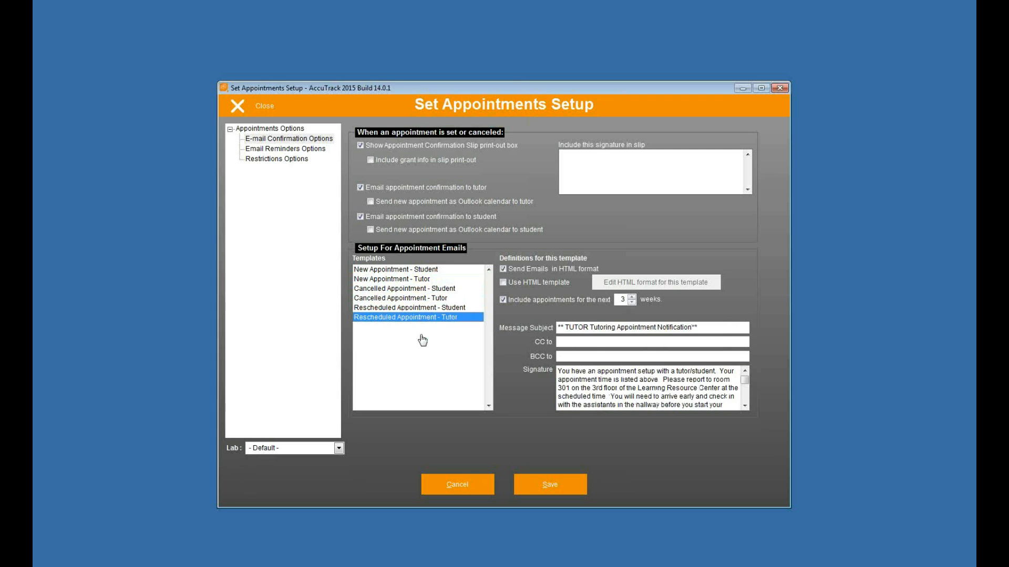
drag(558, 371, 691, 427)
click(694, 406)
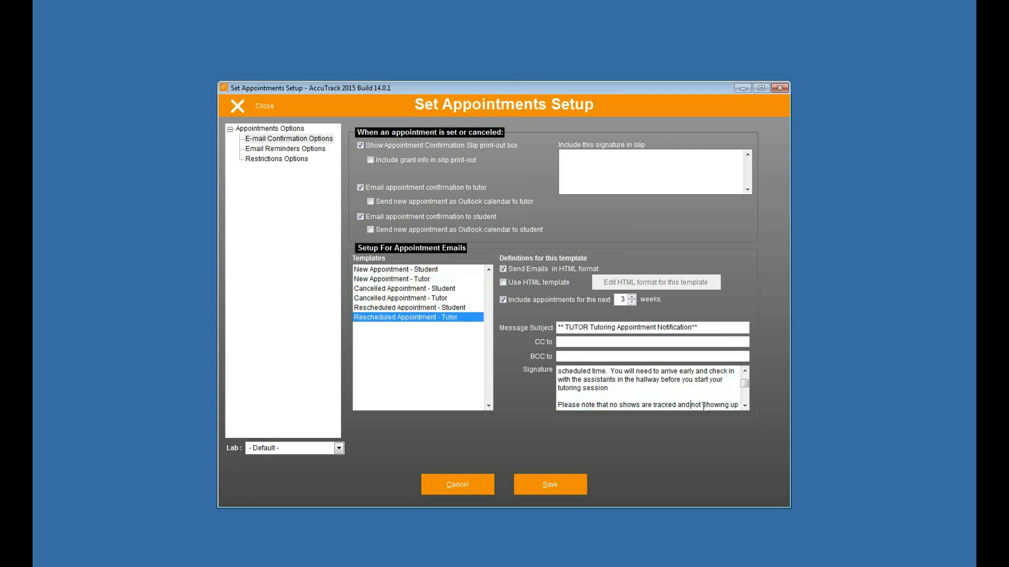
mouse_move(744, 384)
mouse_down()
mouse_move(743, 417)
mouse_move(740, 374)
mouse_up()
scroll(392, 275, down, 1)
Keep upcoming appointments in e-mails, turn off the confirmation slip print-out, and save
click(502, 301)
click(503, 302)
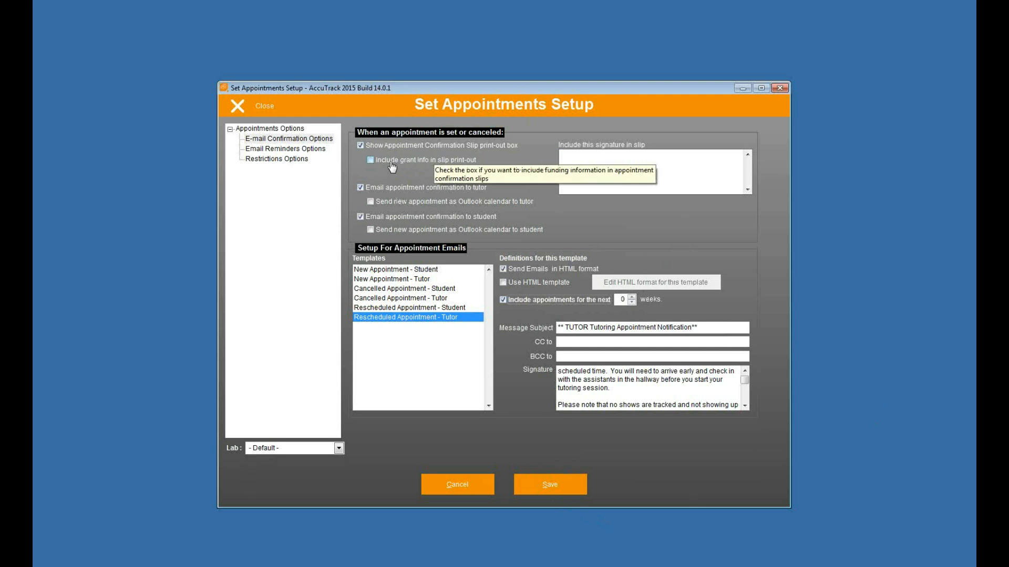
click(361, 146)
click(546, 484)
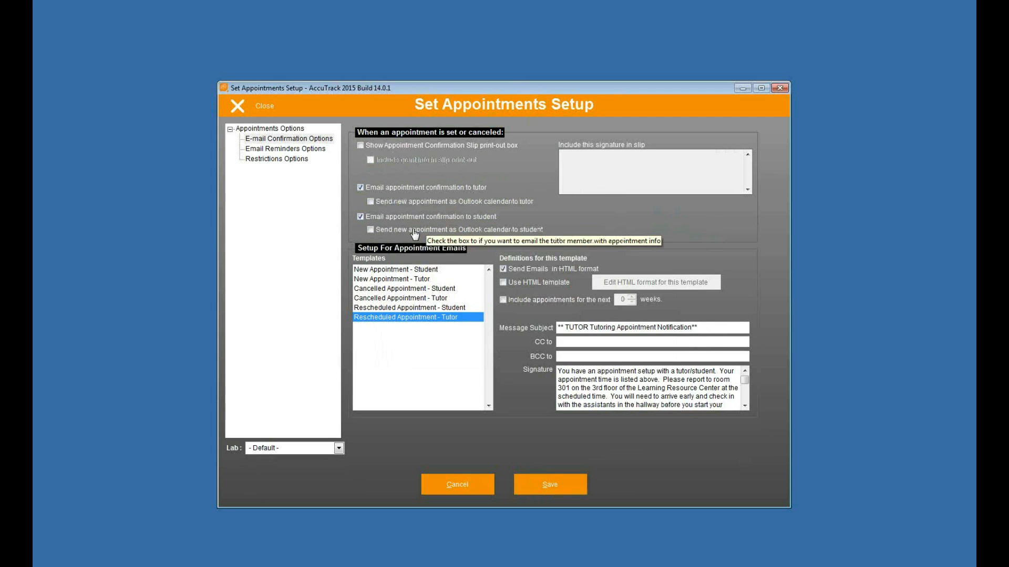
Leave 'Send new appointment as Outlook calendar to tutor' off, save, and show Email Reminders Options
click(370, 202)
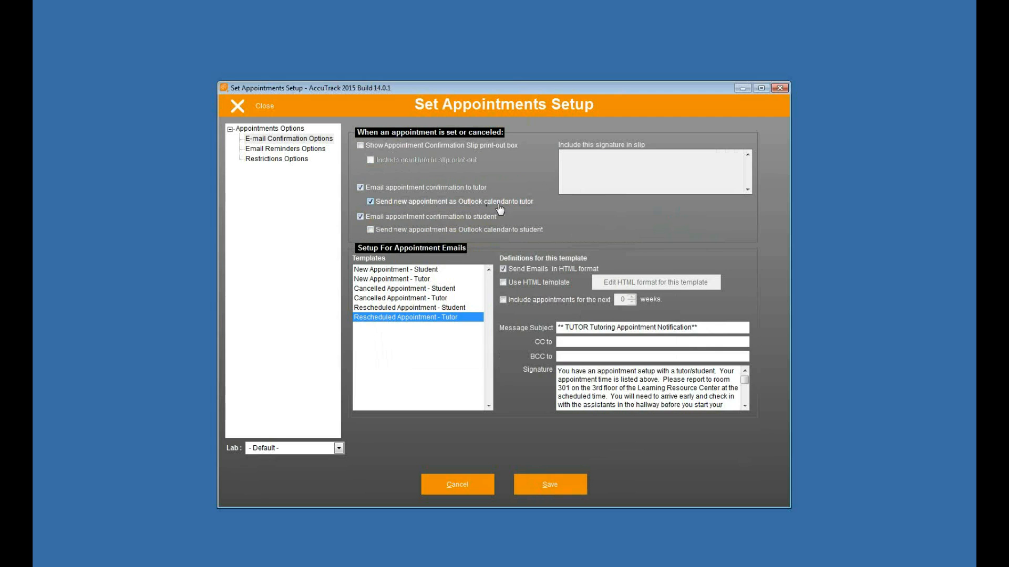
click(371, 202)
click(546, 486)
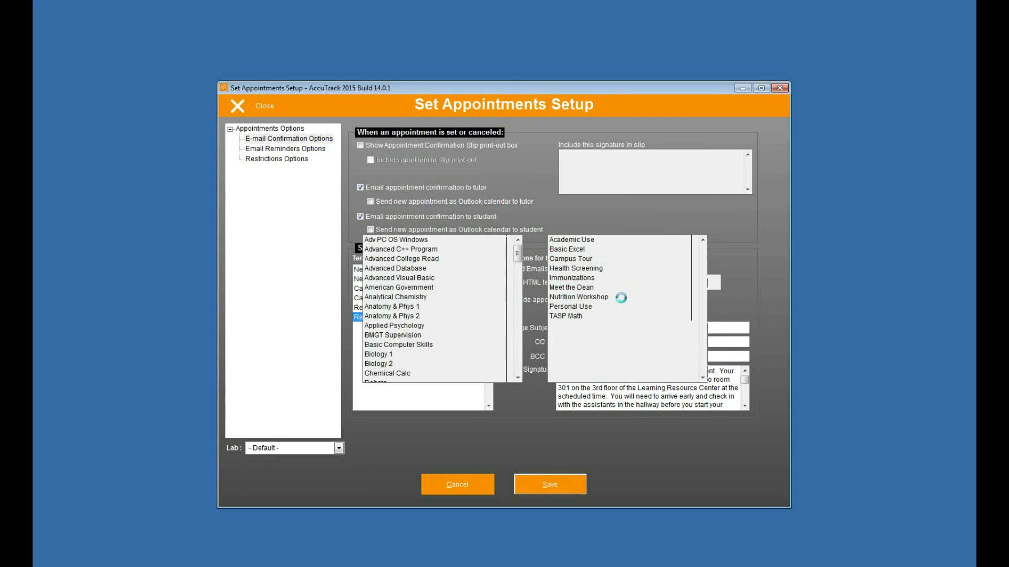
click(286, 149)
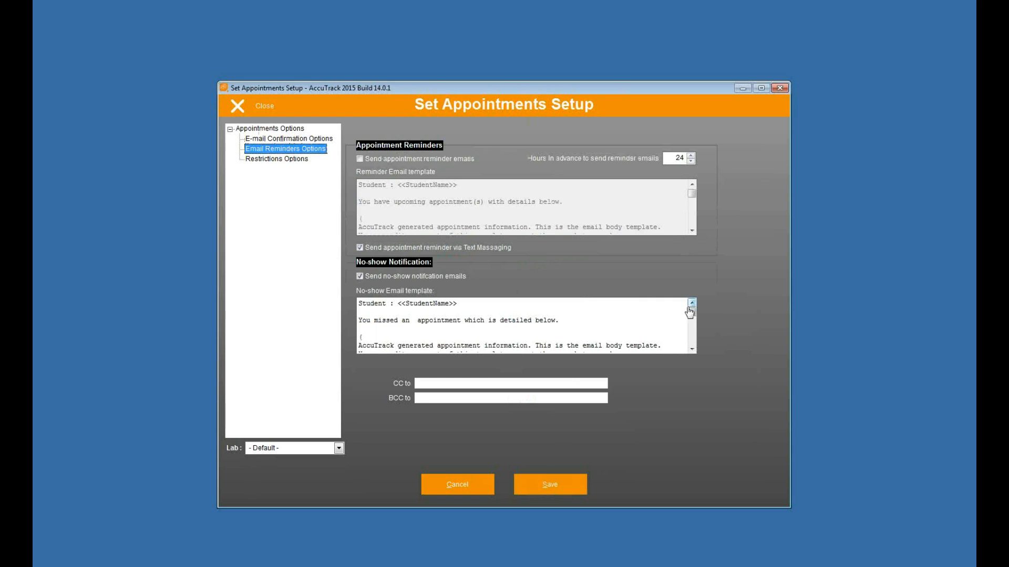
Turn on 24-hour appointment reminder emails and review the reminder and no-show templates
click(361, 159)
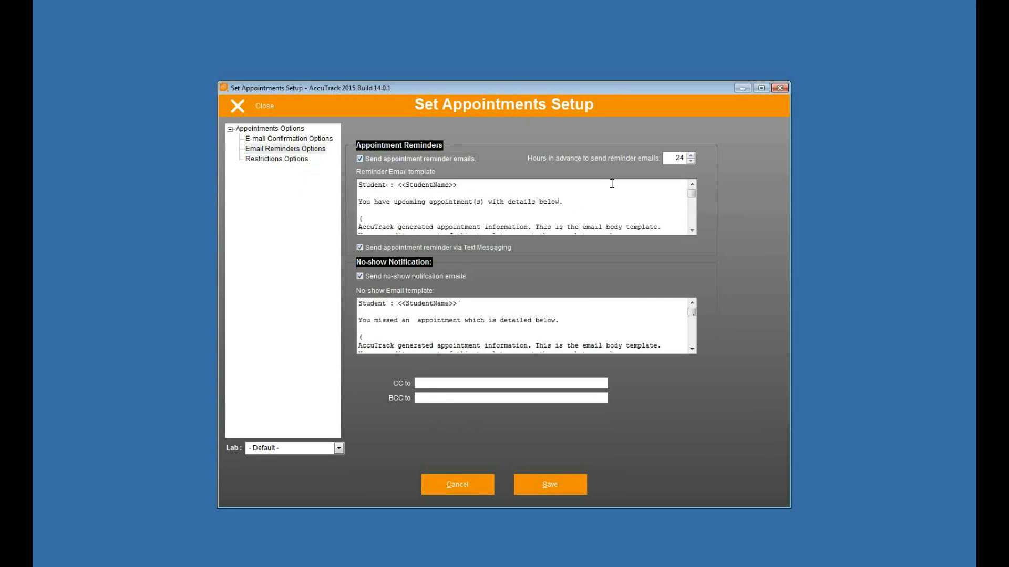
mouse_move(688, 198)
mouse_down()
mouse_move(690, 213)
mouse_move(689, 194)
mouse_up()
scroll(532, 212, down, 4)
scroll(531, 213, up, 4)
drag(419, 315, 521, 350)
click(515, 328)
drag(440, 323, 473, 348)
click(479, 338)
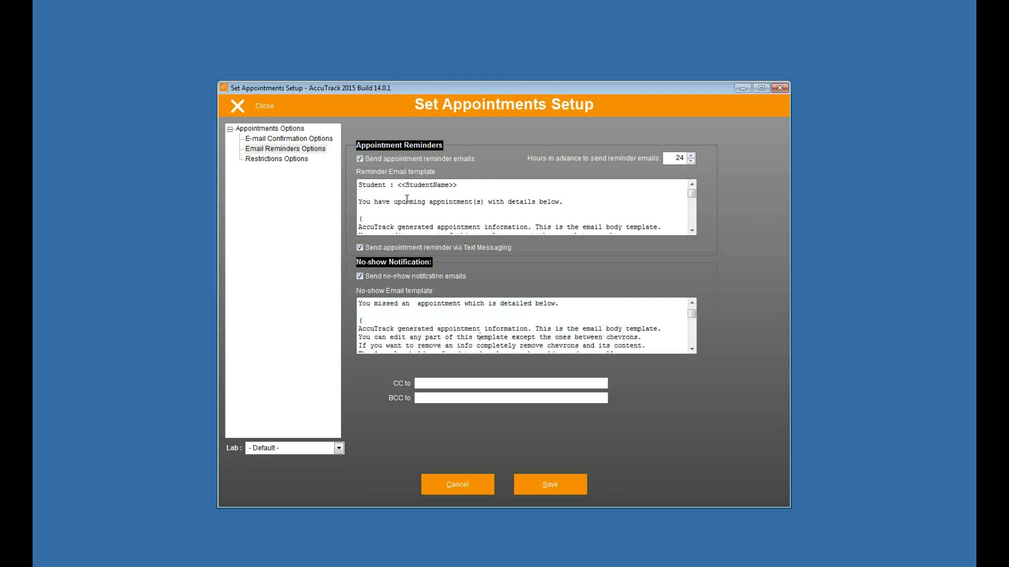
click(295, 160)
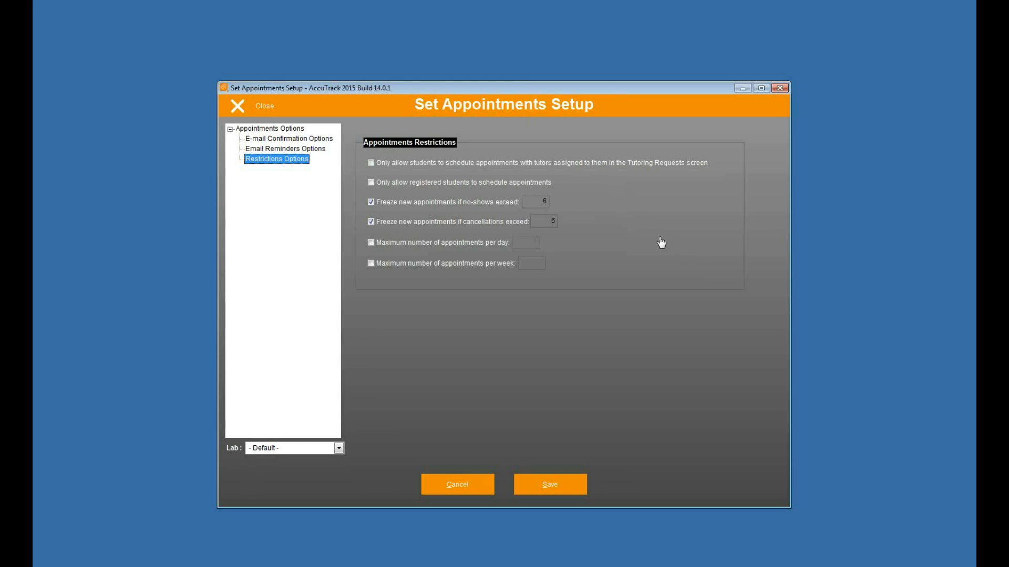
Allow only registered students to book and set the no-show freeze limit to 6
click(371, 182)
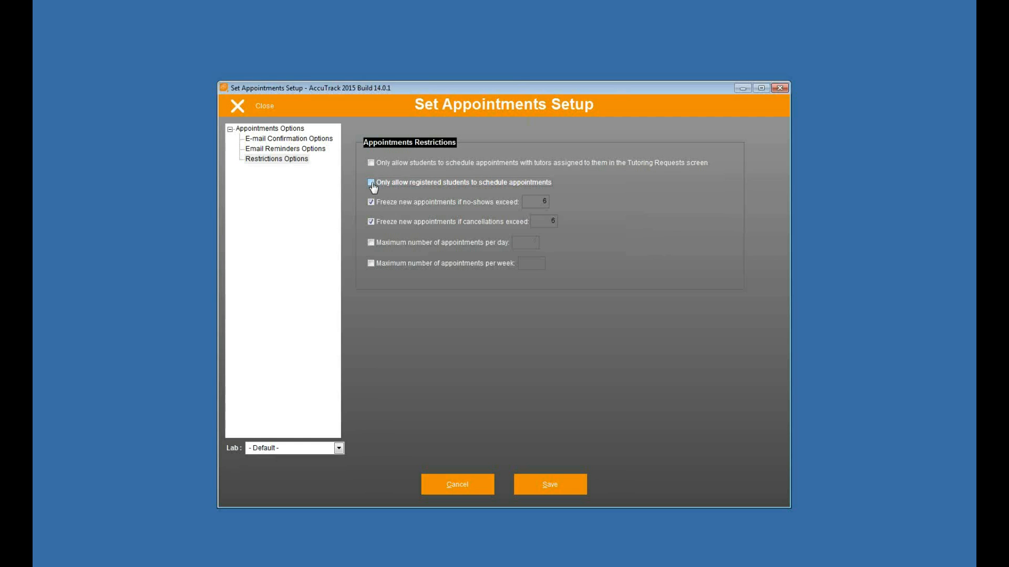
click(537, 203)
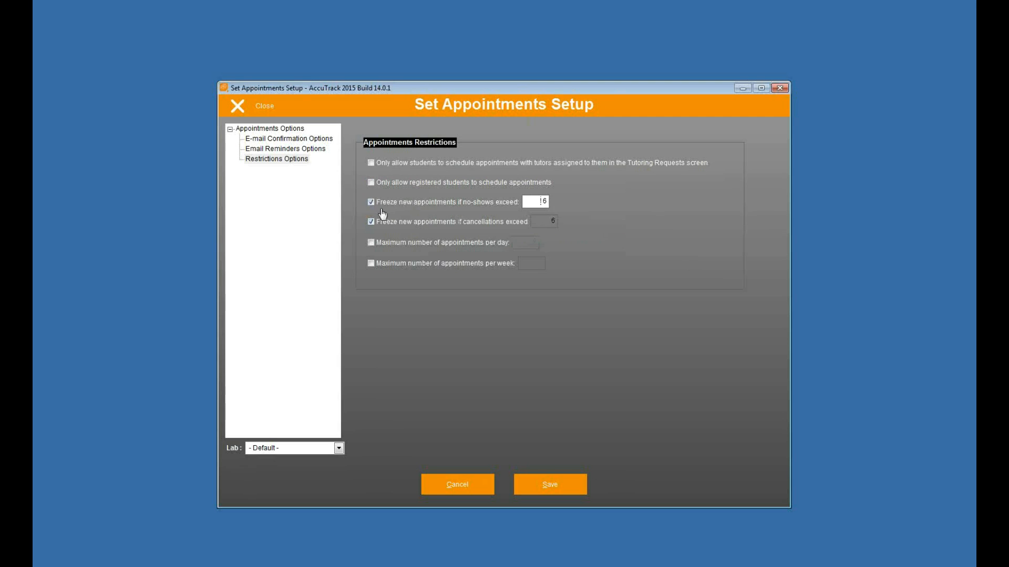
double_click(538, 200)
text(6)
click(549, 221)
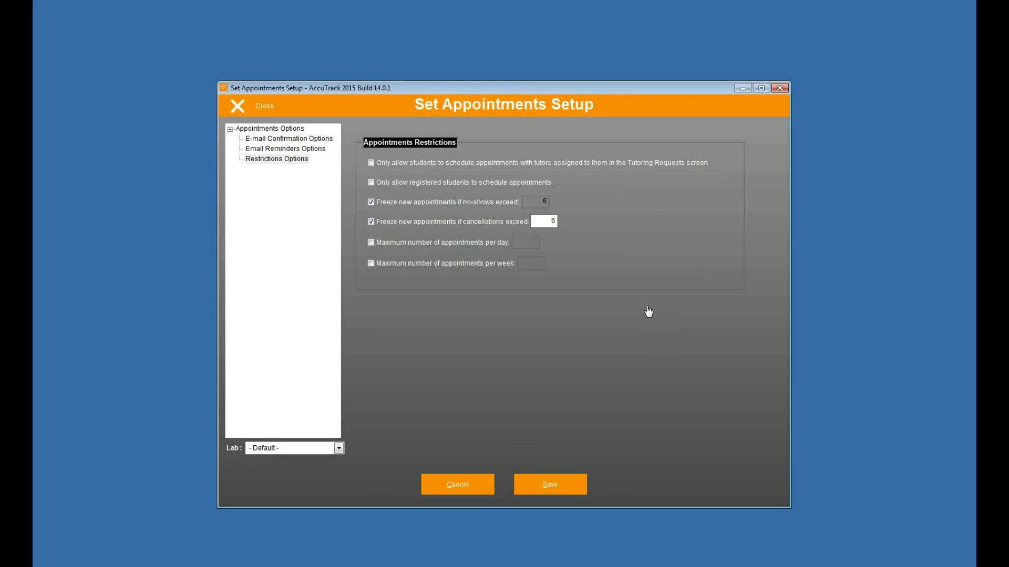
Leave the per-day and per-week appointment limits switched off
click(371, 243)
click(371, 263)
click(527, 243)
click(540, 263)
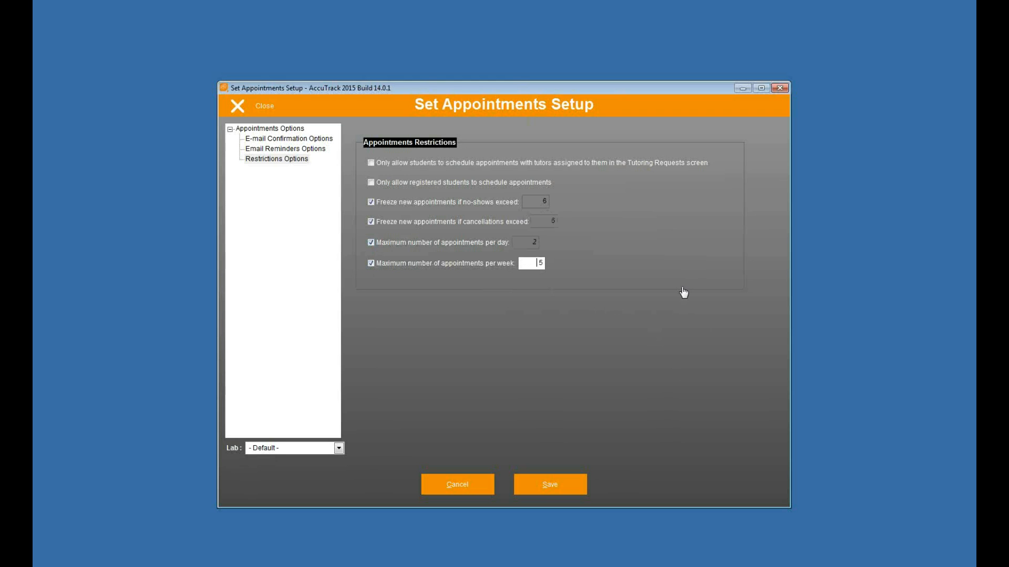
click(371, 243)
click(371, 263)
Close the appointments setup and open Communications Setup to check the sender e-mail address
click(259, 107)
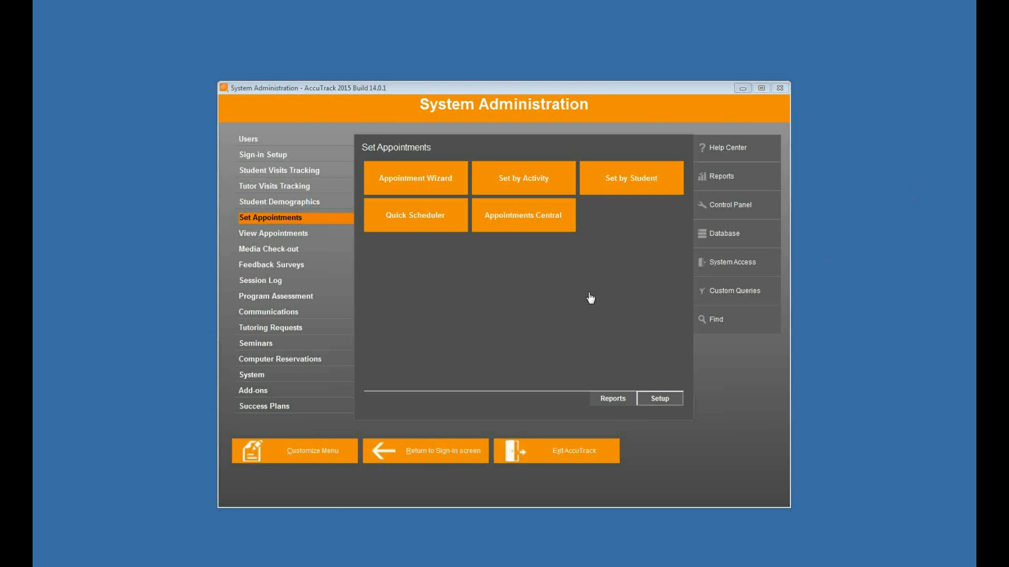
click(295, 316)
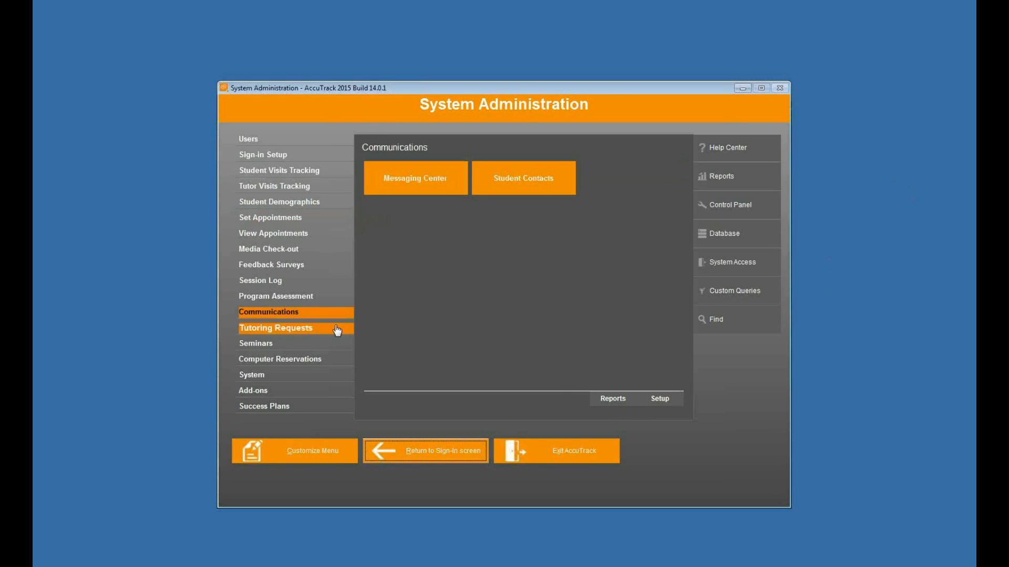
click(677, 403)
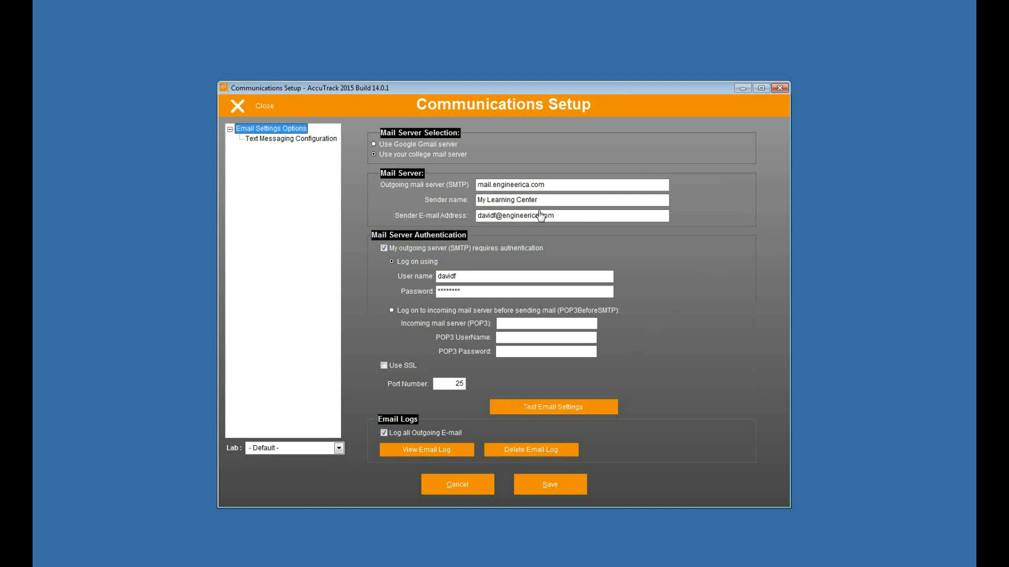
click(569, 215)
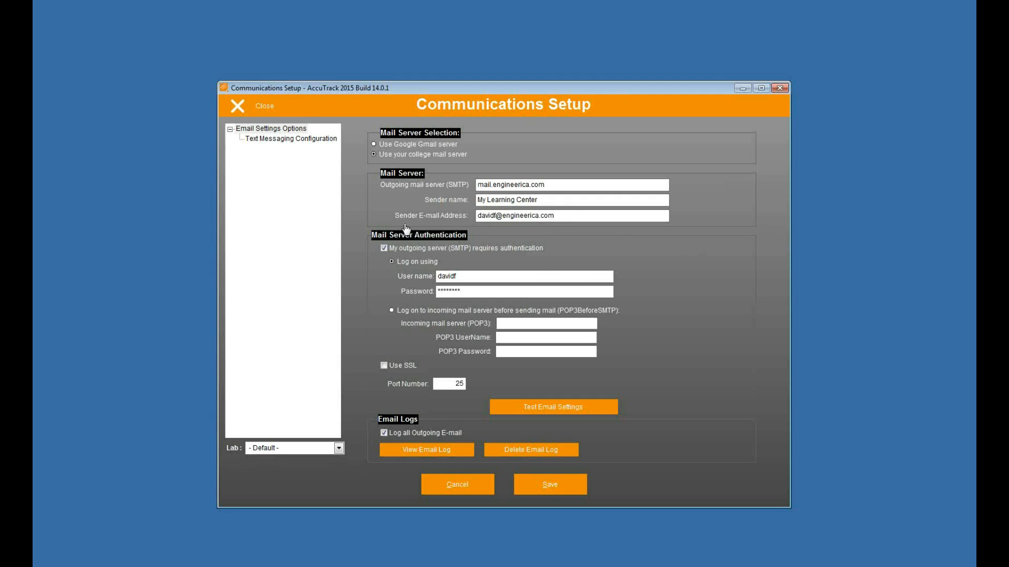
Select Nexmo instead of Skype for text messaging, save, and close Communications Setup
click(289, 142)
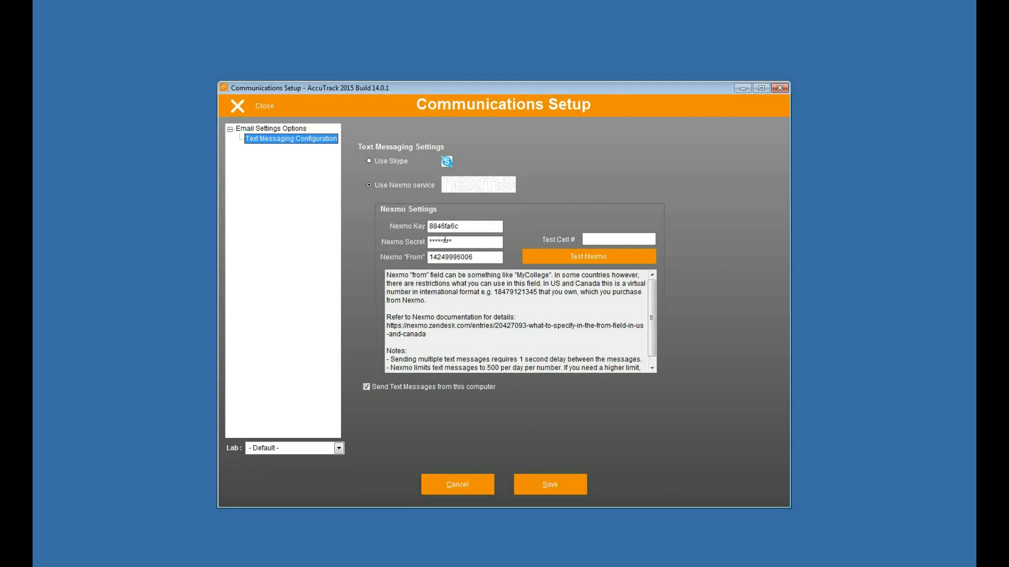
click(377, 163)
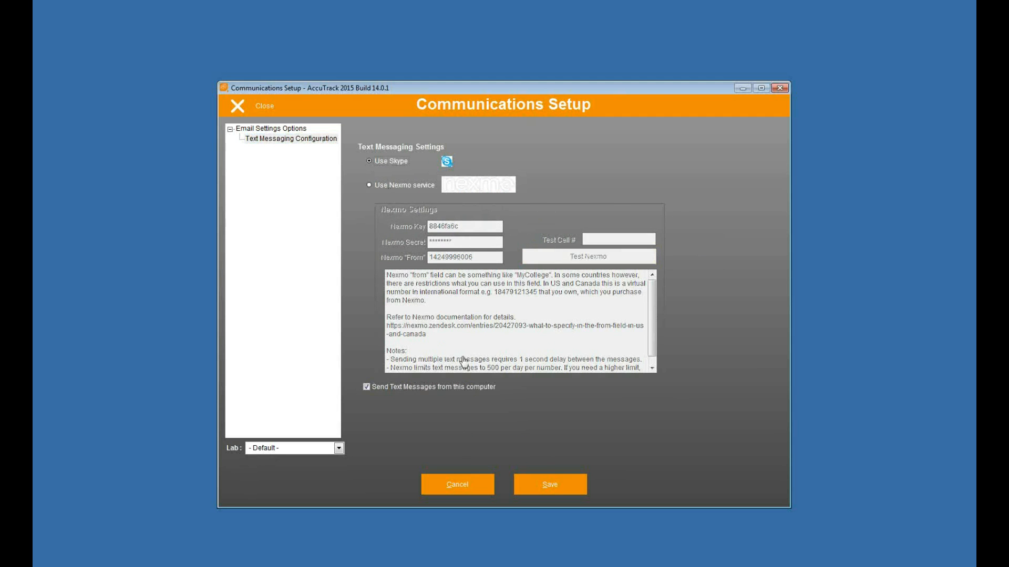
click(383, 185)
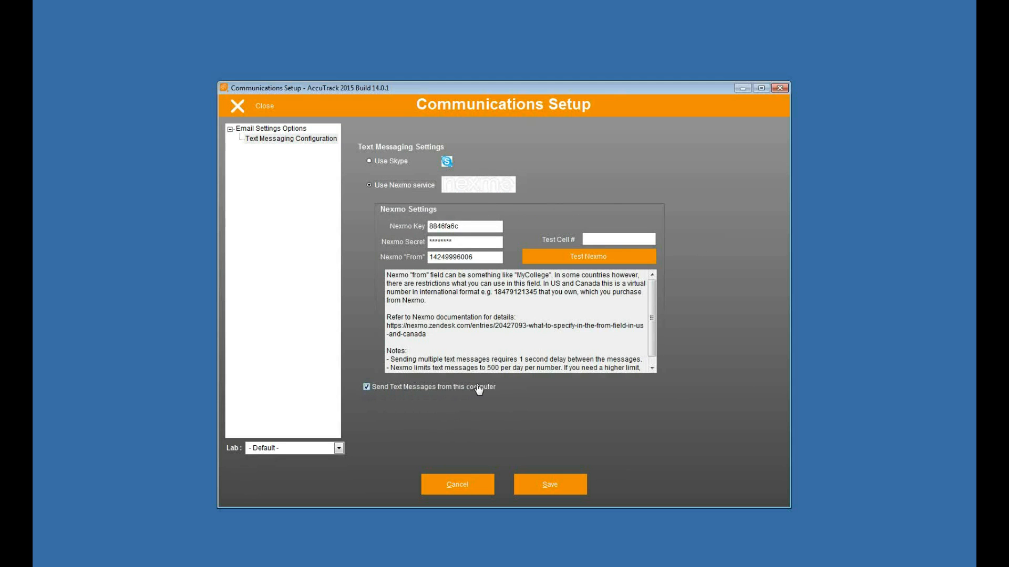
click(541, 480)
click(265, 108)
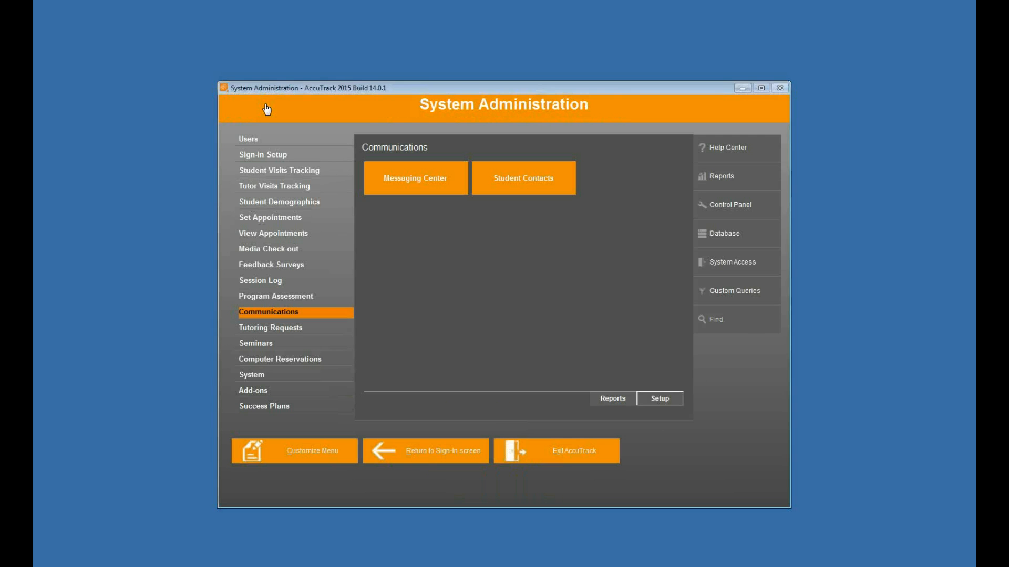
In Set Appointments setup, turn off text-message appointment reminders under Email Reminders Options and save
click(270, 218)
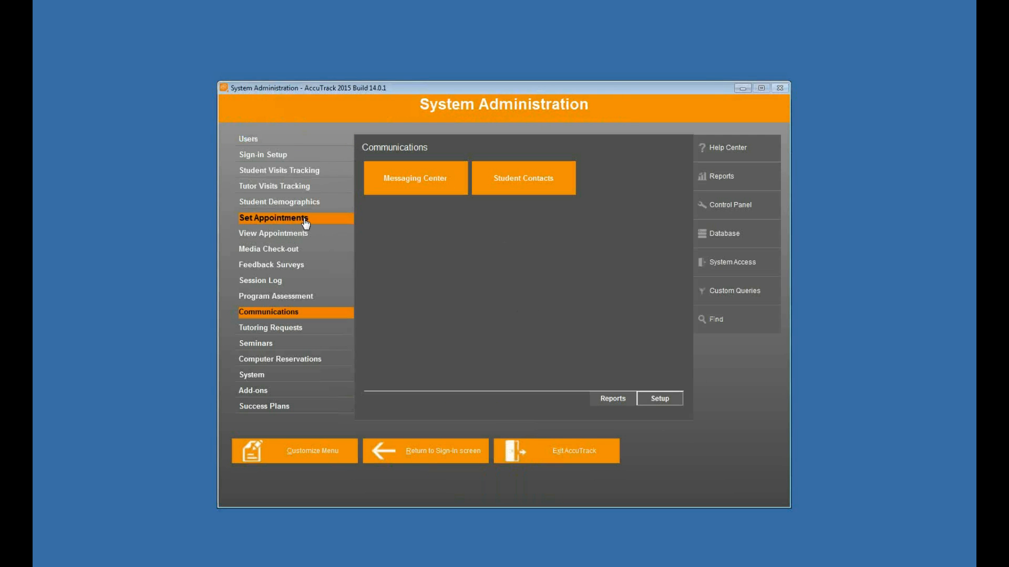
click(660, 399)
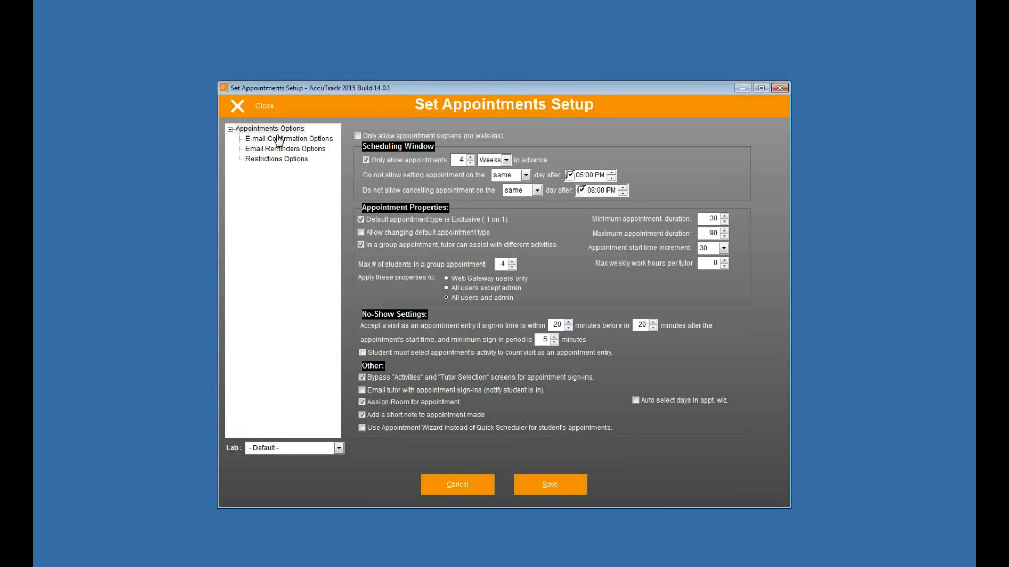
click(276, 139)
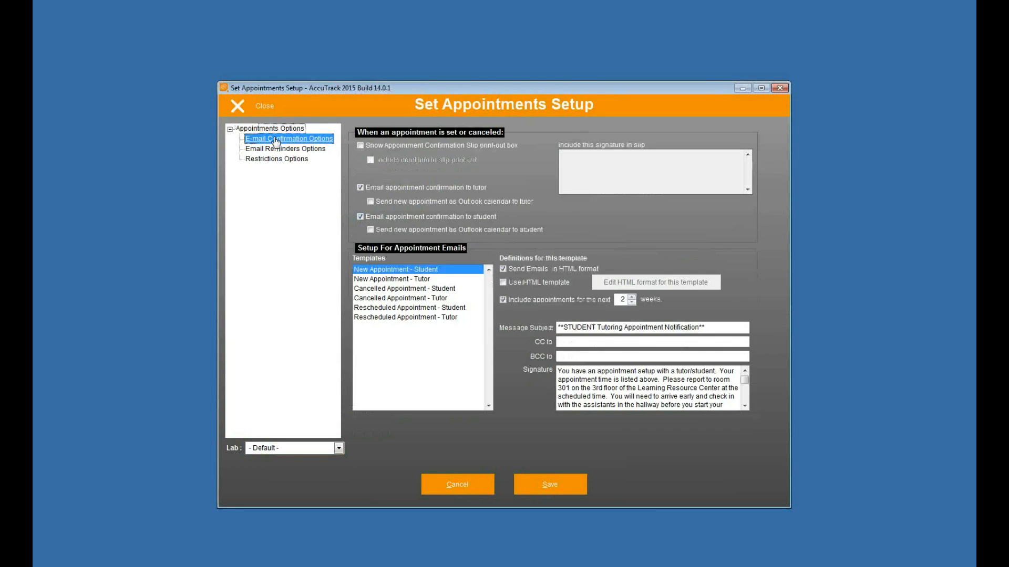
click(278, 151)
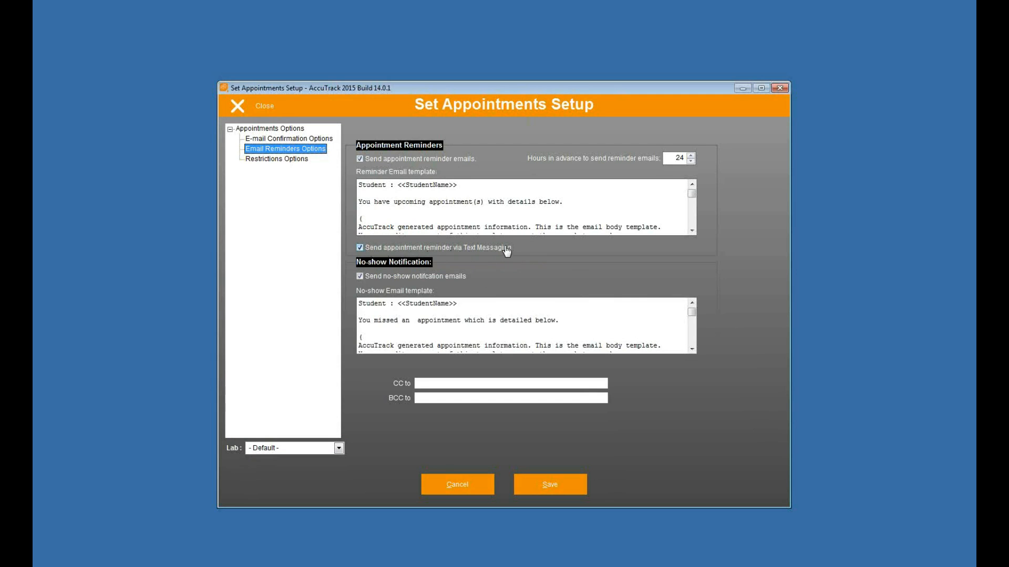
click(359, 248)
click(556, 484)
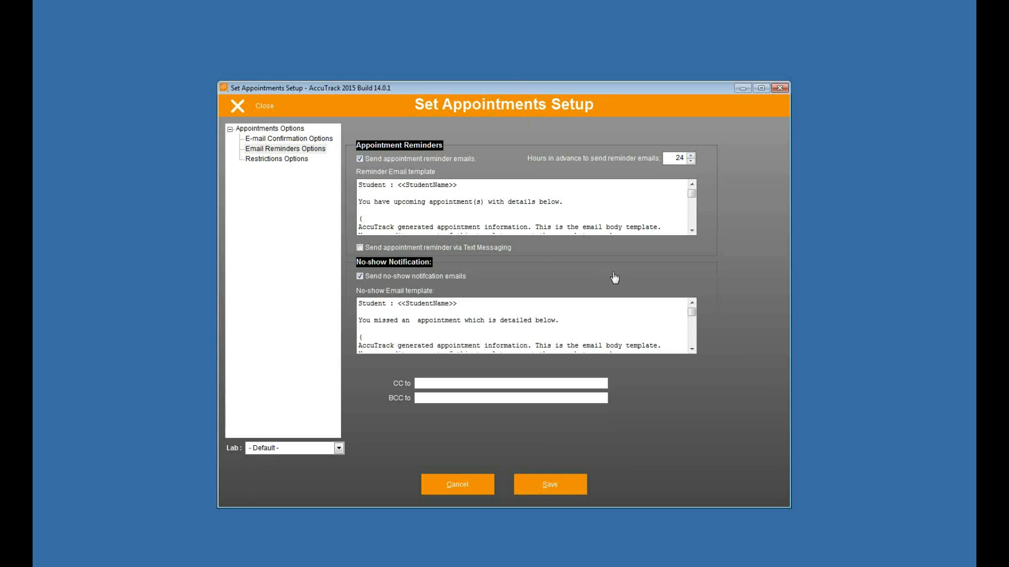
click(253, 107)
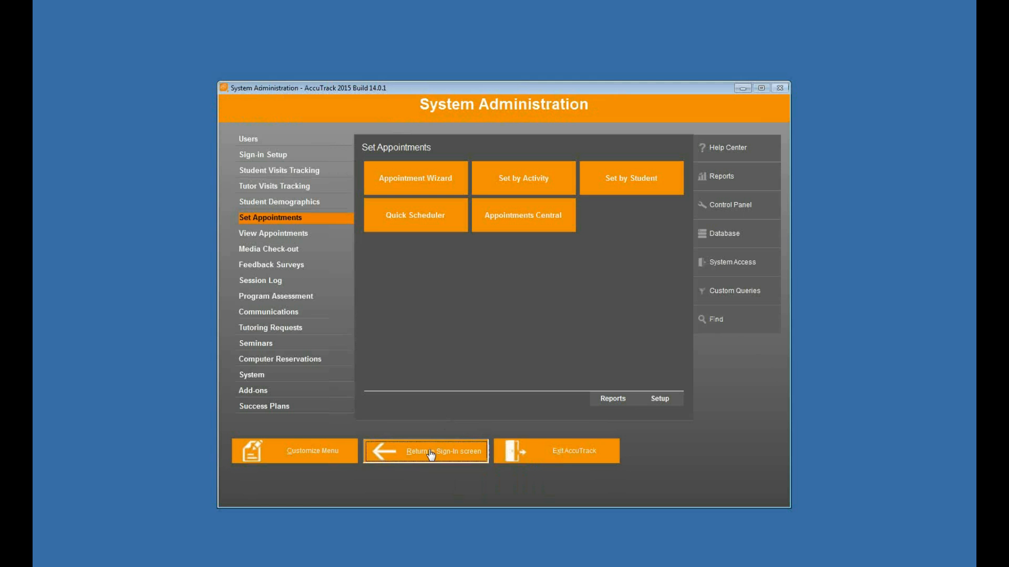
Return to the sign-in screen, sign in as admin and open the Sign-in Setup settings
click(430, 453)
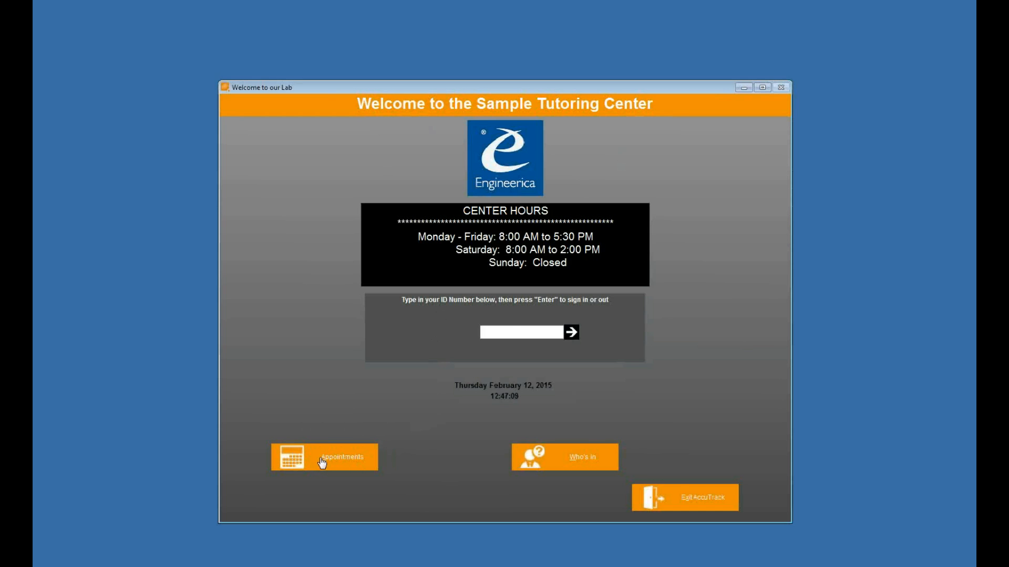
click(510, 335)
text(*********)
key(Return)
text(****)
key(Return)
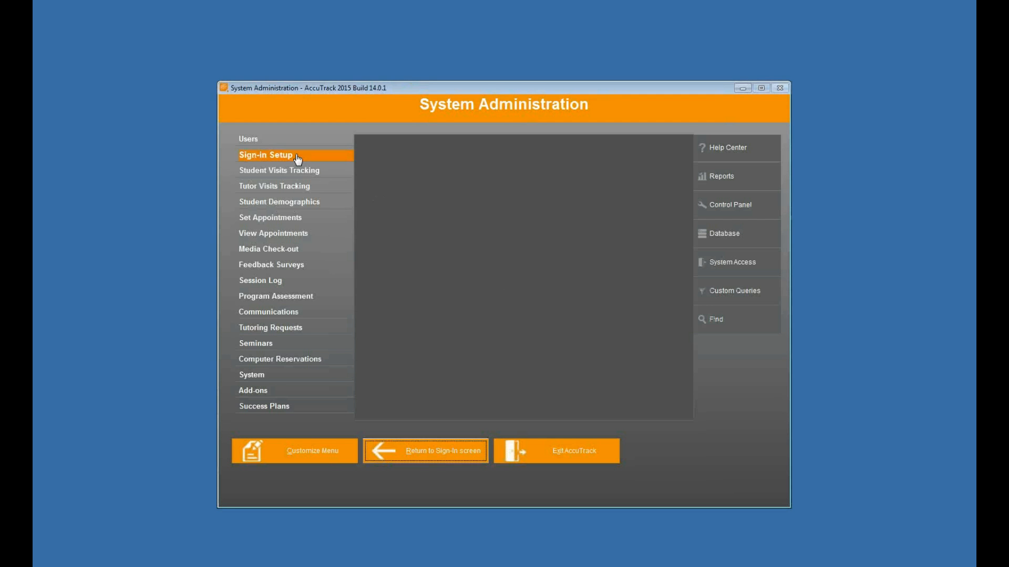
click(297, 157)
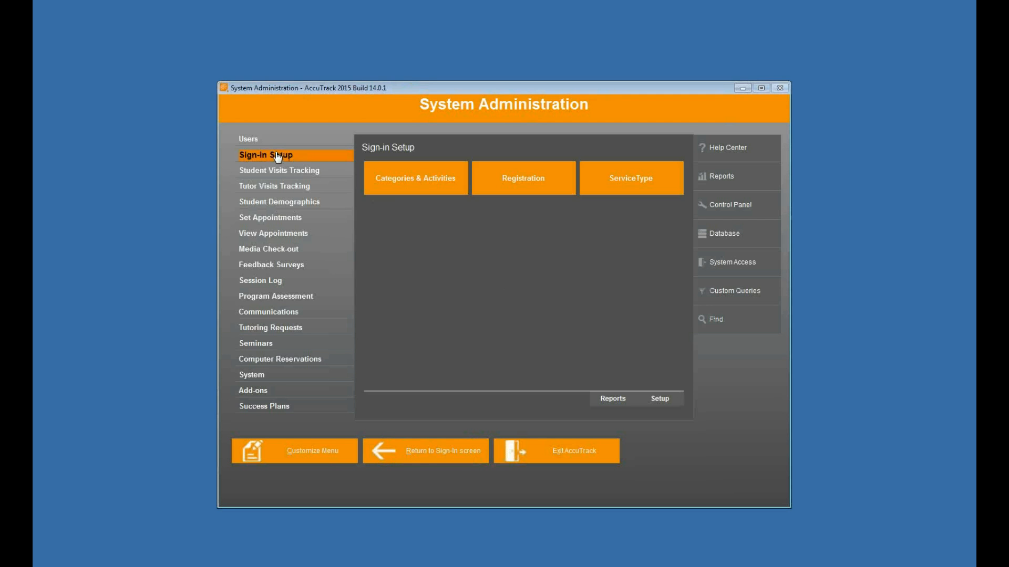
click(663, 400)
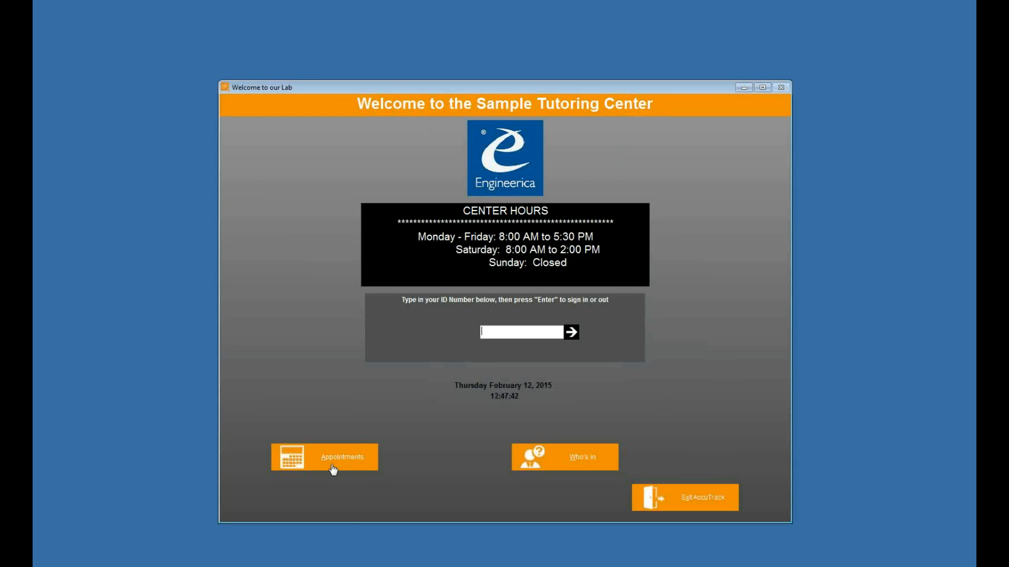
Start an appointment from the Welcome screen by entering the student ID
click(333, 469)
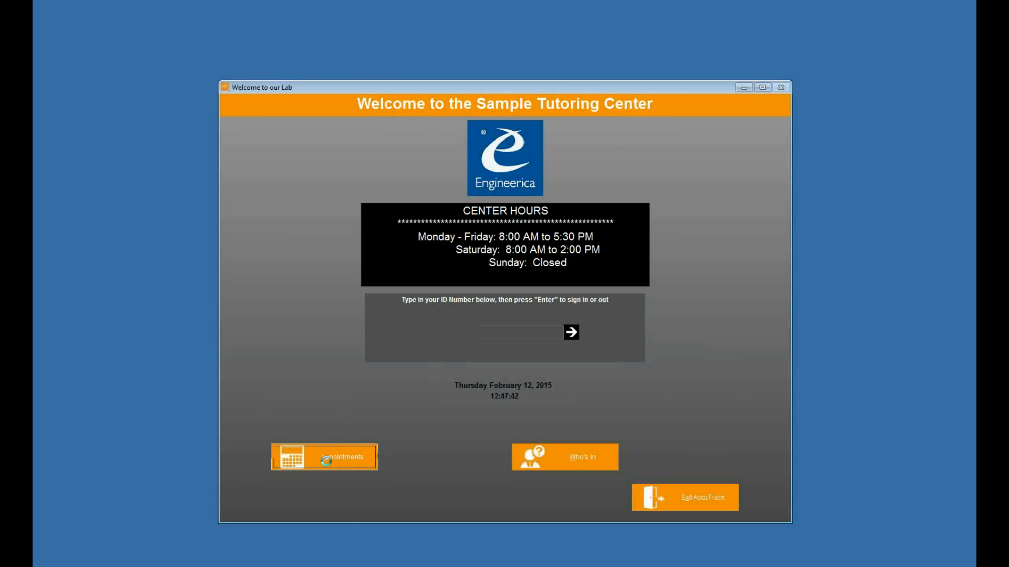
text(123456)
key(Return)
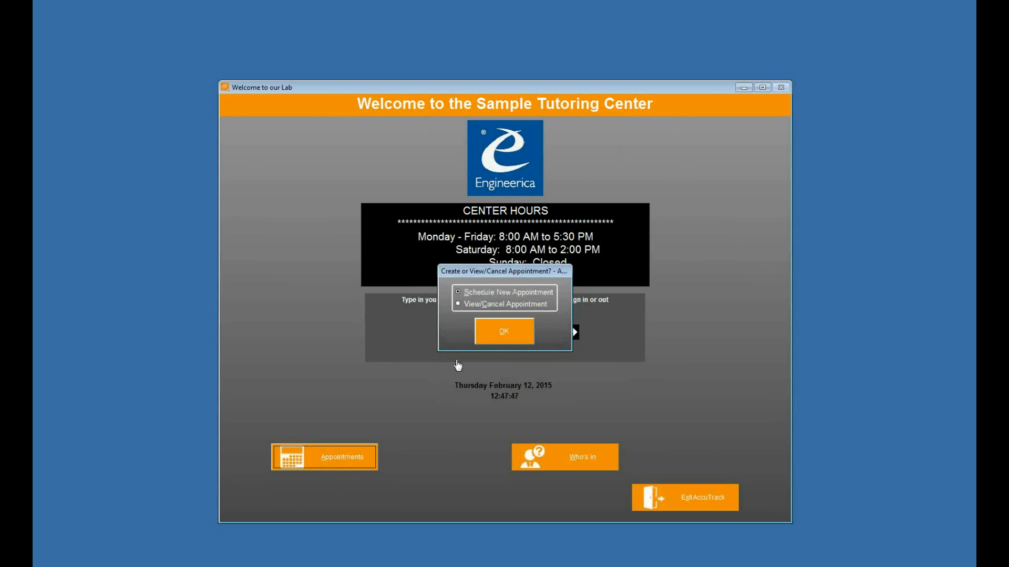
Choose to schedule a new appointment and select Health Services' Nutrition Workshop activity
click(503, 332)
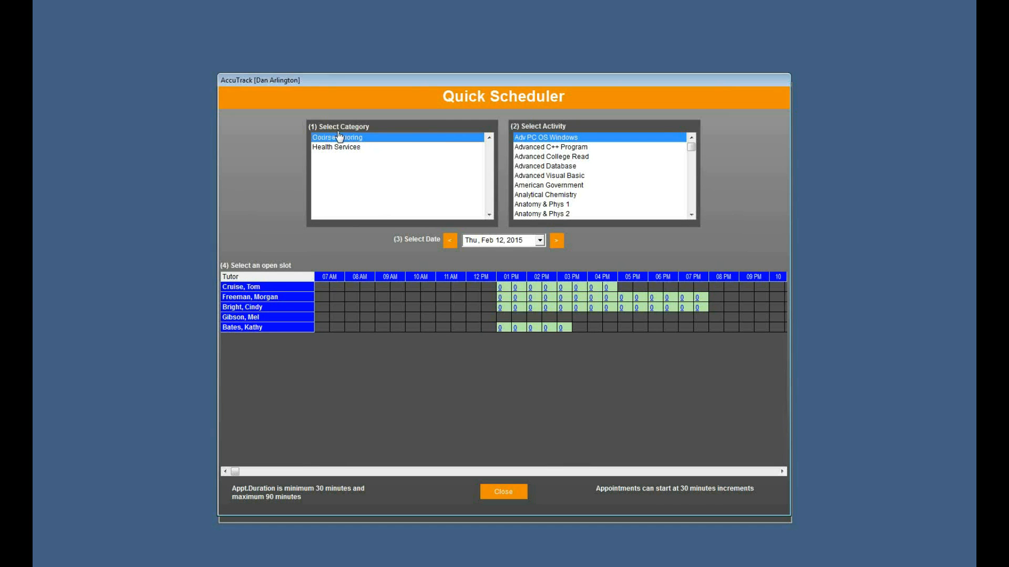
drag(691, 149, 692, 203)
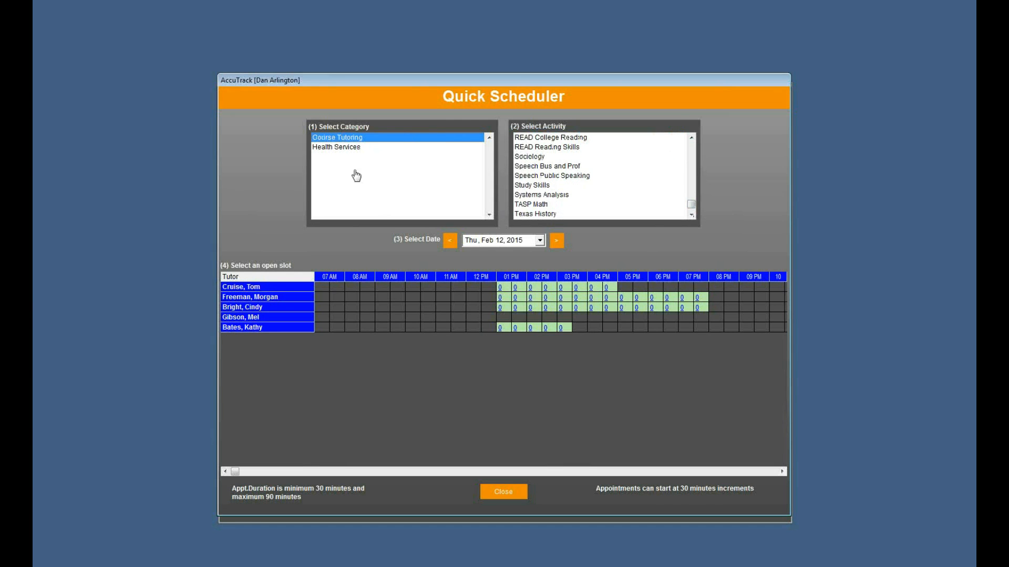
click(340, 149)
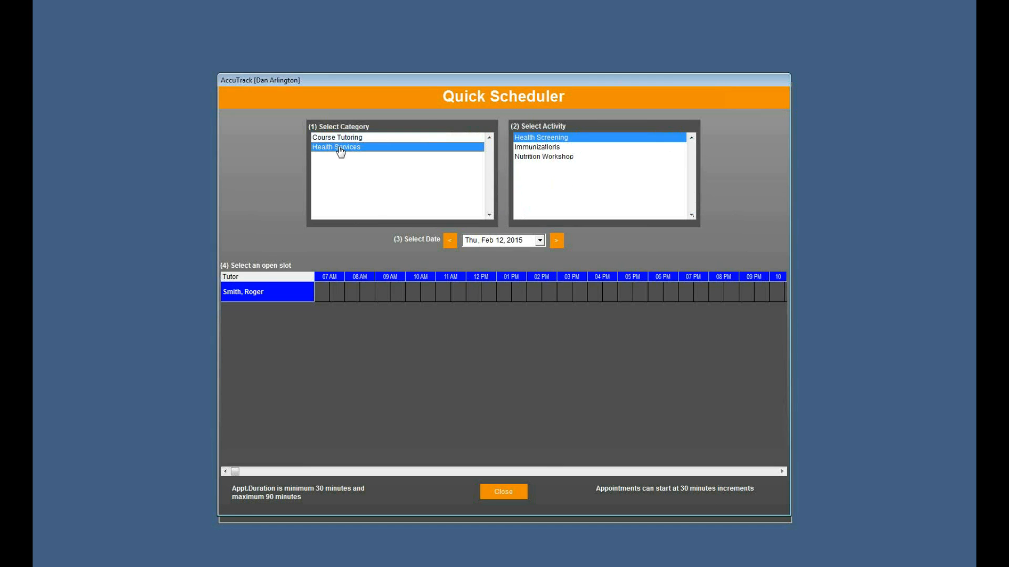
click(549, 148)
click(550, 157)
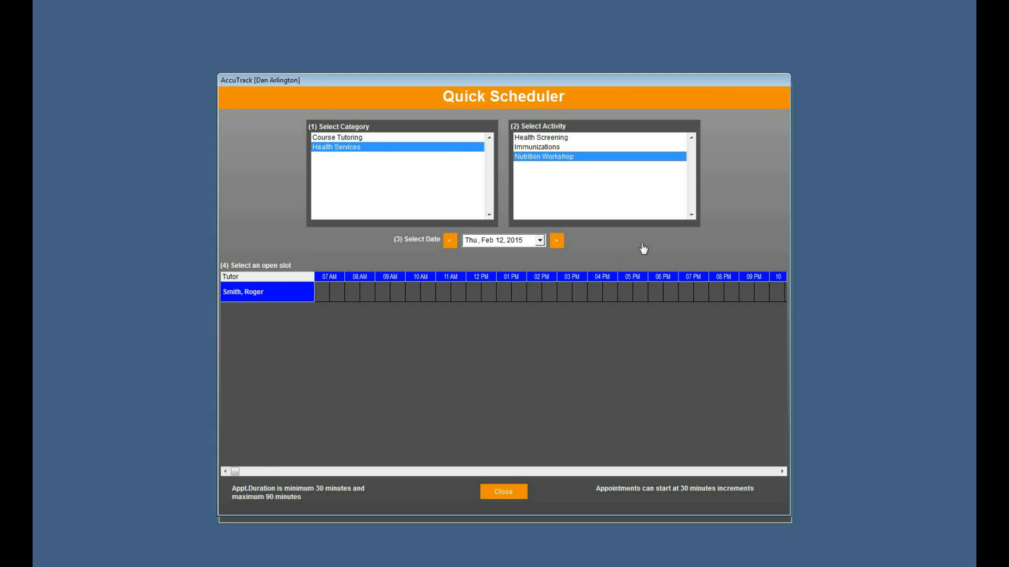
Switch the Quick Scheduler date to Thursday, February 19, 2015
click(557, 242)
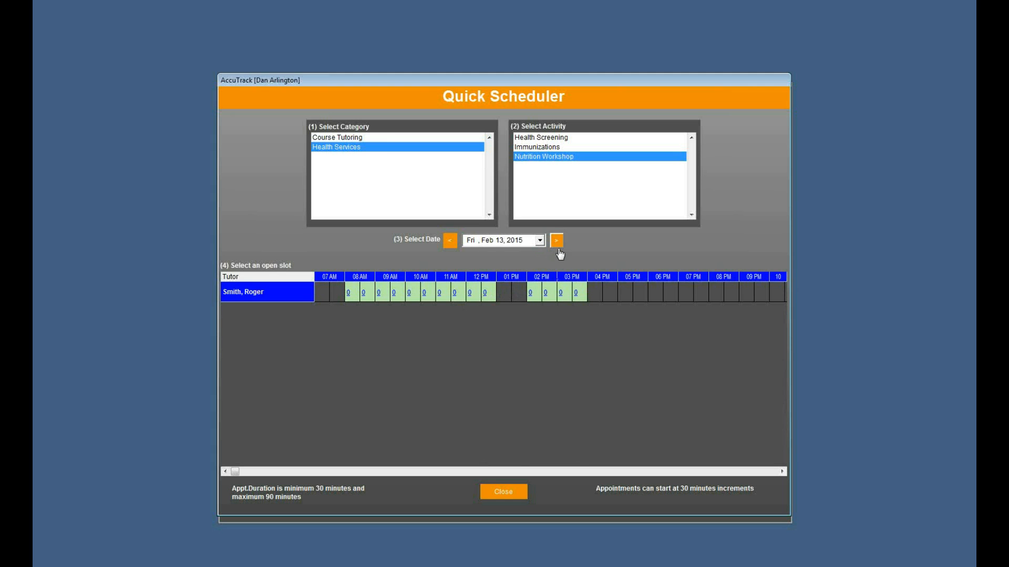
click(540, 240)
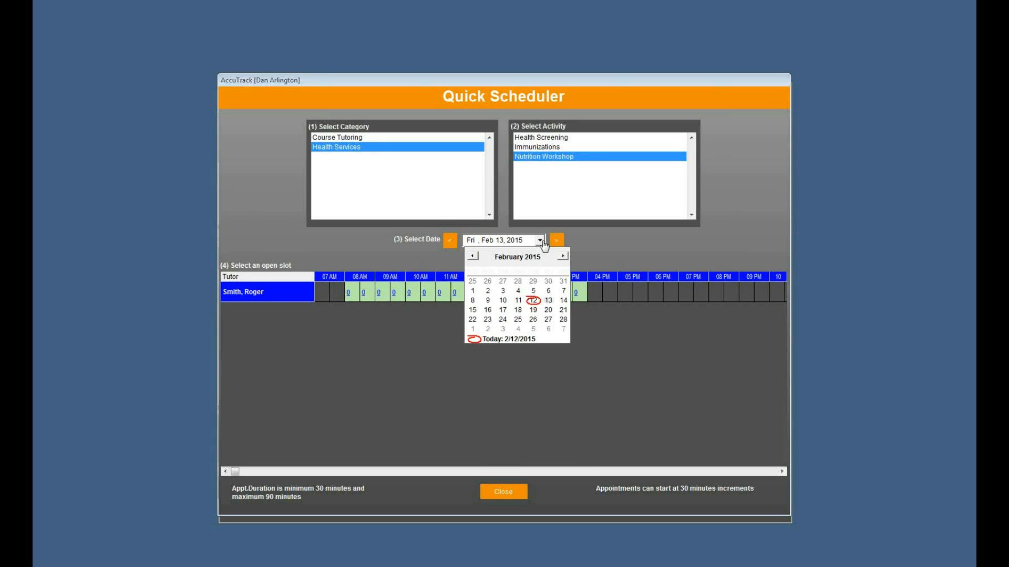
click(488, 311)
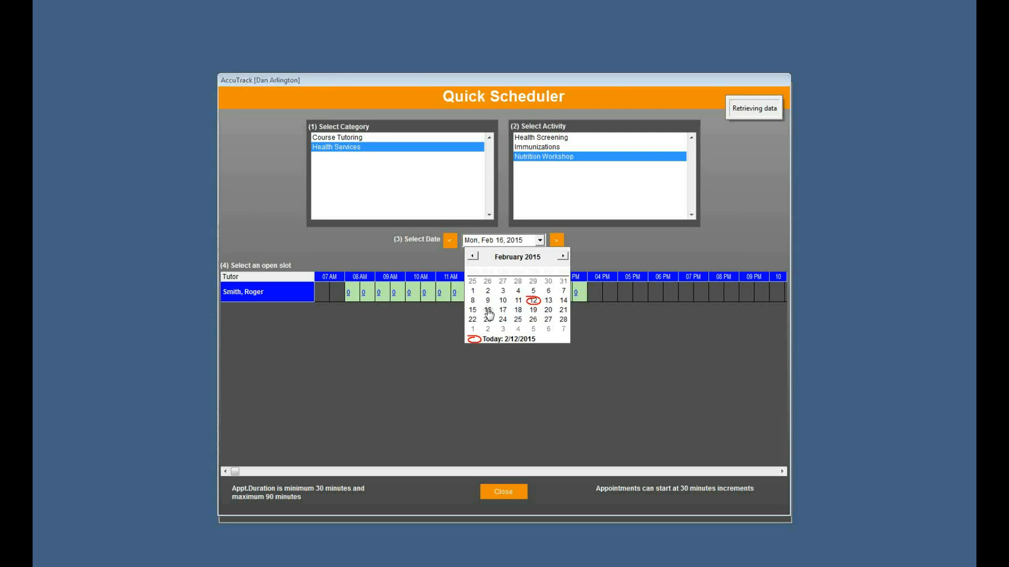
click(539, 241)
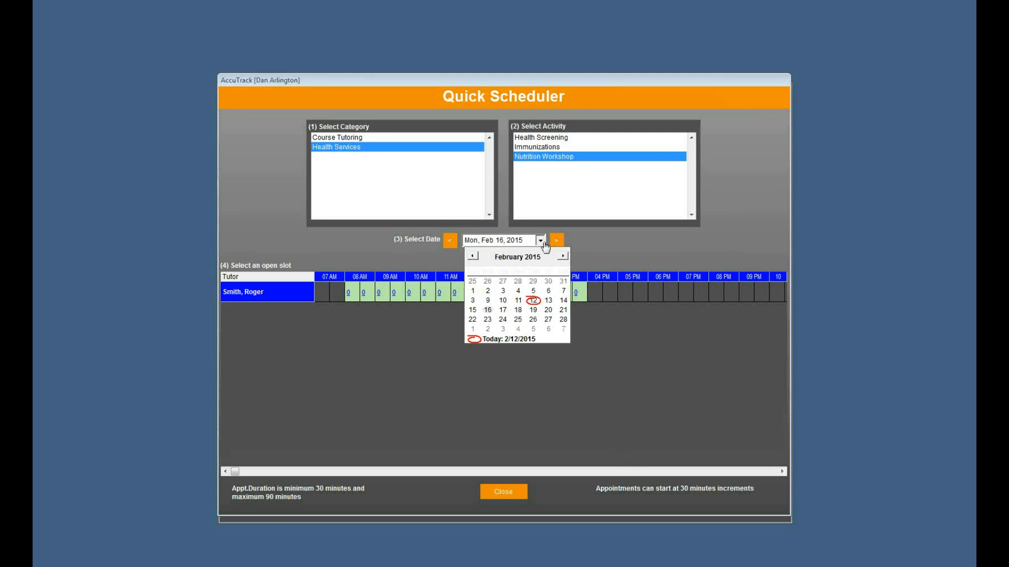
click(535, 311)
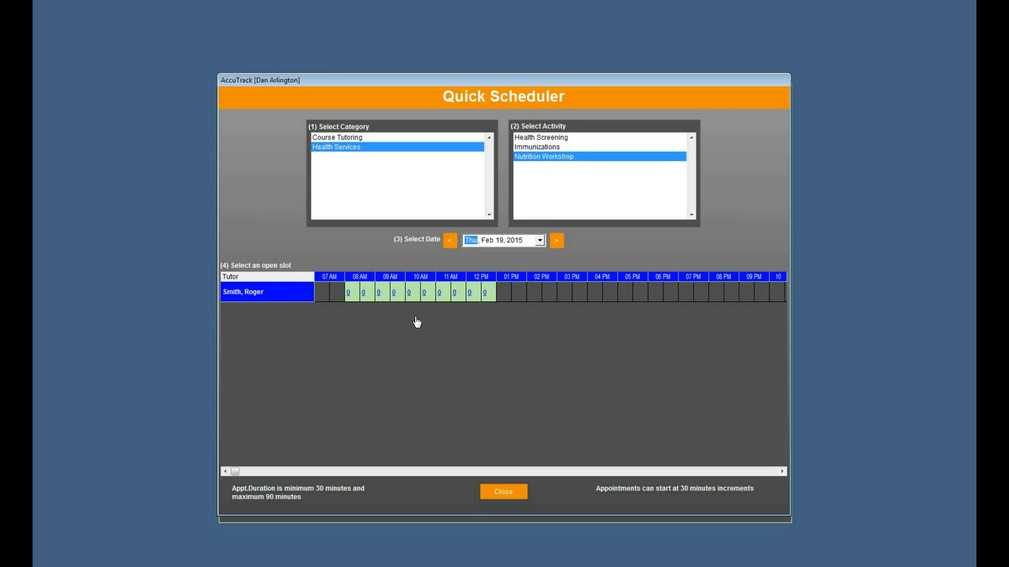
Book the 30-minute 10 AM slot on Feb 19 with note 'thankyou', then close the Quick Scheduler
click(409, 294)
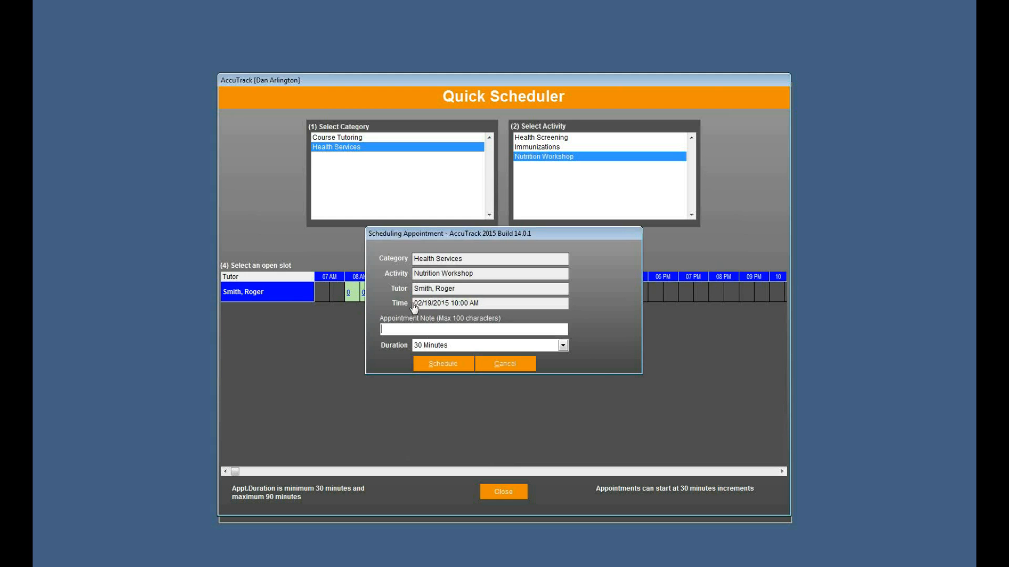
text(thankyou)
click(556, 347)
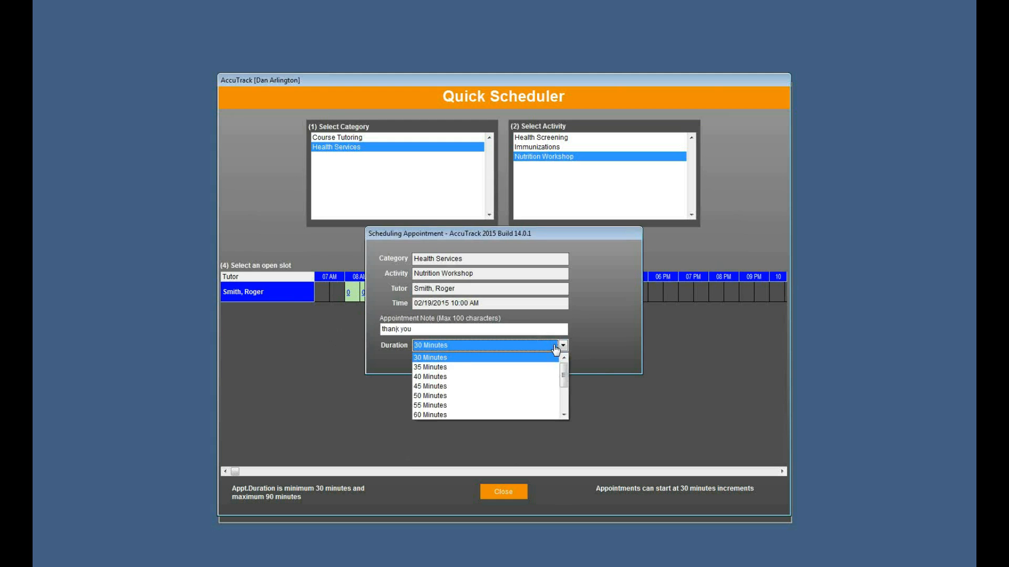
click(565, 411)
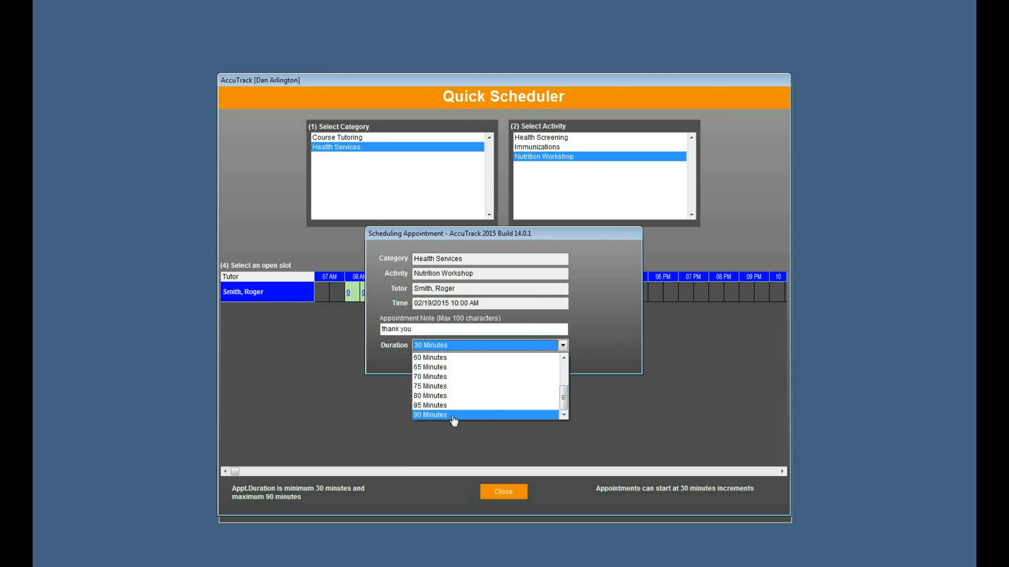
click(564, 364)
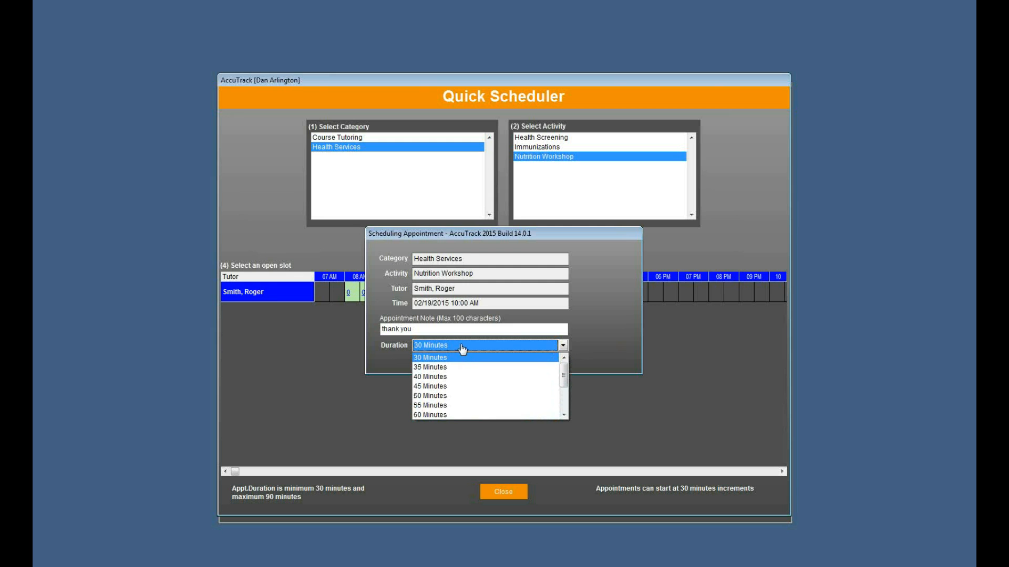
click(462, 360)
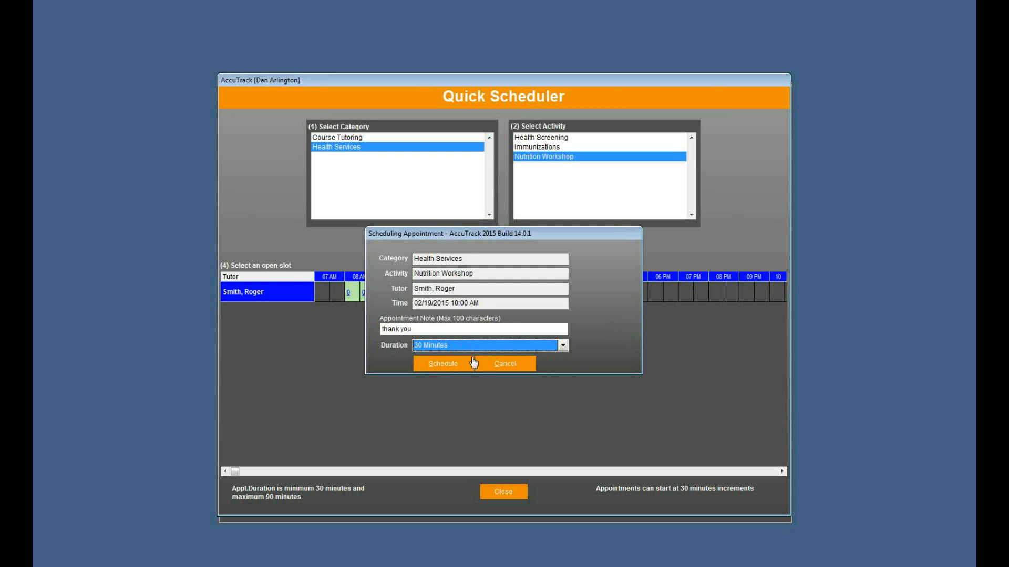
click(450, 364)
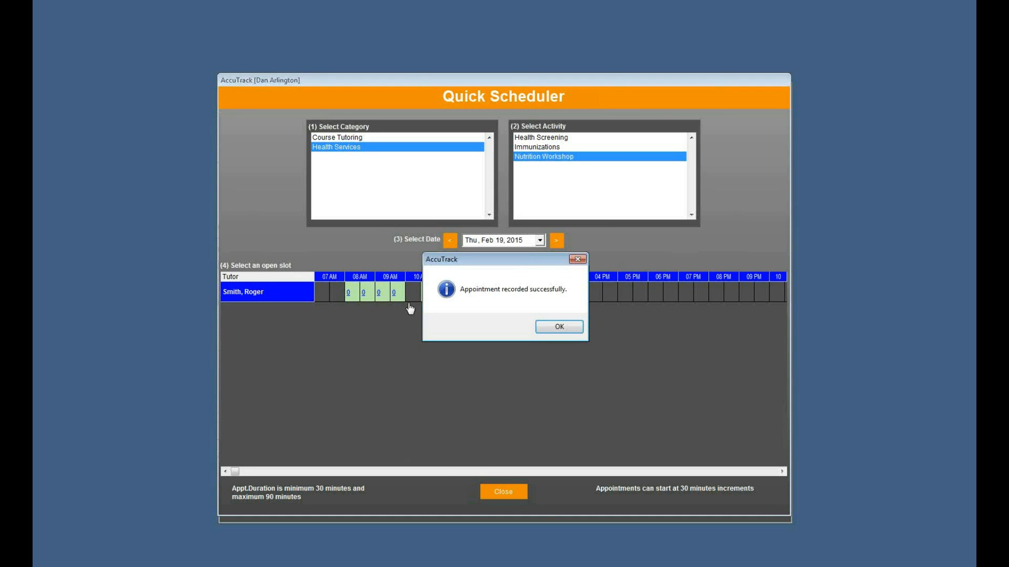
click(565, 331)
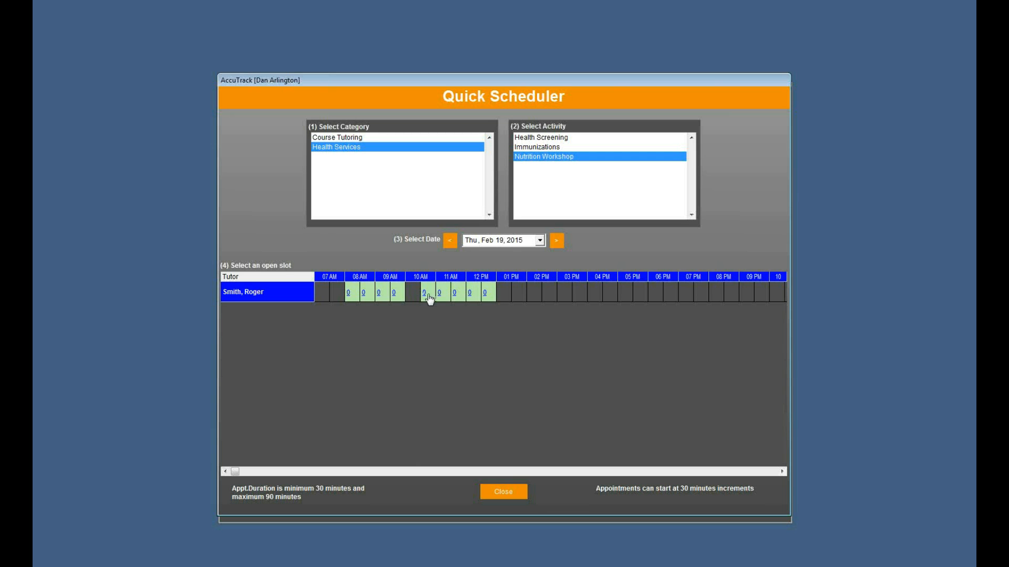
click(503, 492)
click(505, 335)
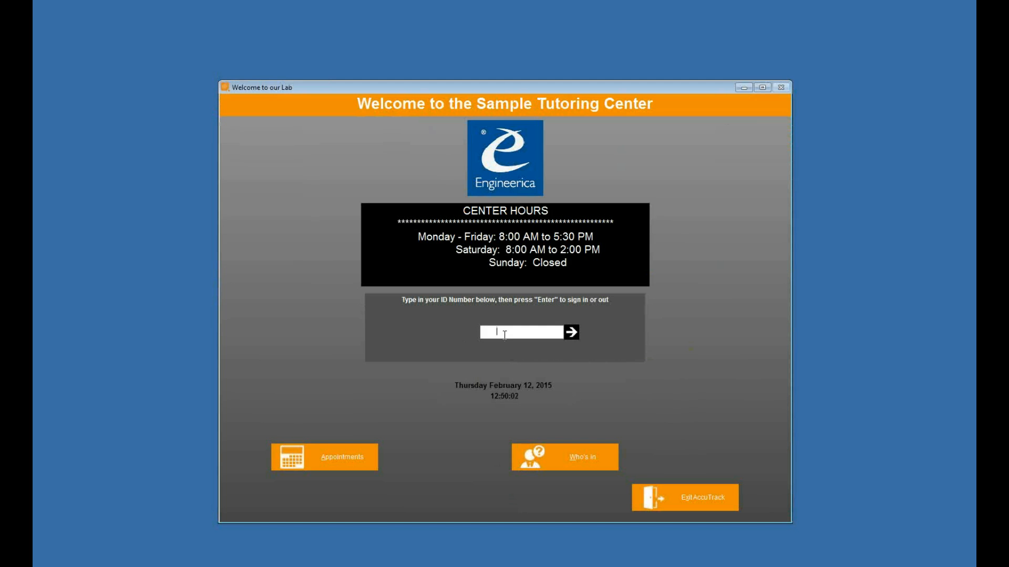
Sign in as admin and enable 'Use Appointment Wizard instead of Quick Scheduler' in Set Appointments setup
text(**********)
key(Return)
text(**)
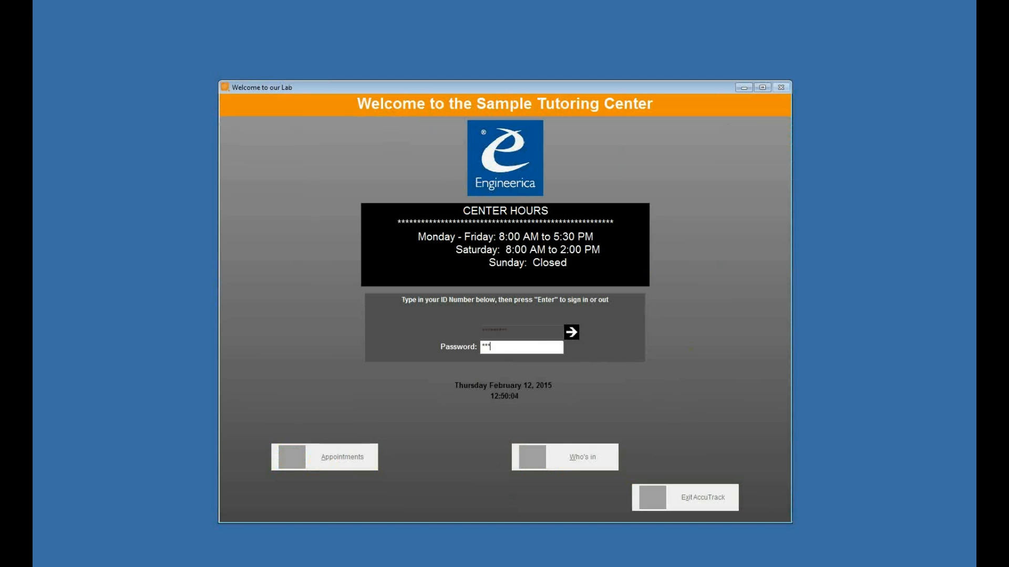
key(Return)
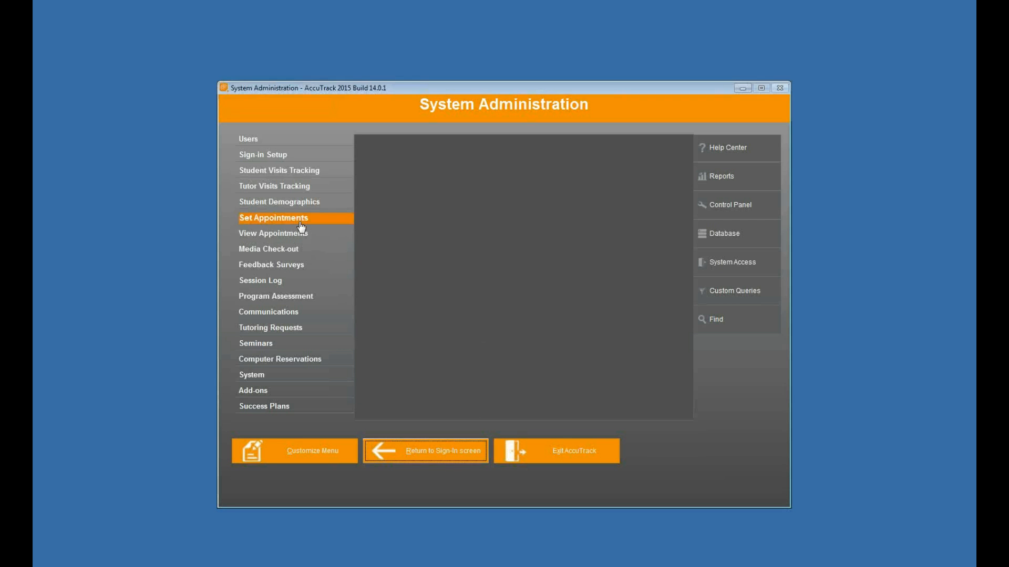
click(300, 219)
click(662, 403)
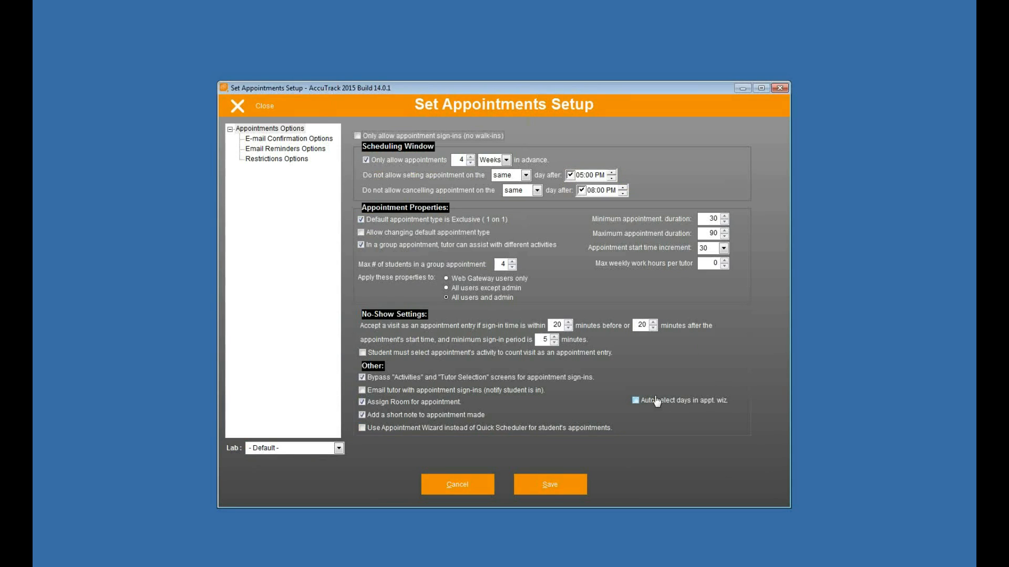
click(363, 428)
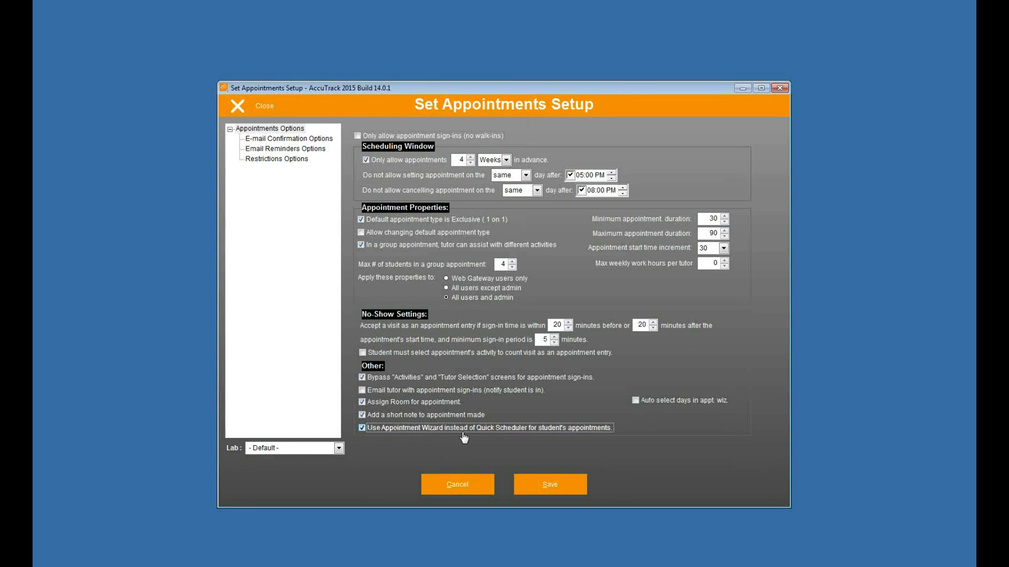
click(546, 484)
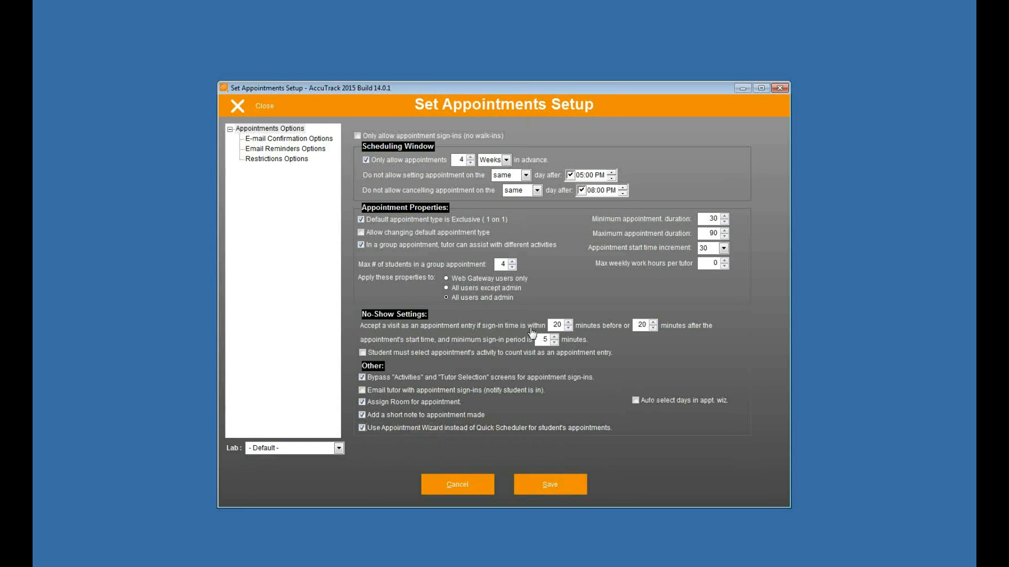
click(245, 110)
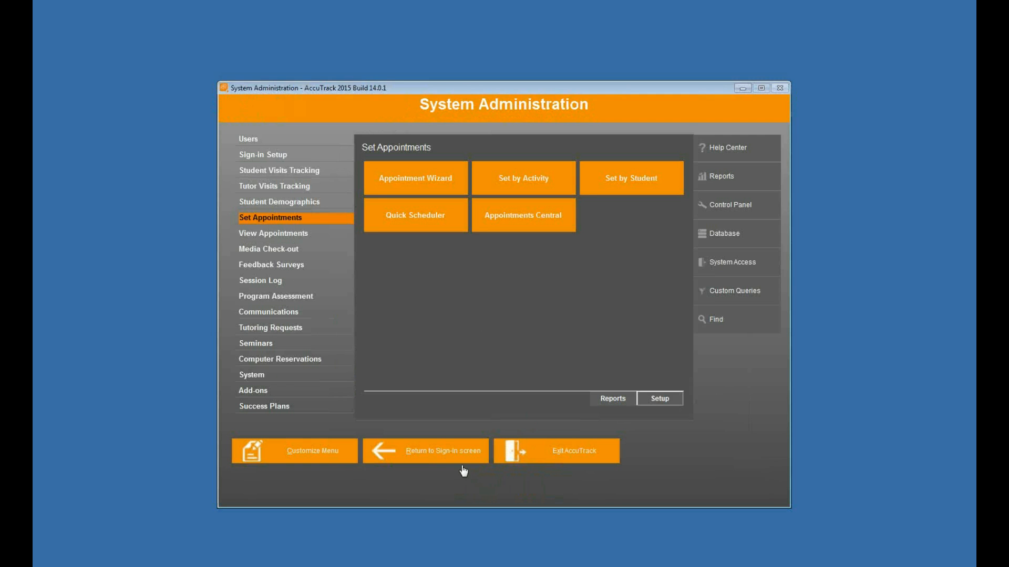
Back at the sign-in screen, start an appointment with the student ID and choose to schedule a new one
click(446, 457)
click(353, 453)
text(111111111)
key(Return)
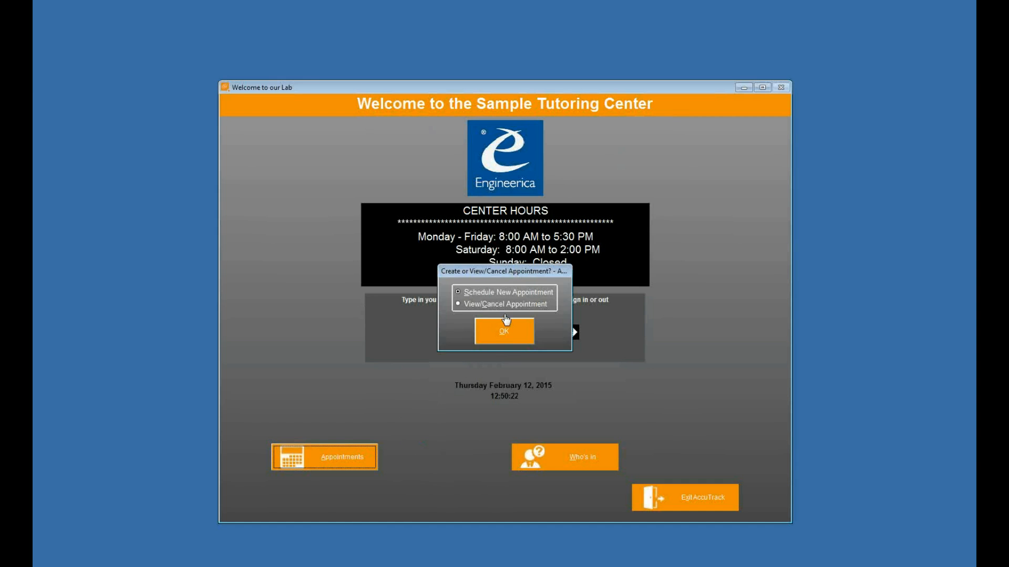
click(458, 304)
In the Appointment Wizard, select Health Services, Nutrition Workshop and the single tutor, then go to available times
click(497, 335)
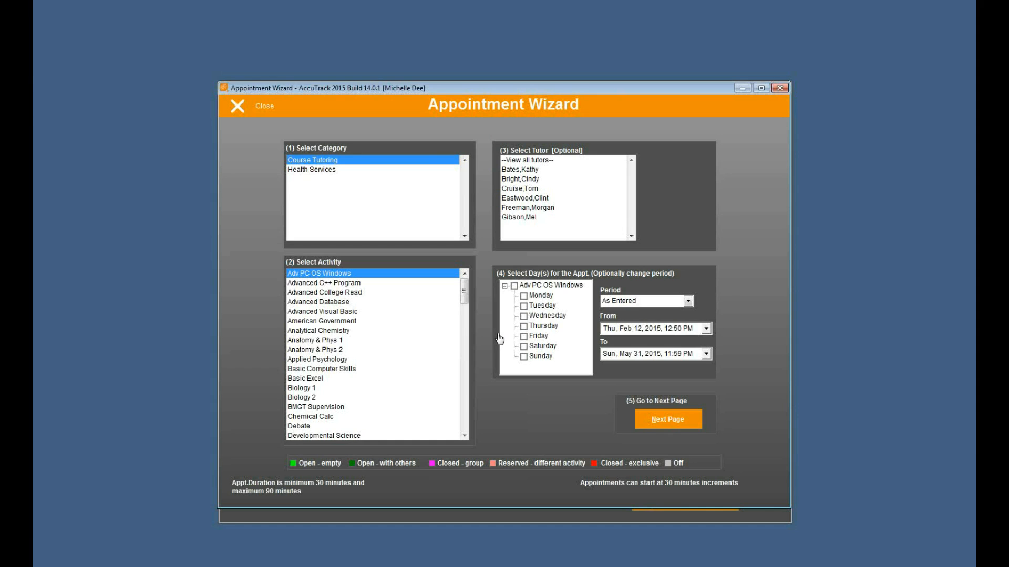
click(329, 169)
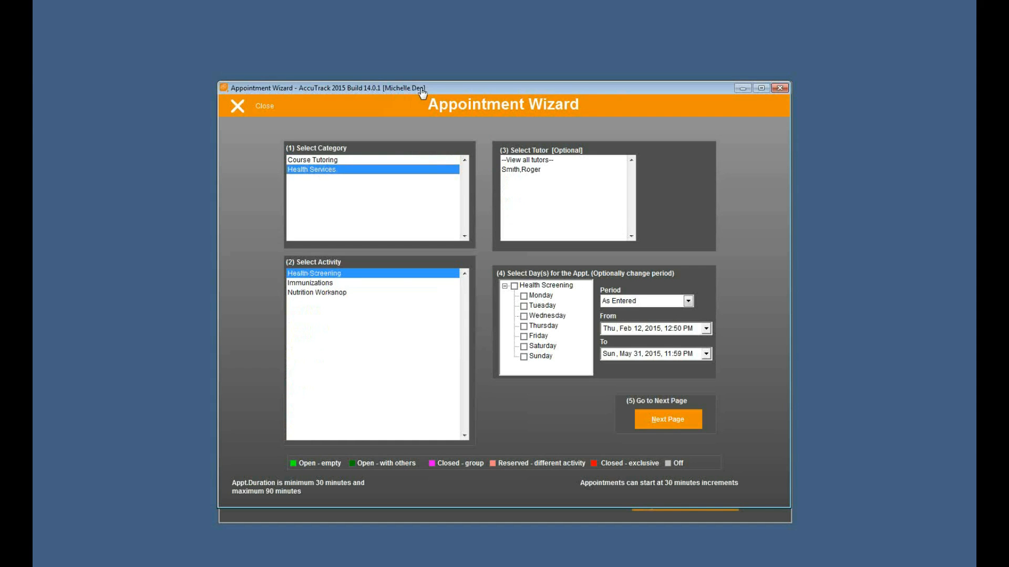
click(317, 293)
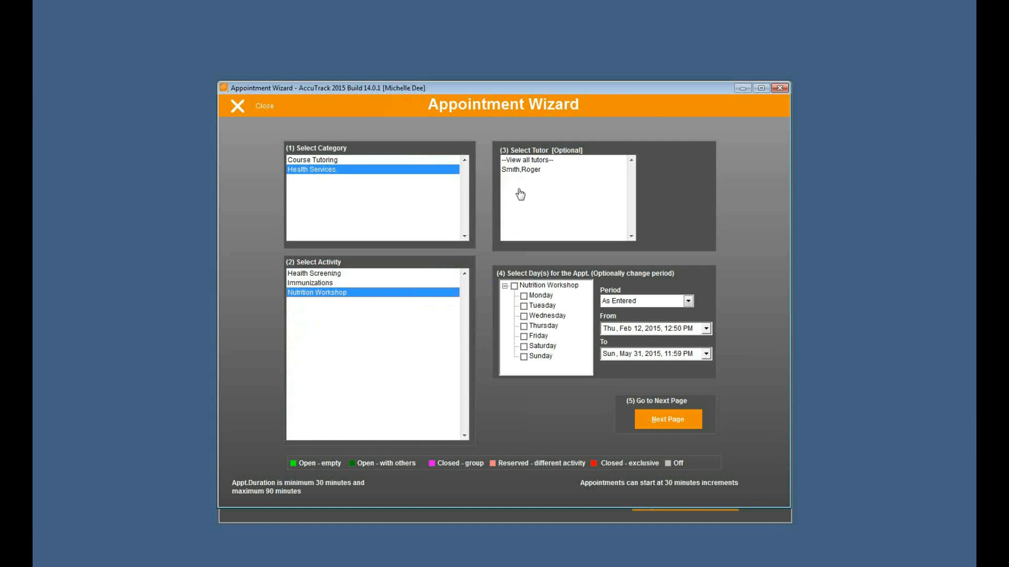
click(513, 171)
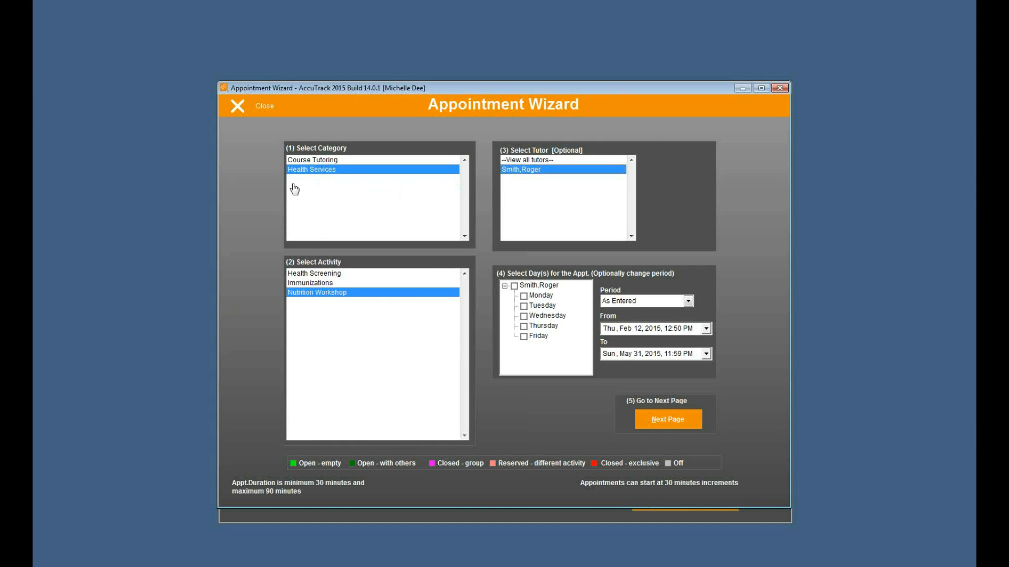
click(298, 283)
click(300, 274)
click(302, 292)
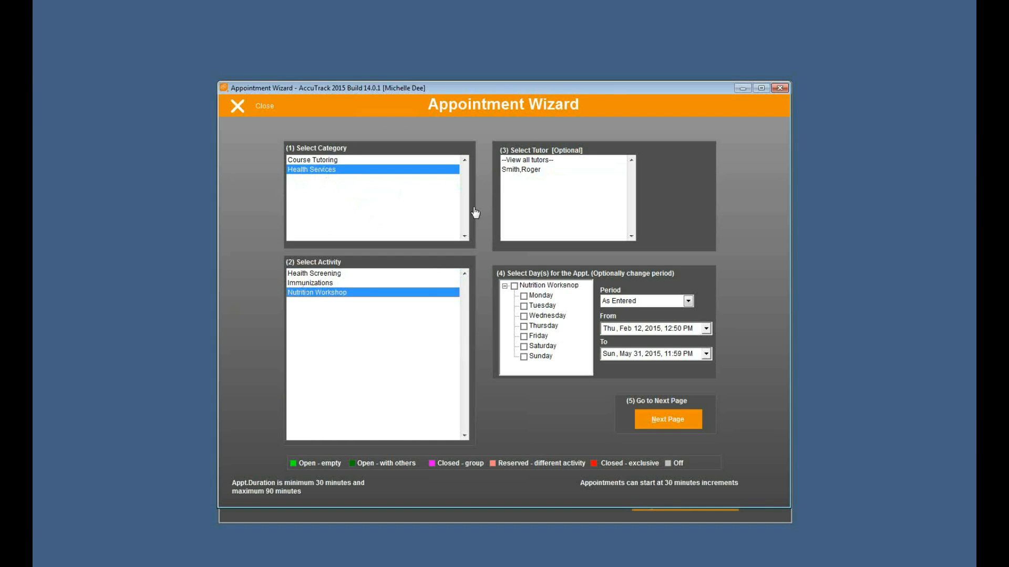
click(514, 171)
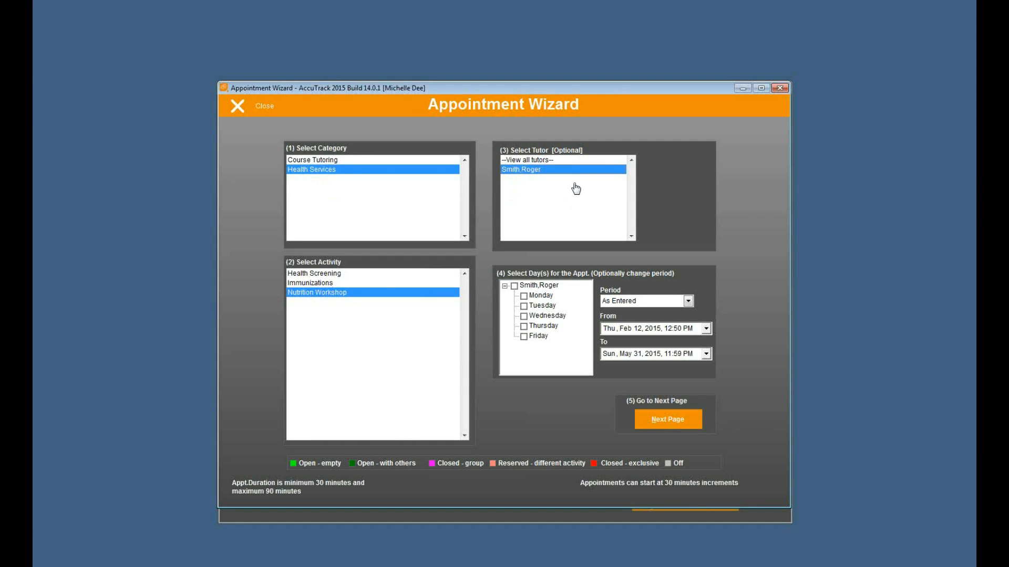
click(532, 162)
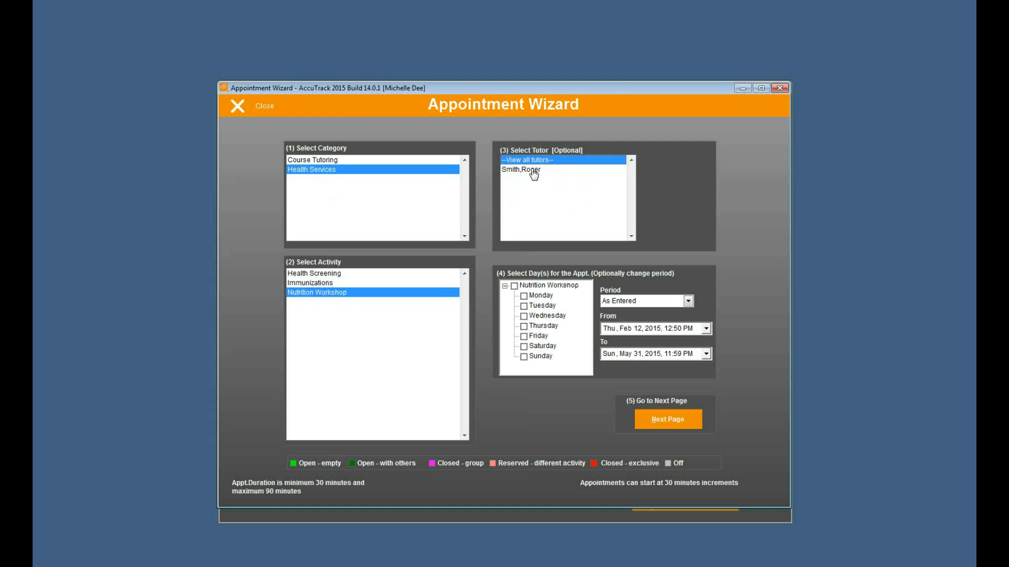
click(534, 171)
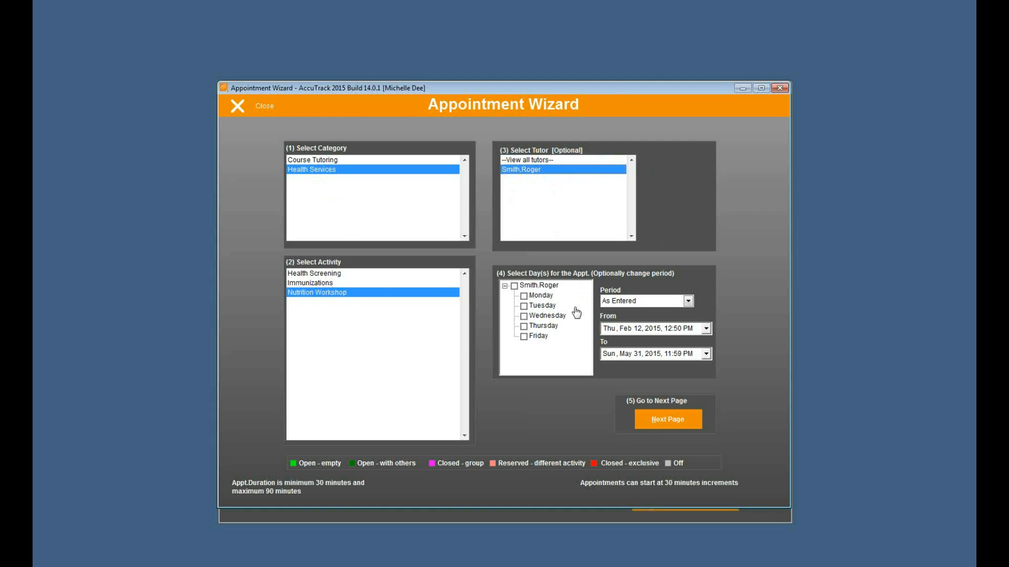
click(538, 286)
click(666, 420)
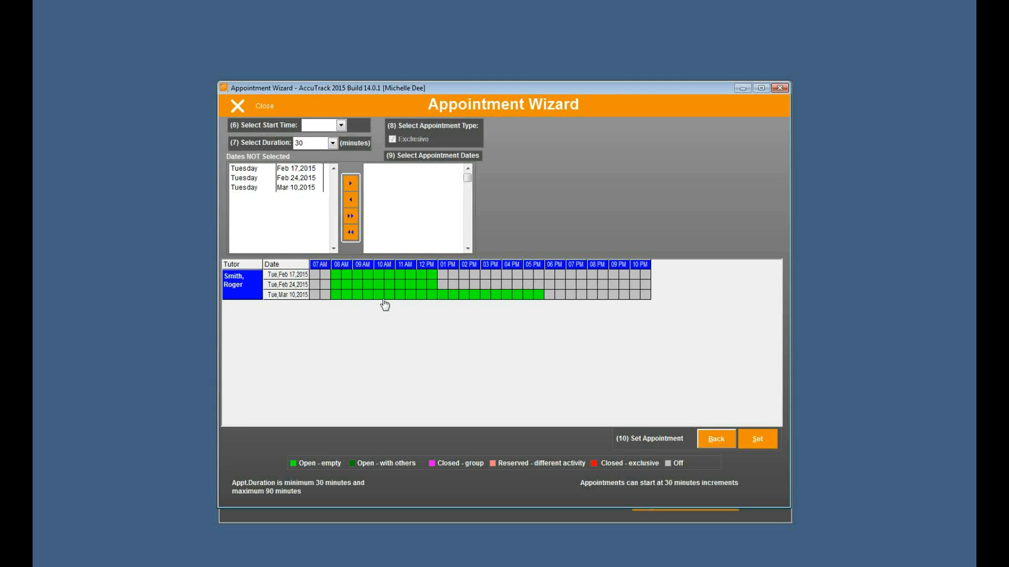
Book a 30-minute 11:00 AM slot on Feb 17, 2015 with the note 'tharks'
click(402, 279)
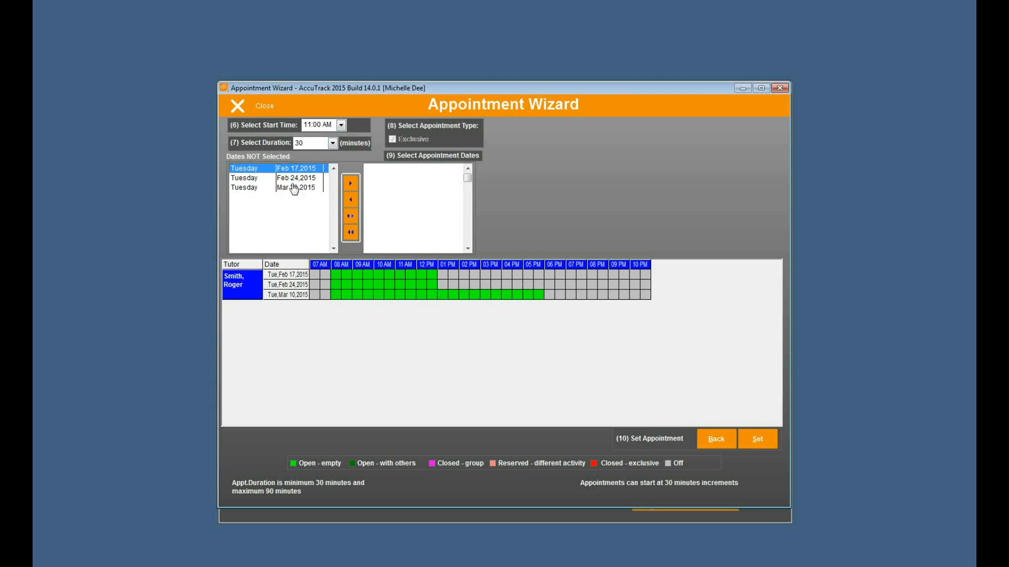
click(350, 183)
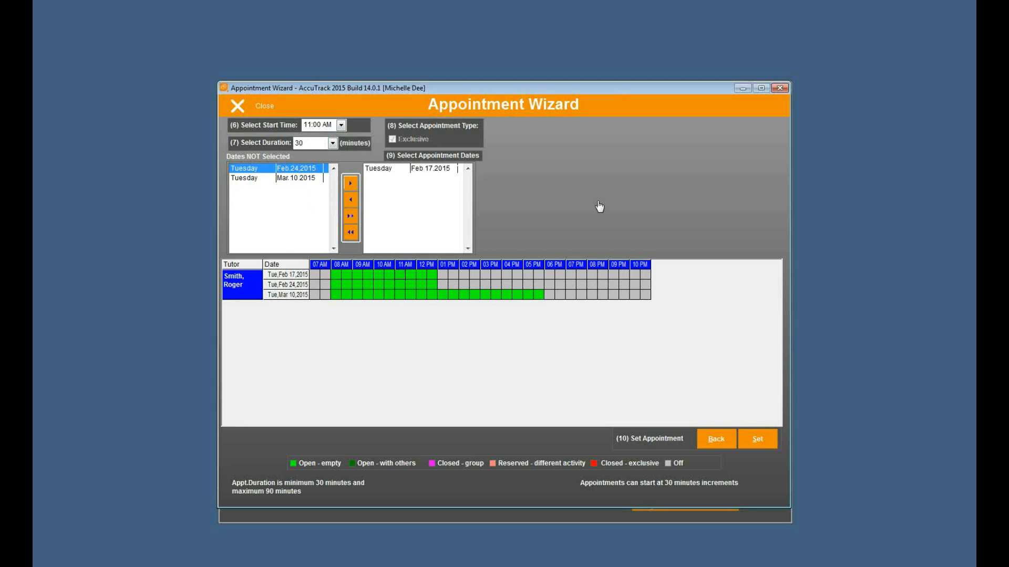
click(332, 143)
click(617, 195)
click(759, 439)
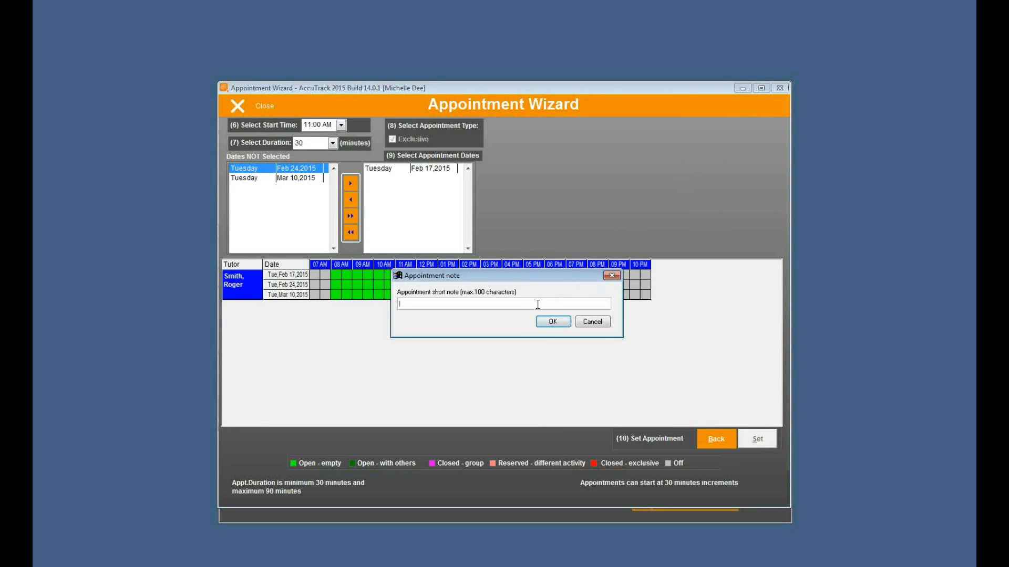
text(tharks)
click(553, 322)
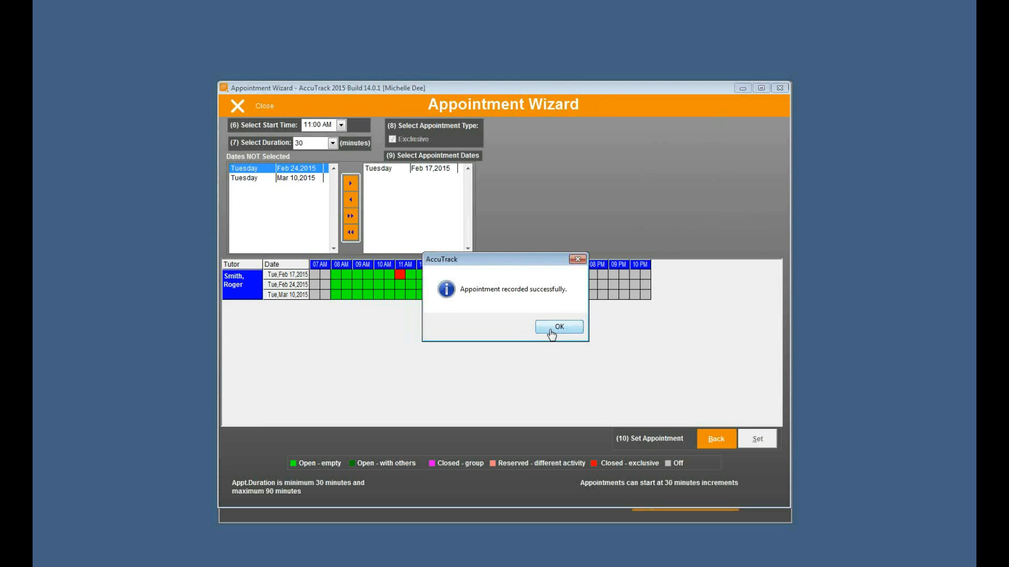
click(555, 330)
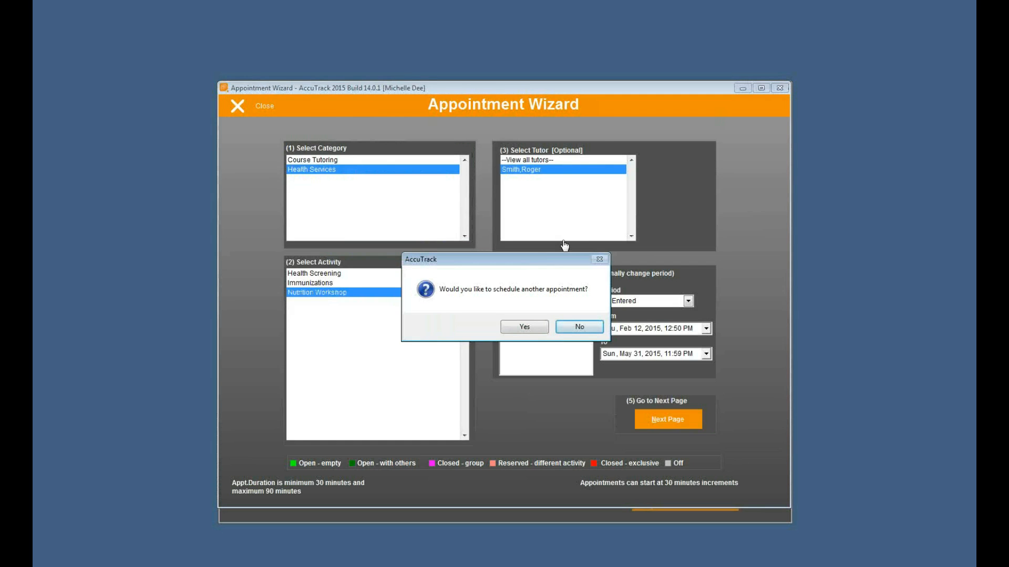
Decline scheduling another appointment and follow the Web Gateway Login link on the intranet page
click(581, 327)
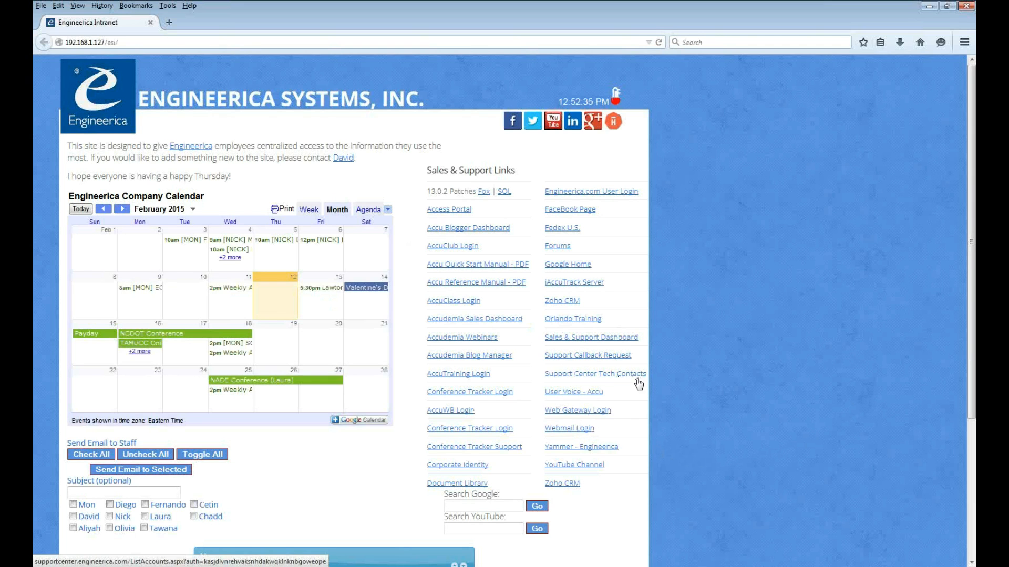
click(592, 417)
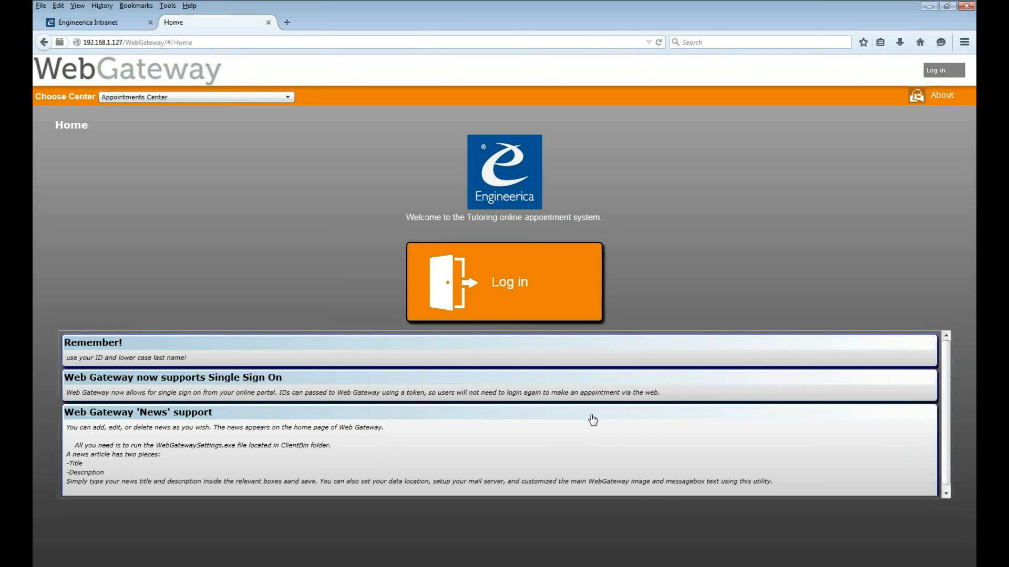
Log in to WebGateway with the student's ID and password
click(499, 294)
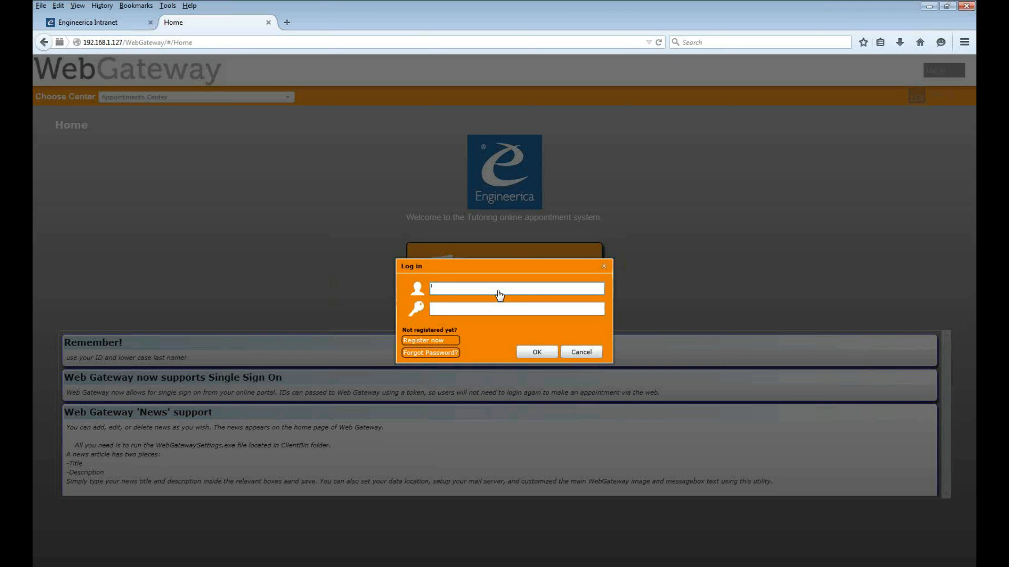
text(888888888)
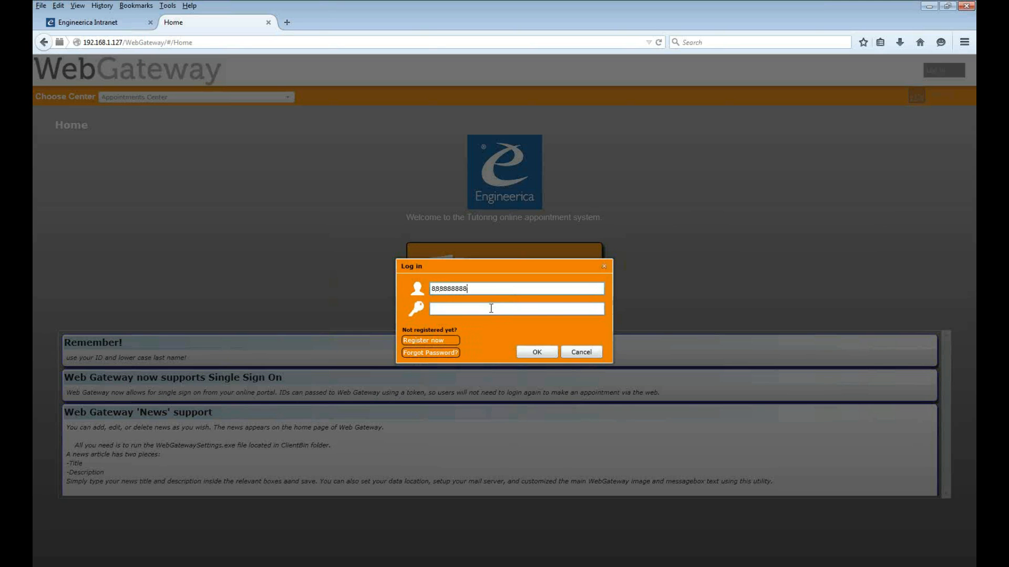
click(491, 309)
text(*******)
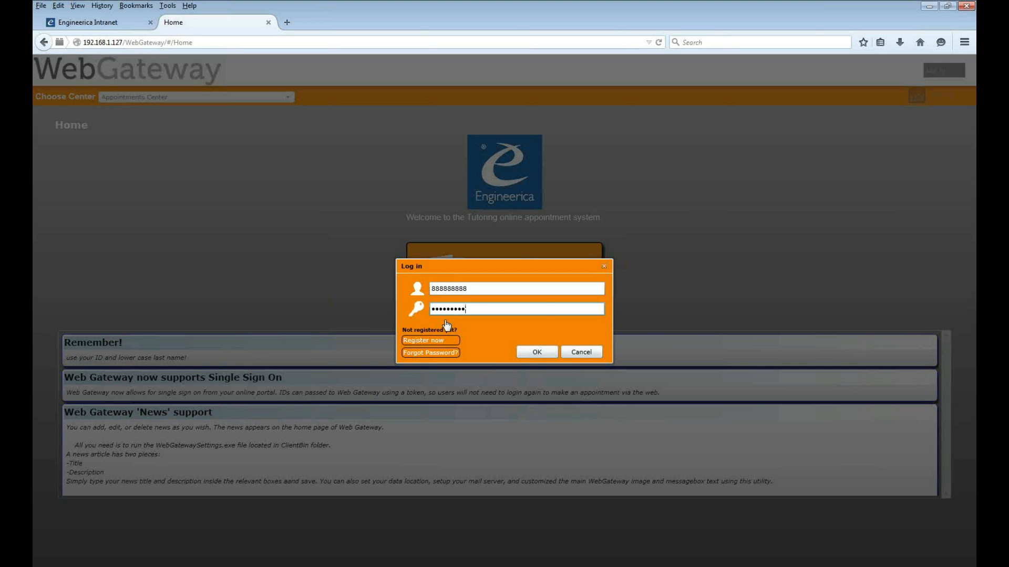
click(536, 353)
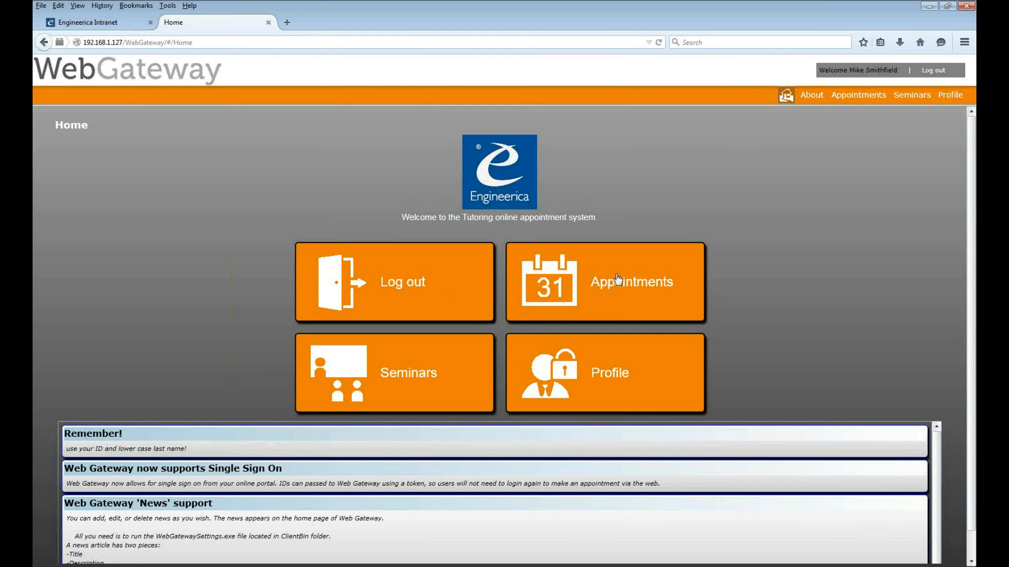
Review the student's existing appointments in the Appointments section
click(638, 281)
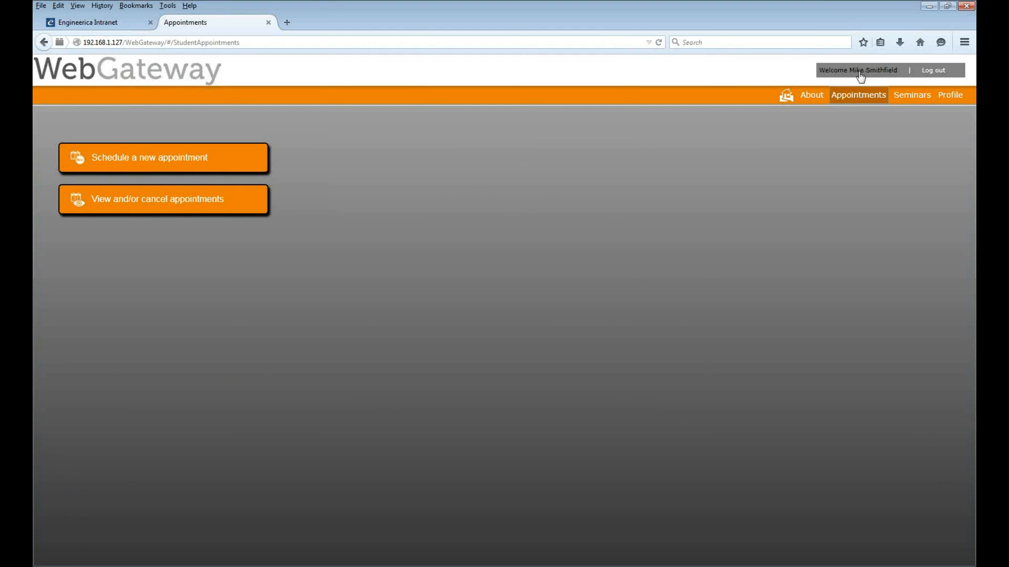
click(153, 199)
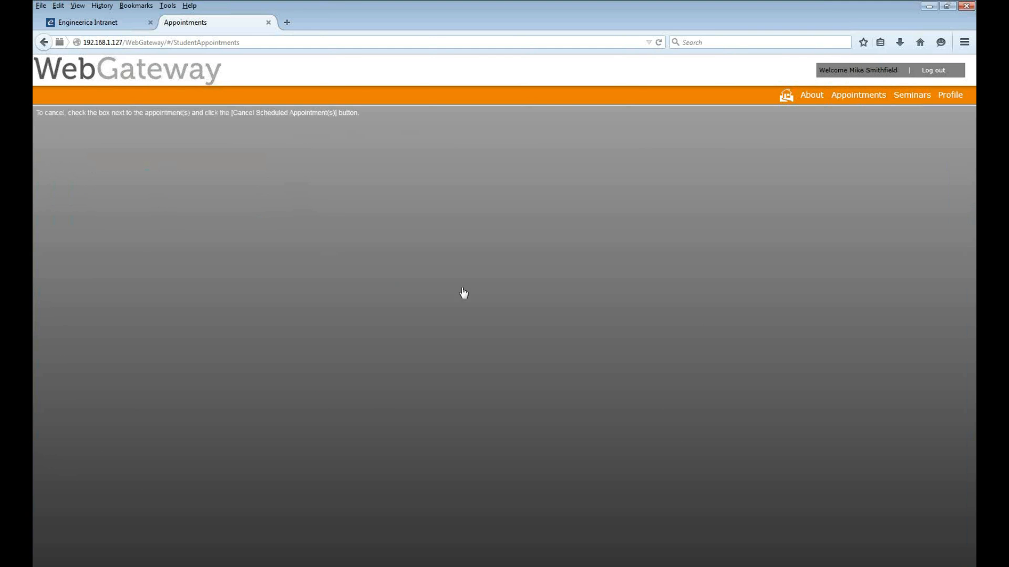
click(856, 96)
Schedule a new Health Services / Health Screening appointment and pick the tutor to show open slots
click(144, 157)
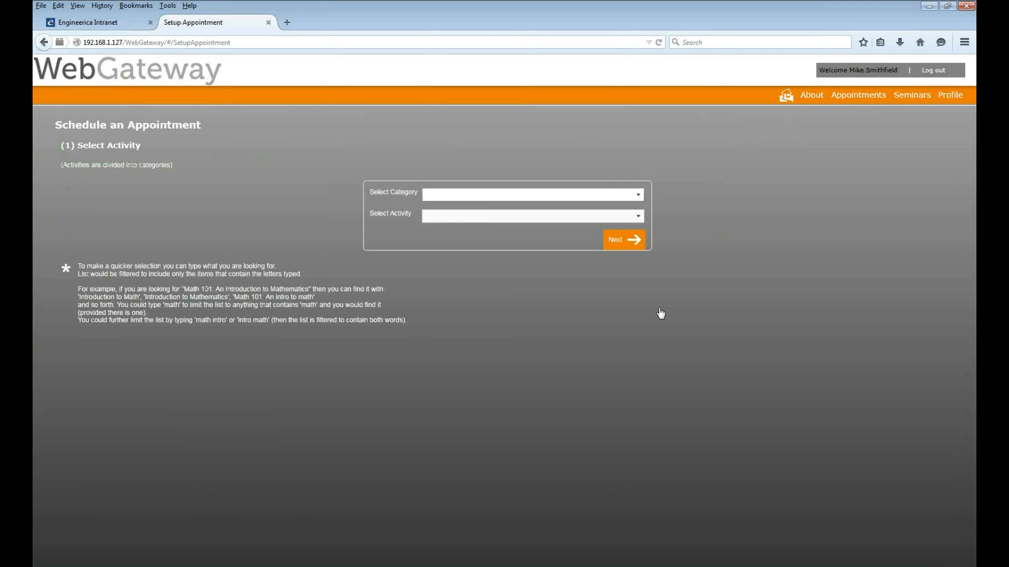
click(639, 197)
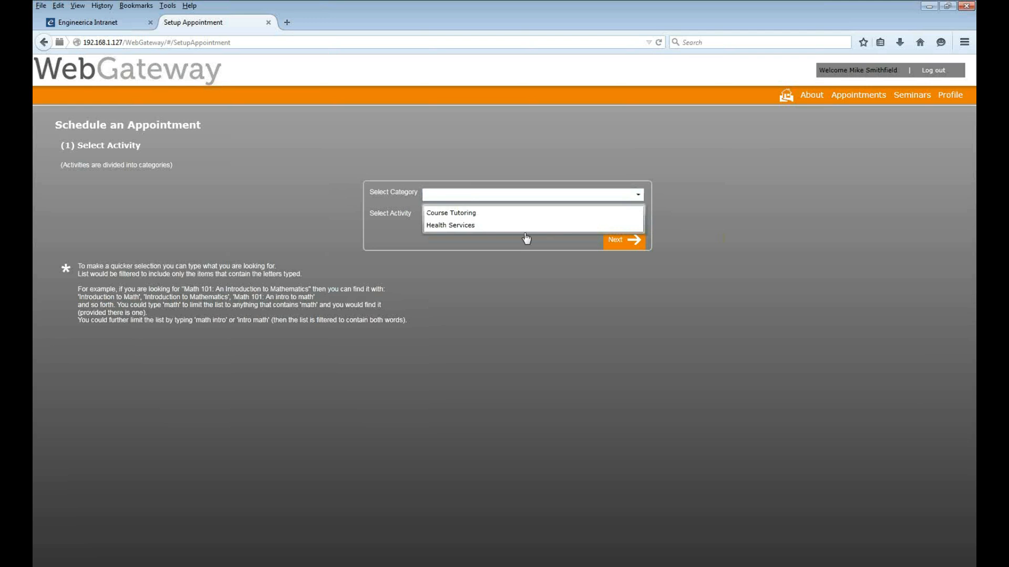
click(513, 226)
click(637, 220)
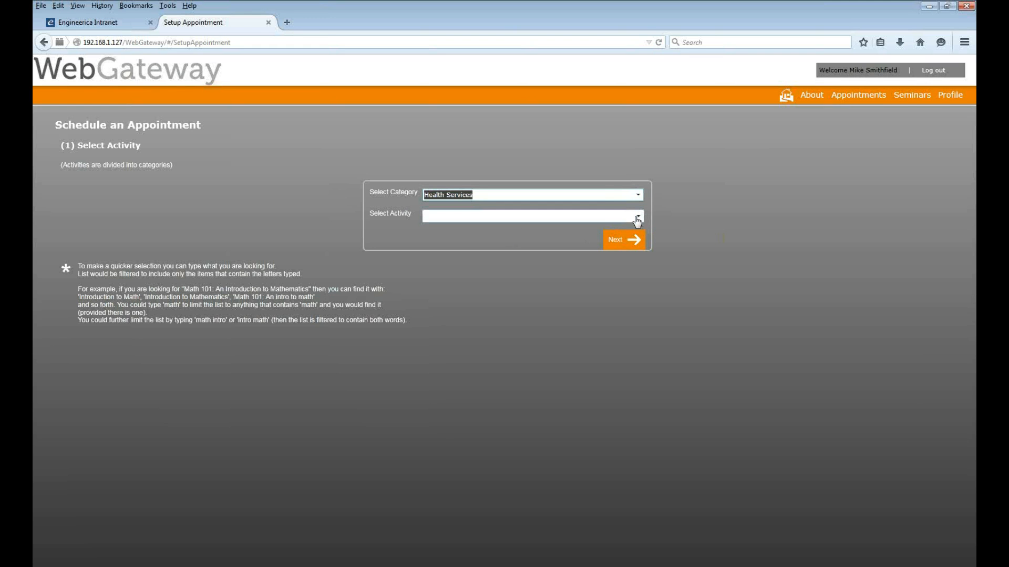
click(502, 236)
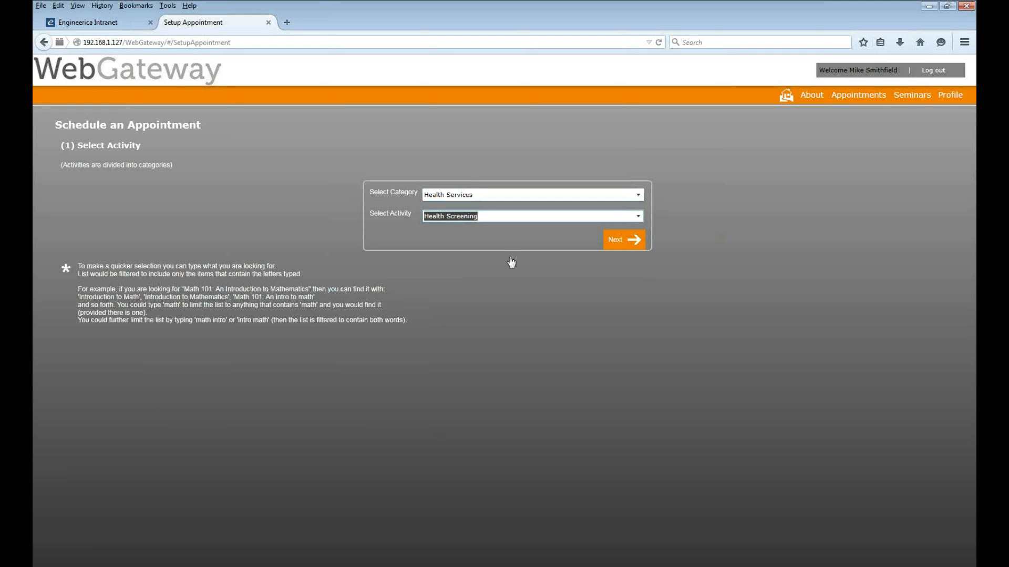
click(620, 241)
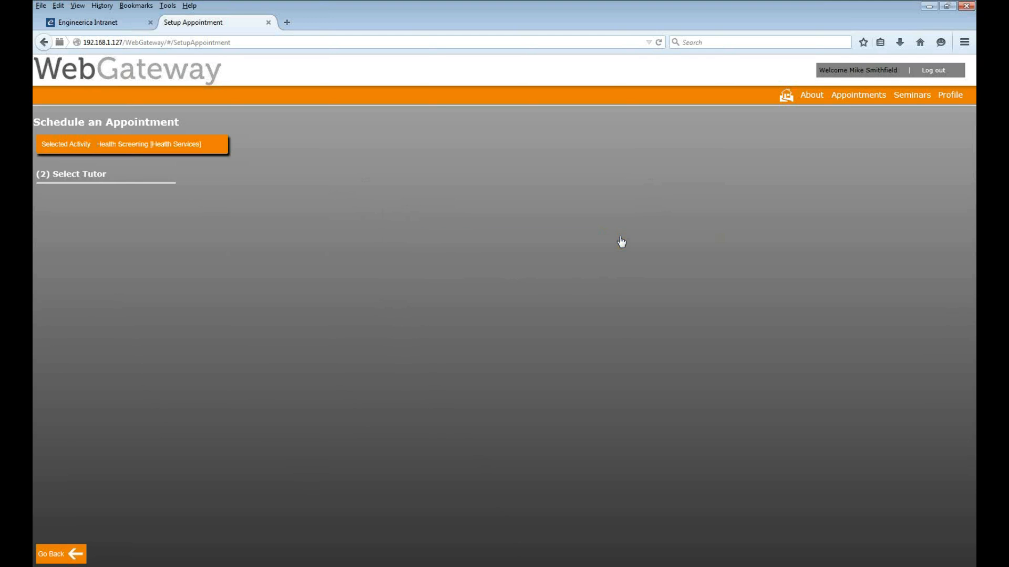
click(76, 192)
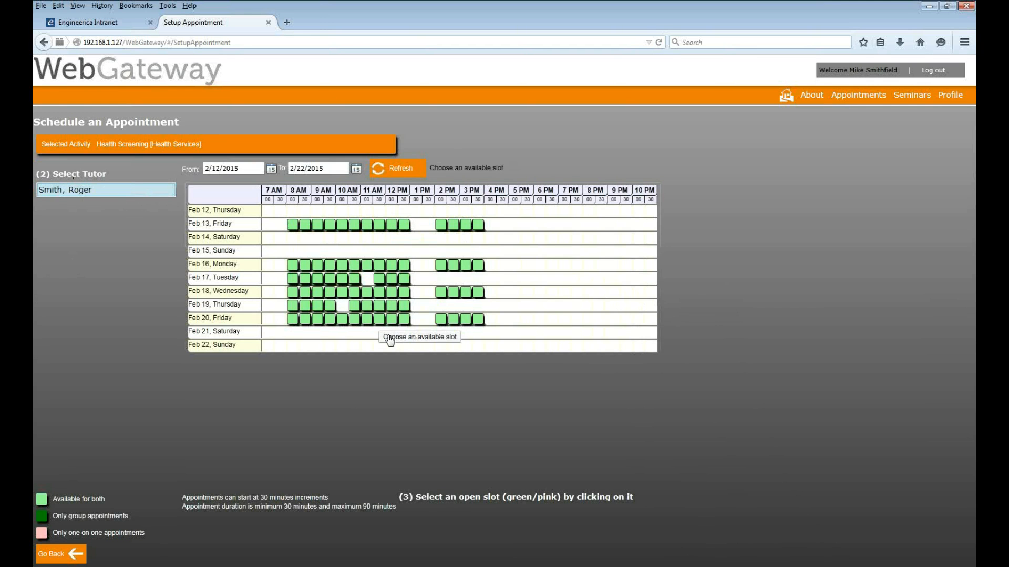
Book the Feb 16 slot from 11:00 AM to 12:30 PM as one-on-one and acknowledge the confirmation
click(368, 267)
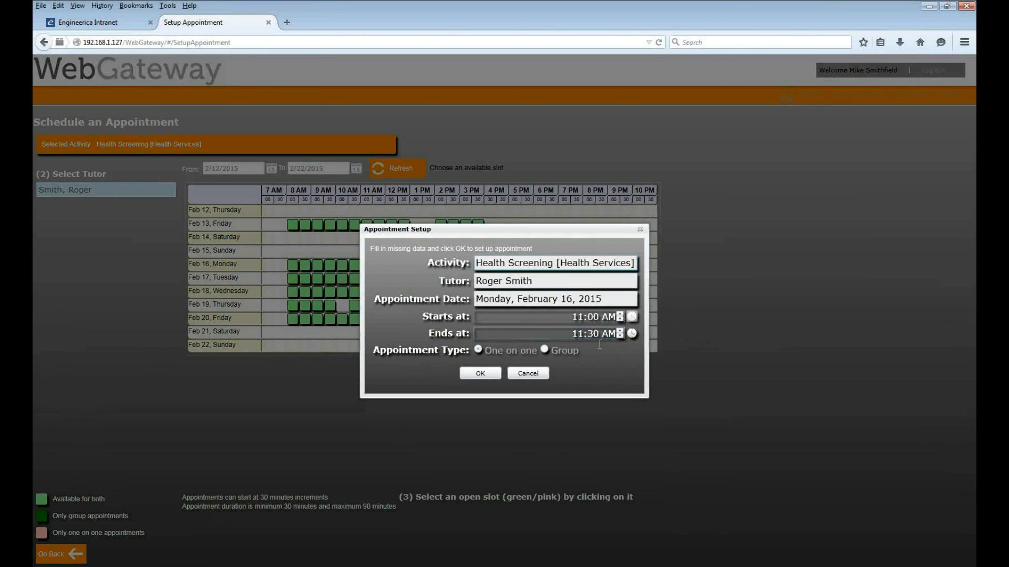
click(621, 337)
drag(632, 359, 632, 404)
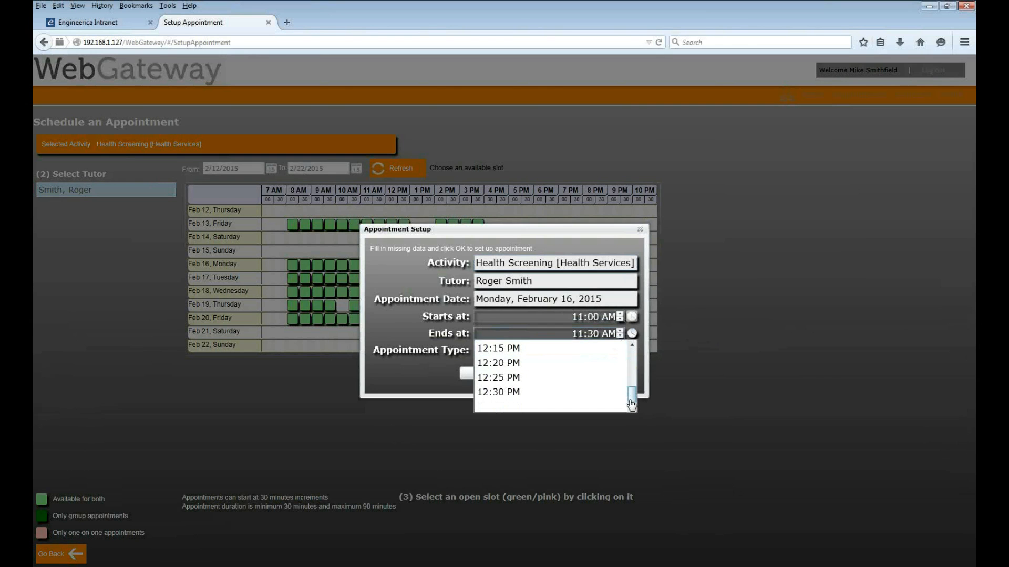
click(556, 394)
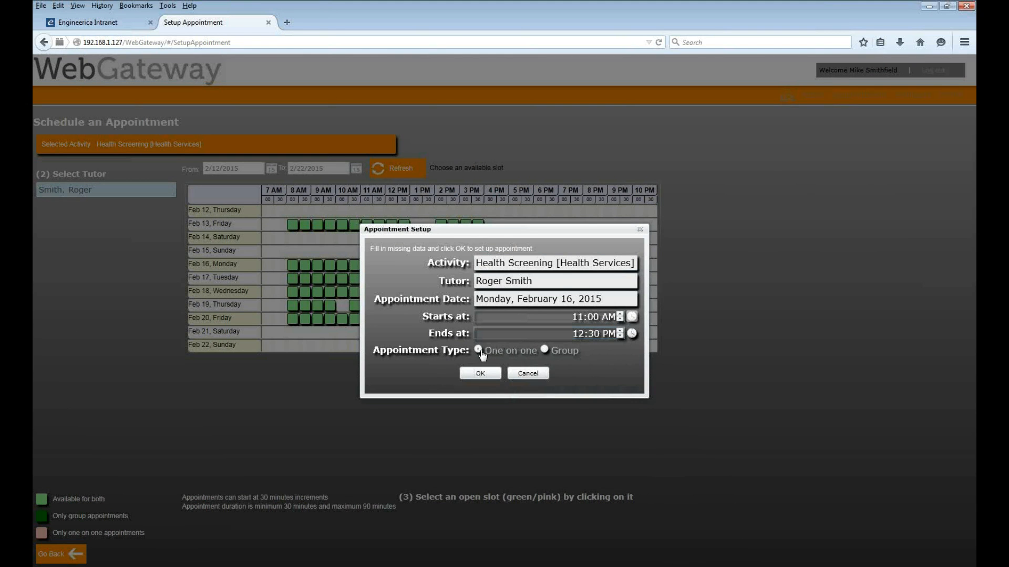
click(479, 352)
click(480, 374)
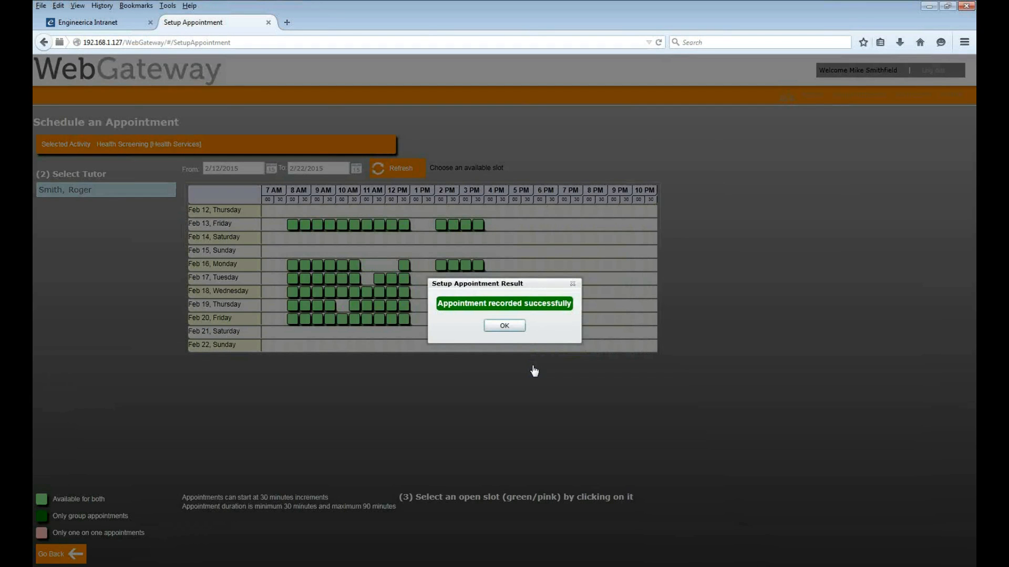
click(504, 326)
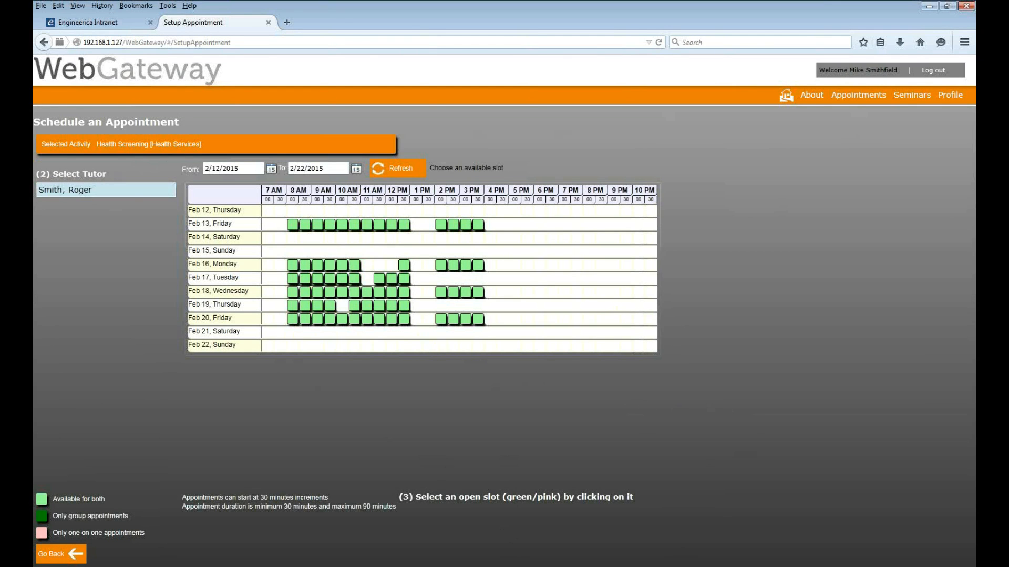
Switch to AccuTrack and sign in with the administrator ID and password
key(alt+Tab)
click(507, 338)
text(*********)
key(Return)
text(**)
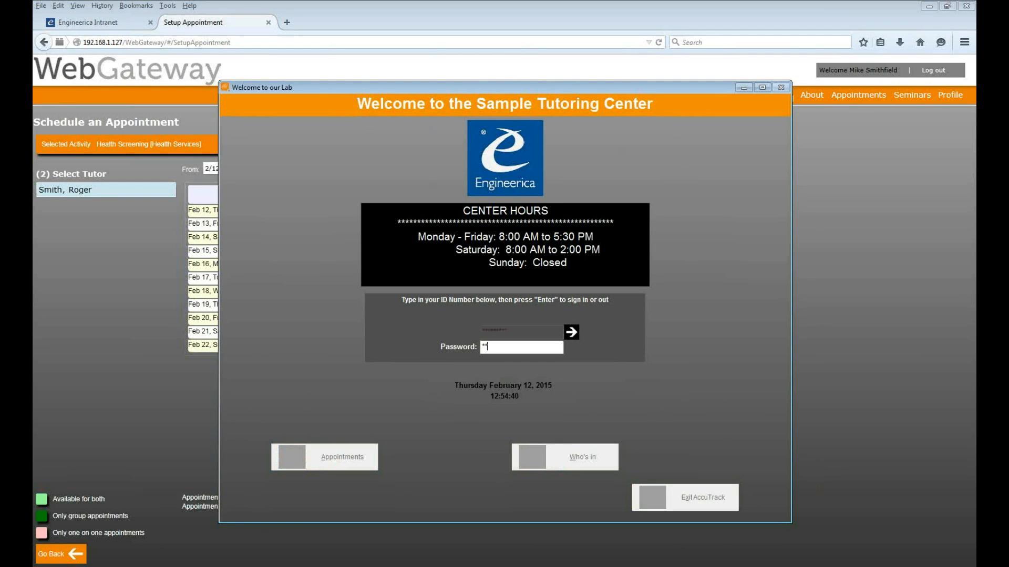
text(*)
key(Return)
key(alt+Tab)
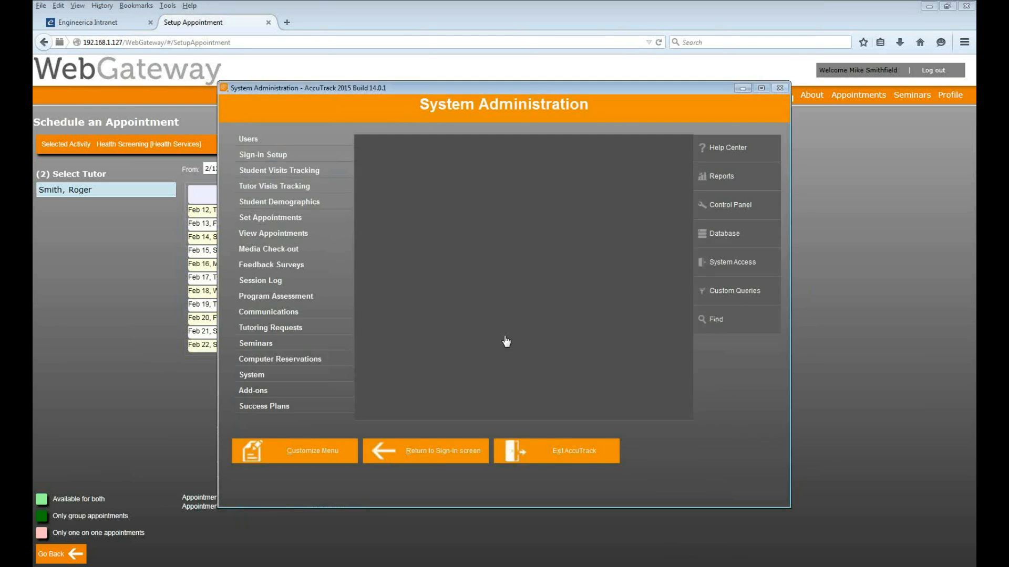
Open the View/Cancel list of booked appointments and scroll across its columns
click(310, 236)
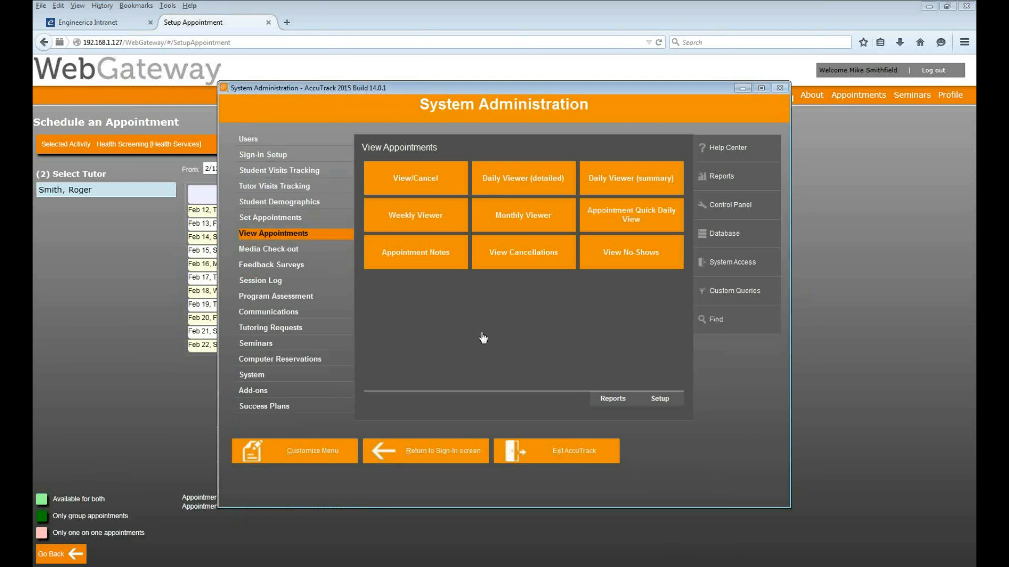
click(431, 182)
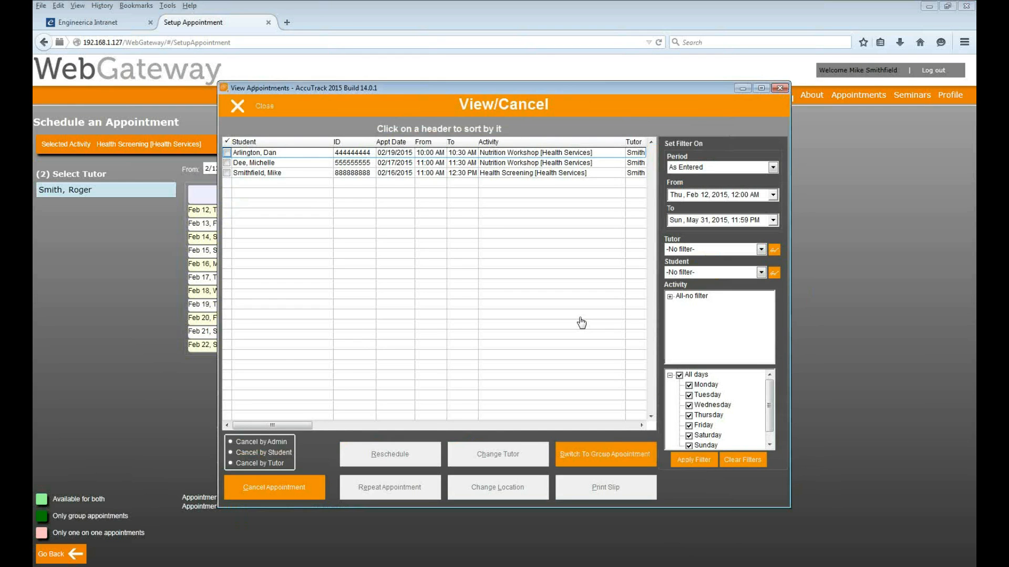
click(522, 425)
click(295, 426)
Toggle the Cancel by option between Student and Admin, then close the list
click(233, 455)
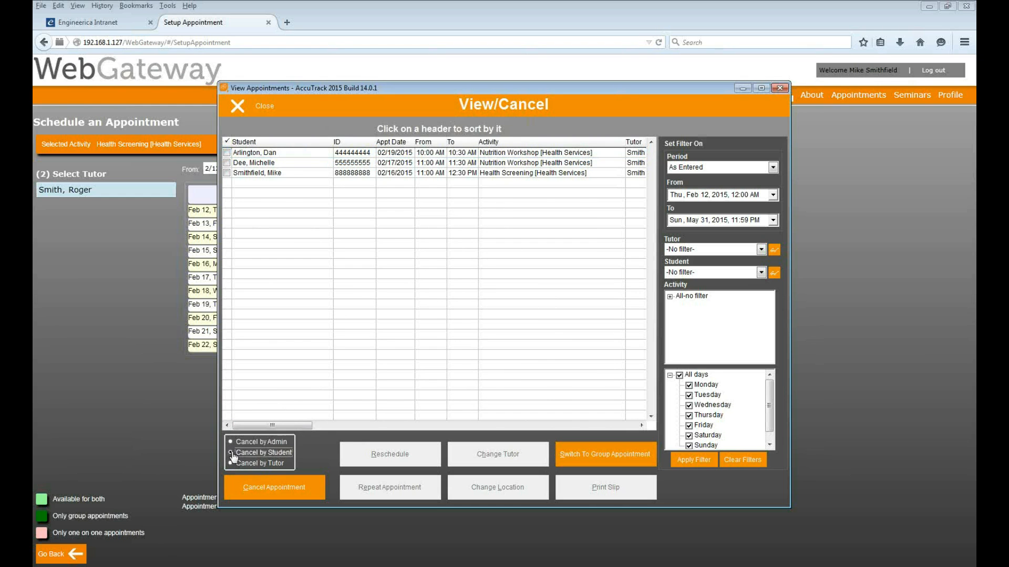
click(231, 443)
click(256, 107)
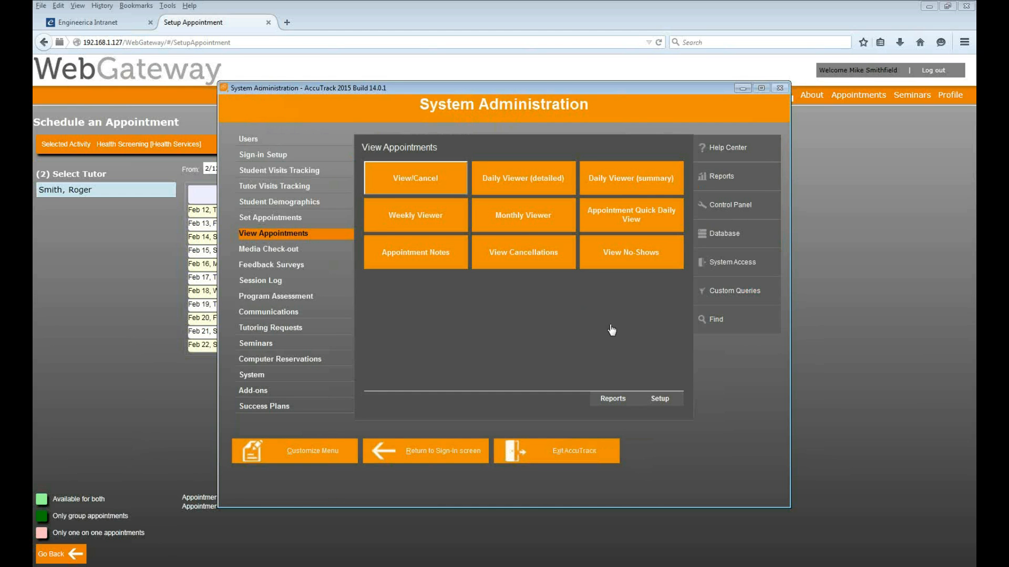
Filter the cancellations list to All periods and switch to the Void Cancellations list
click(525, 259)
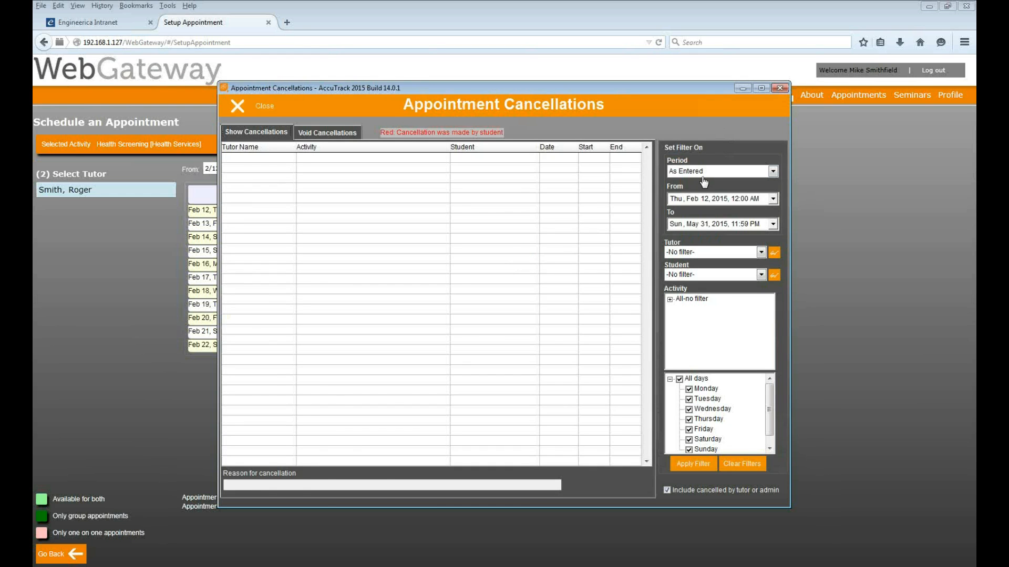
click(701, 173)
click(702, 194)
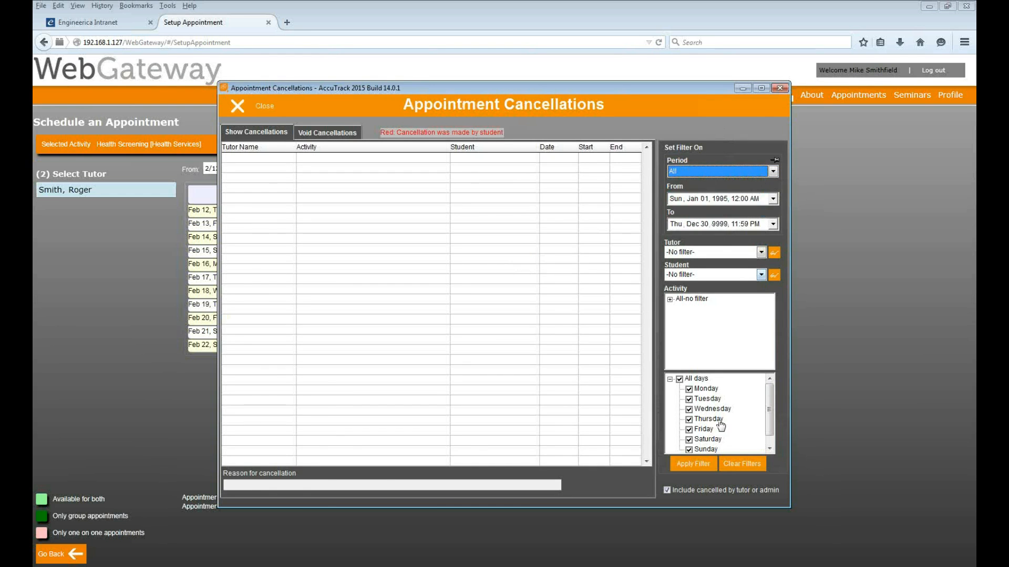
click(699, 464)
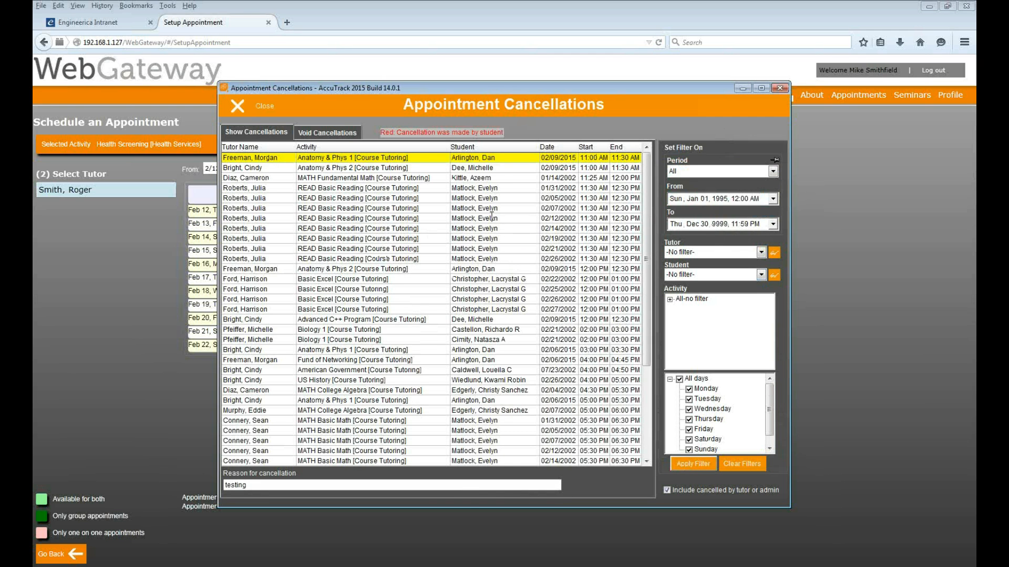
mouse_move(650, 203)
mouse_down()
mouse_move(653, 314)
mouse_move(650, 205)
mouse_up()
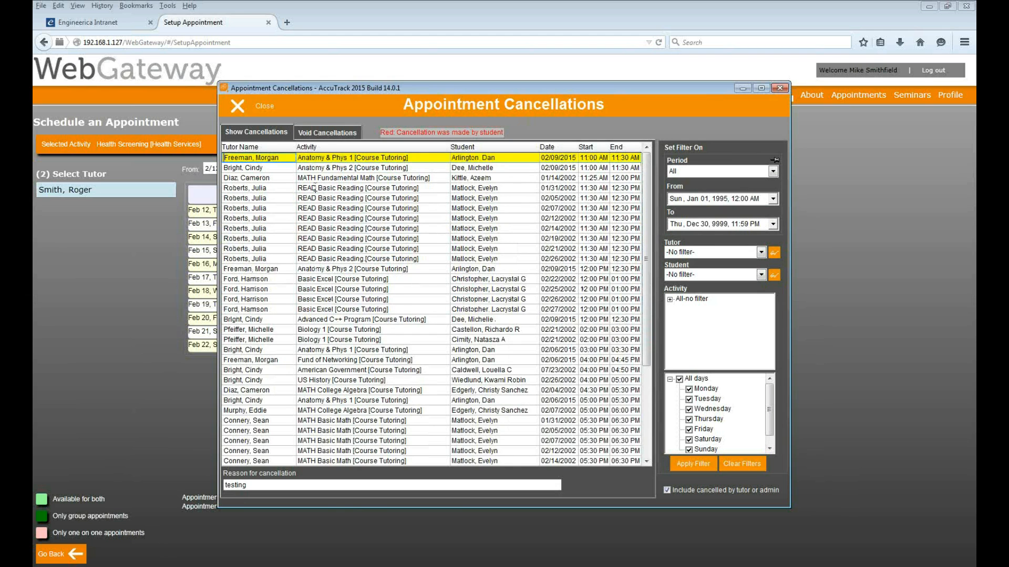
click(319, 133)
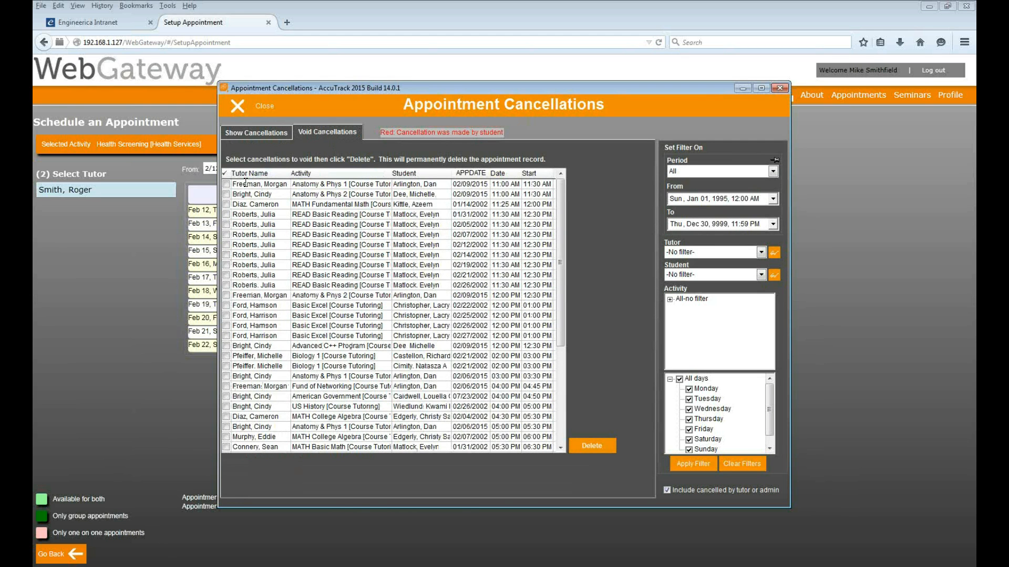
Tick eight cancellation records and permanently delete them, confirming with Yes
click(226, 214)
click(226, 285)
click(226, 265)
click(226, 245)
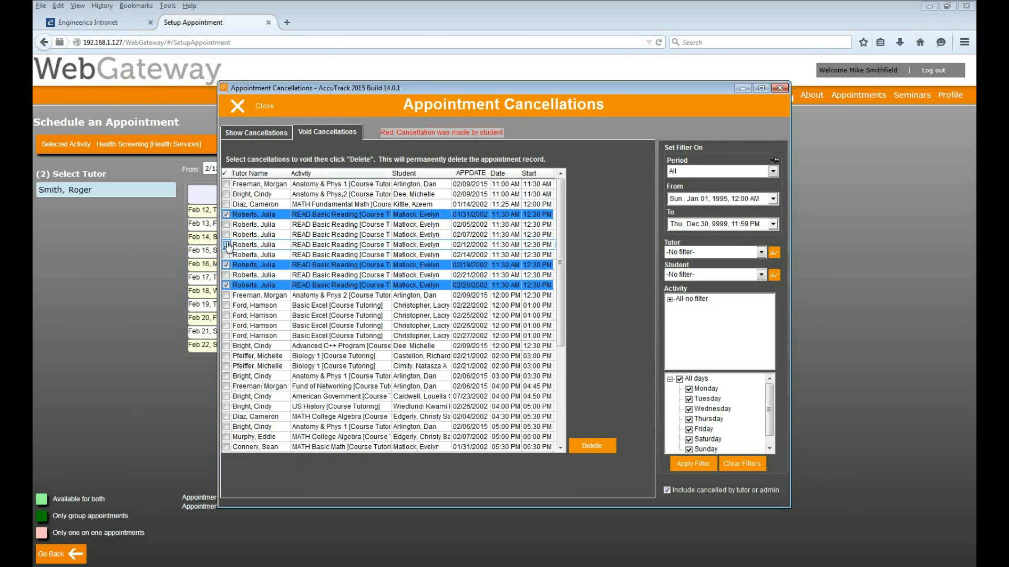
click(226, 234)
click(226, 305)
click(226, 376)
click(226, 335)
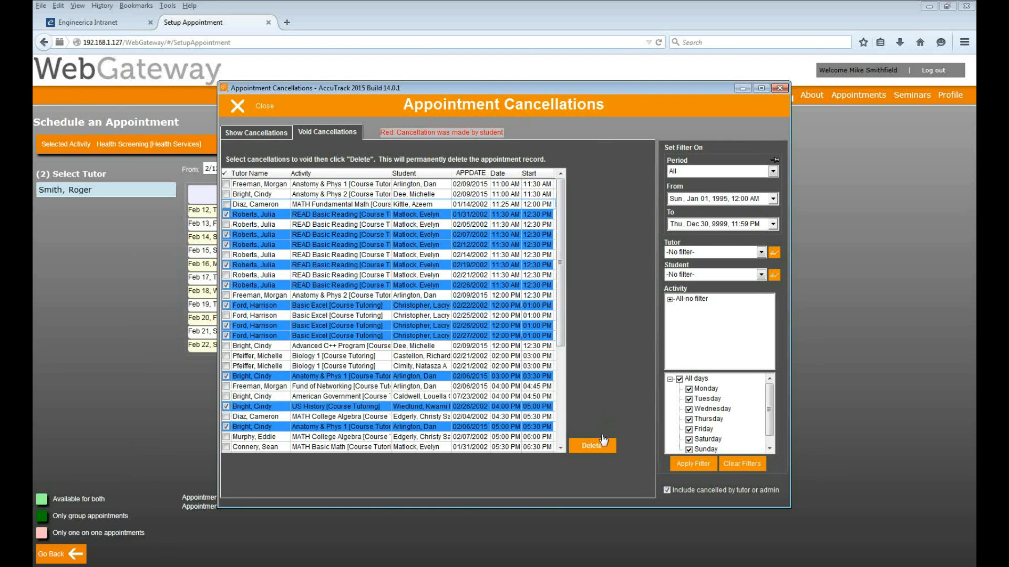
click(590, 447)
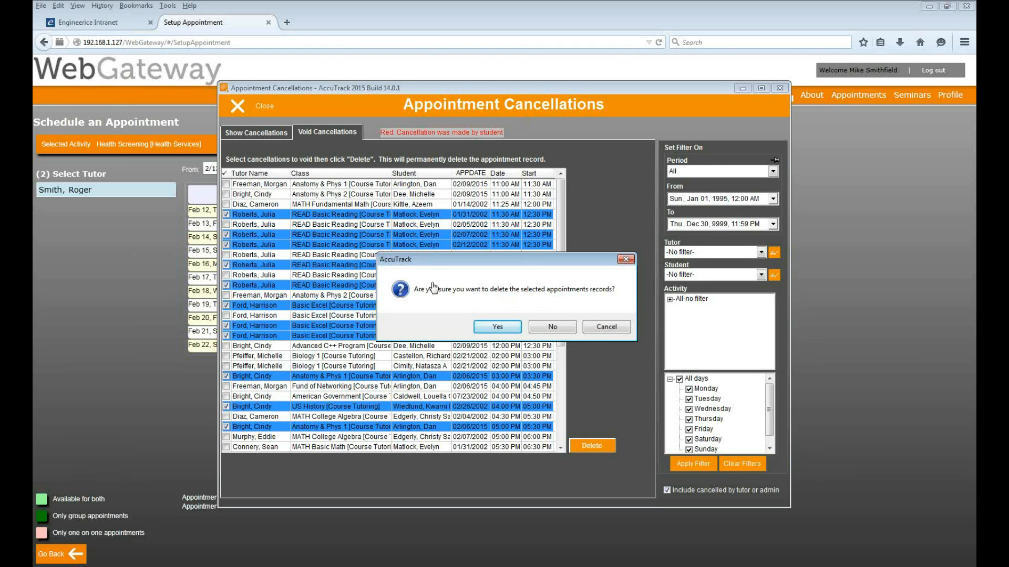
click(499, 327)
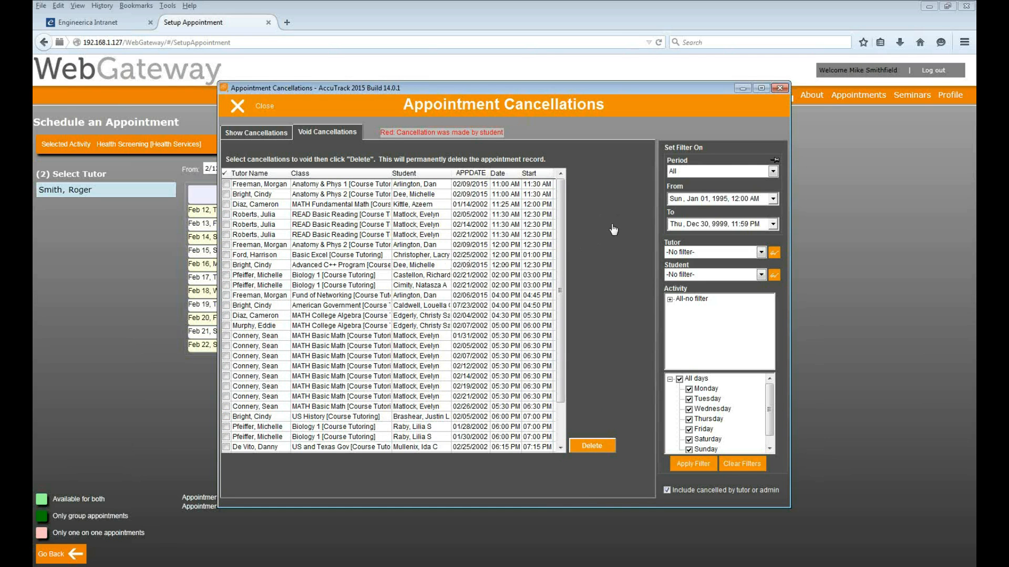
Select all remaining cancellations from the right-click menu, then close the window
right_click(362, 246)
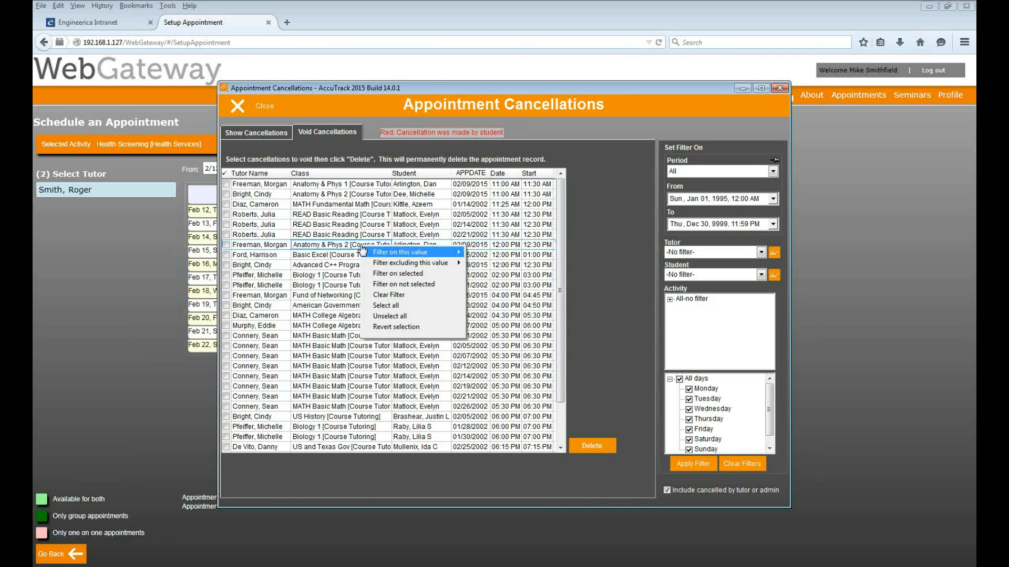
click(396, 307)
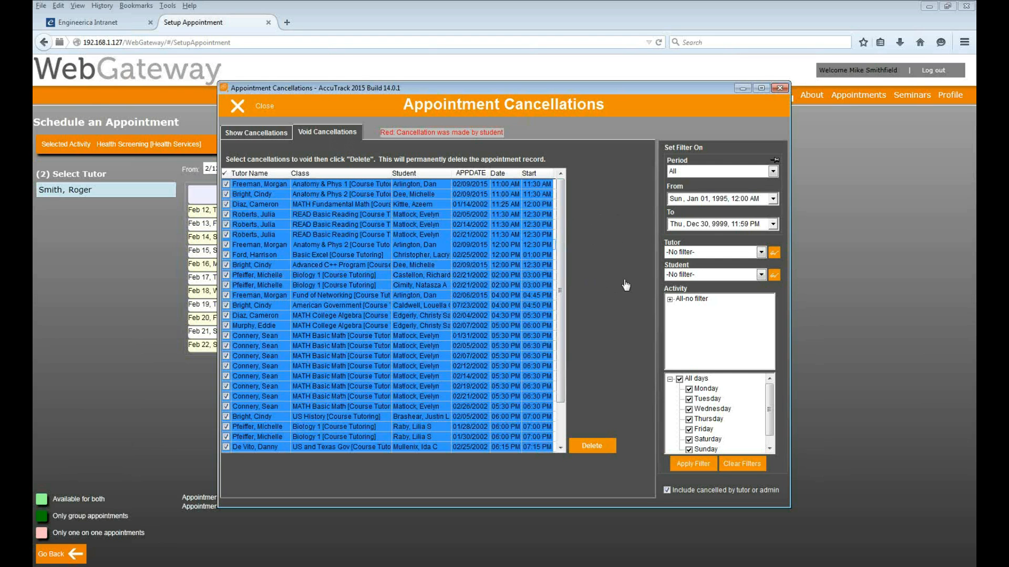
click(264, 107)
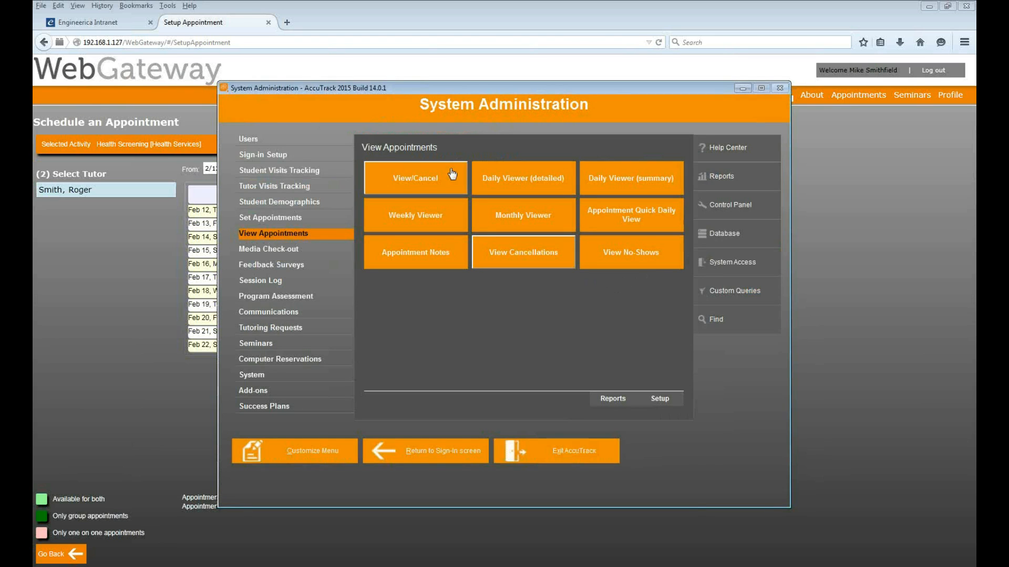
click(641, 251)
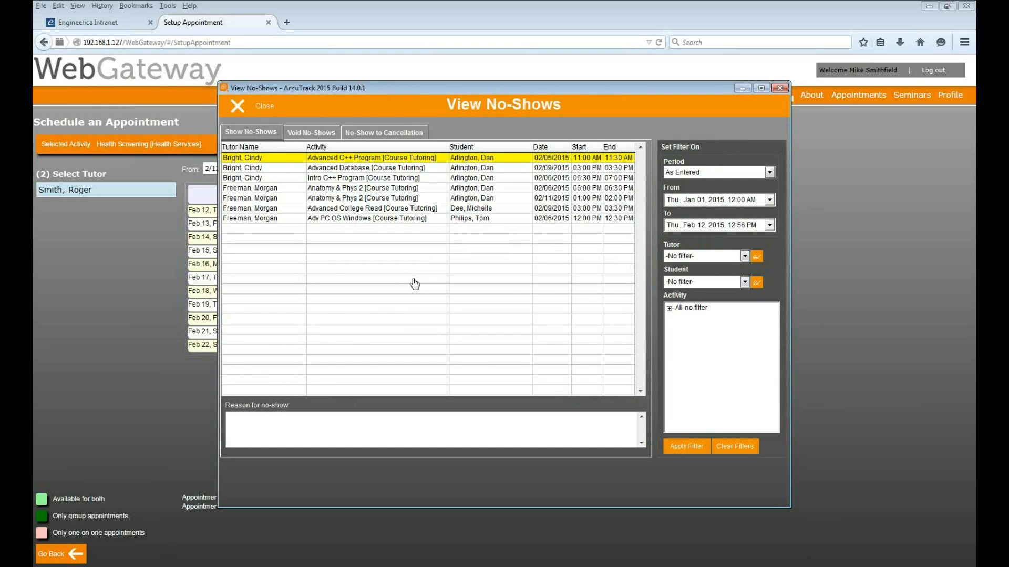
click(279, 168)
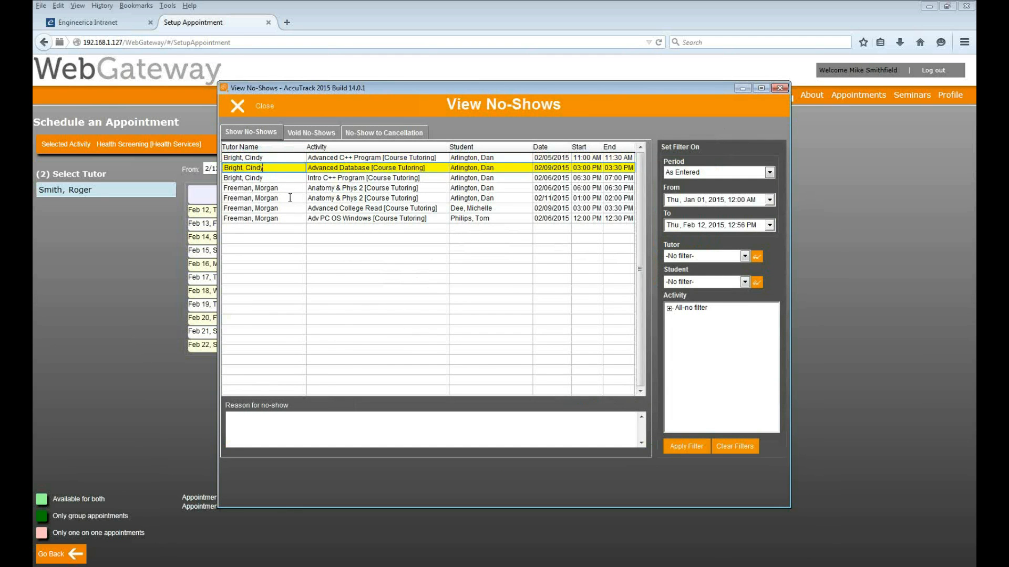
click(305, 135)
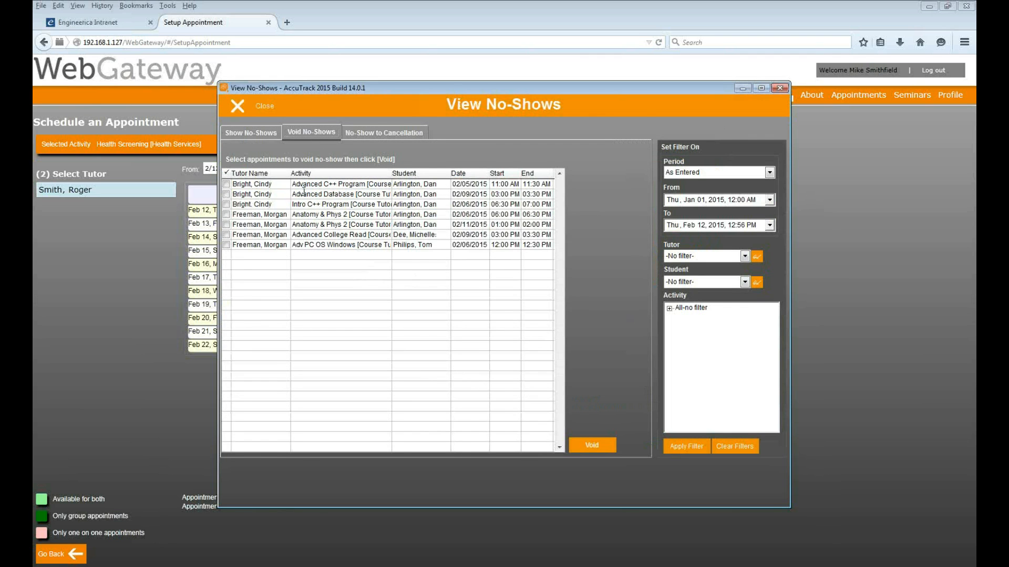
right_click(303, 192)
click(336, 255)
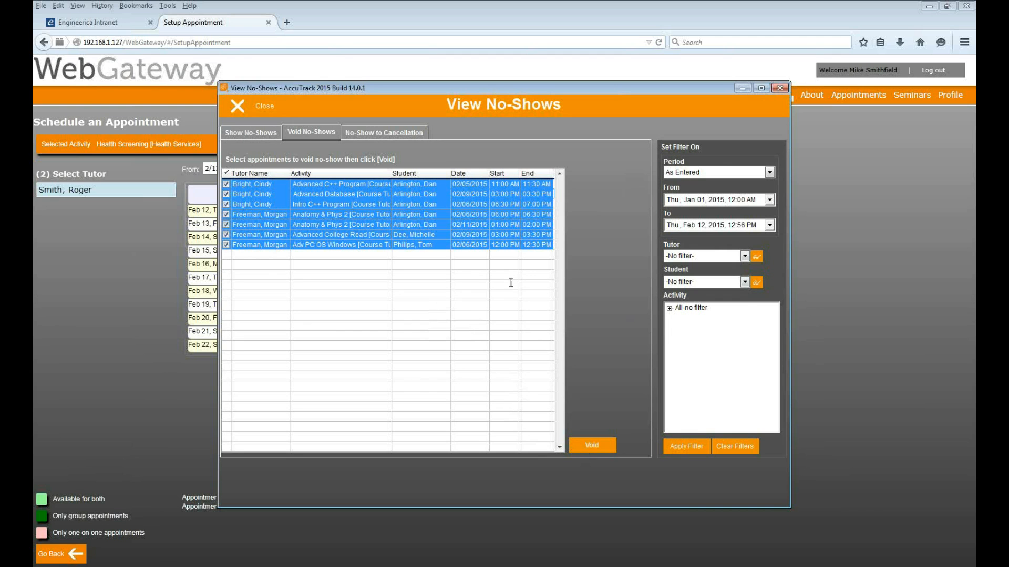
click(372, 134)
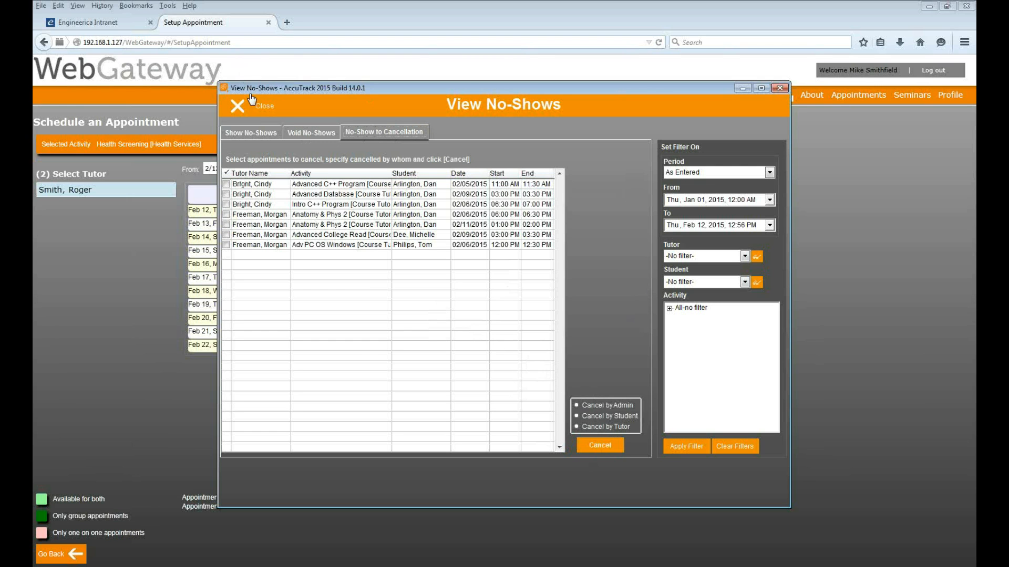
click(260, 109)
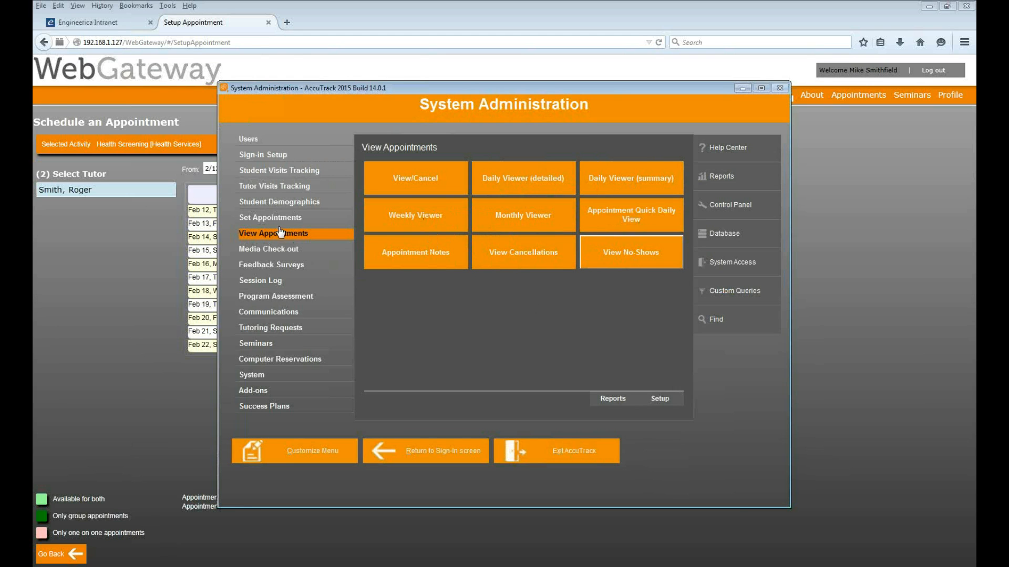
Open Appointments Central from the Set Appointments menu
click(277, 220)
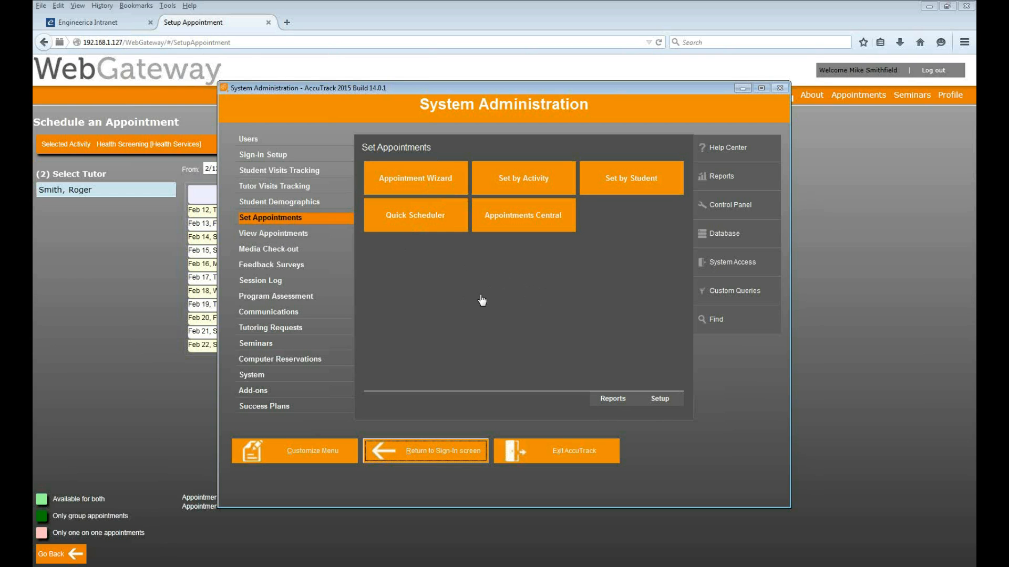
click(520, 210)
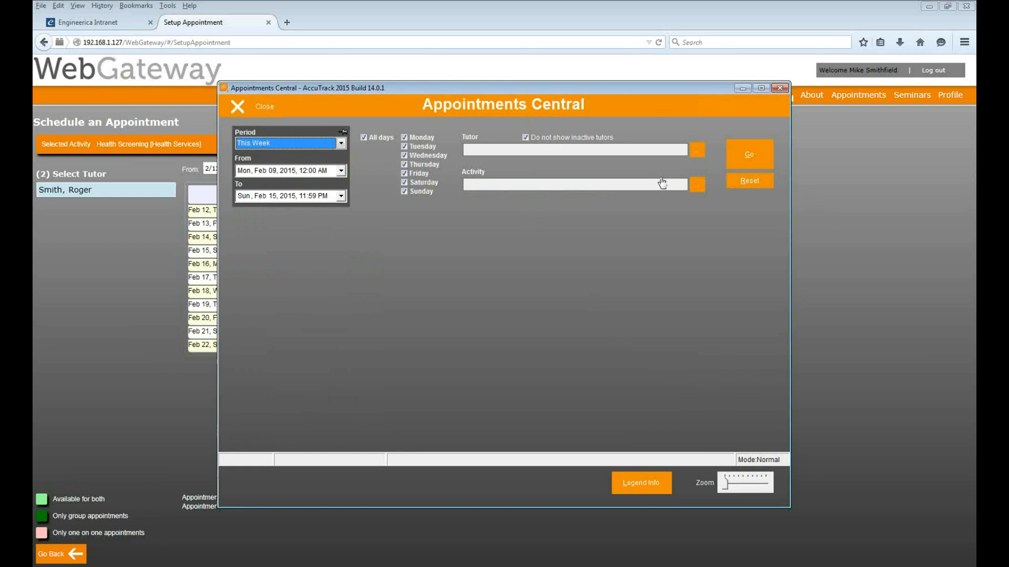
Choose the tutor booked through WebGateway and load their availability for this week
click(697, 150)
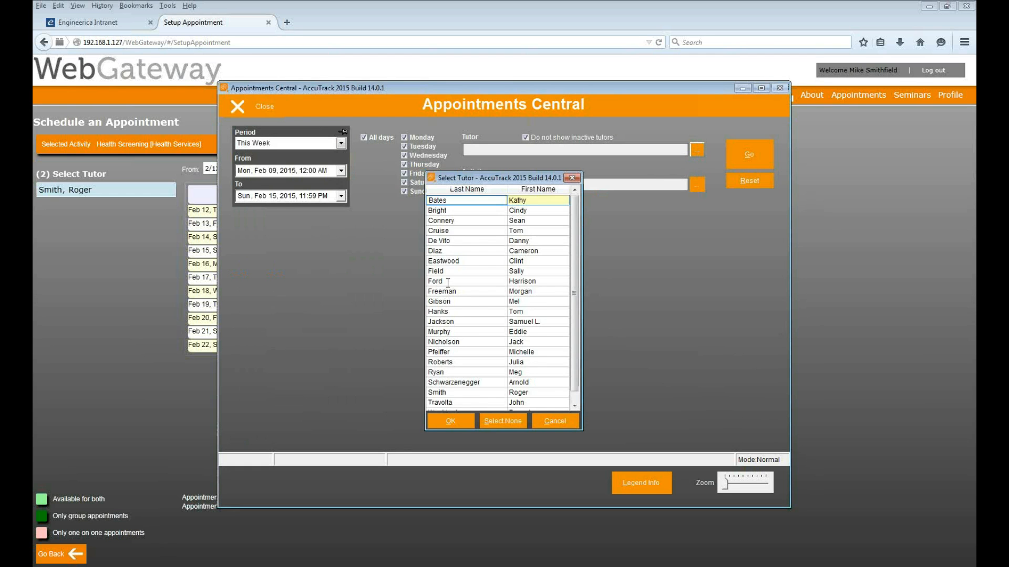
scroll(448, 282, down, 2)
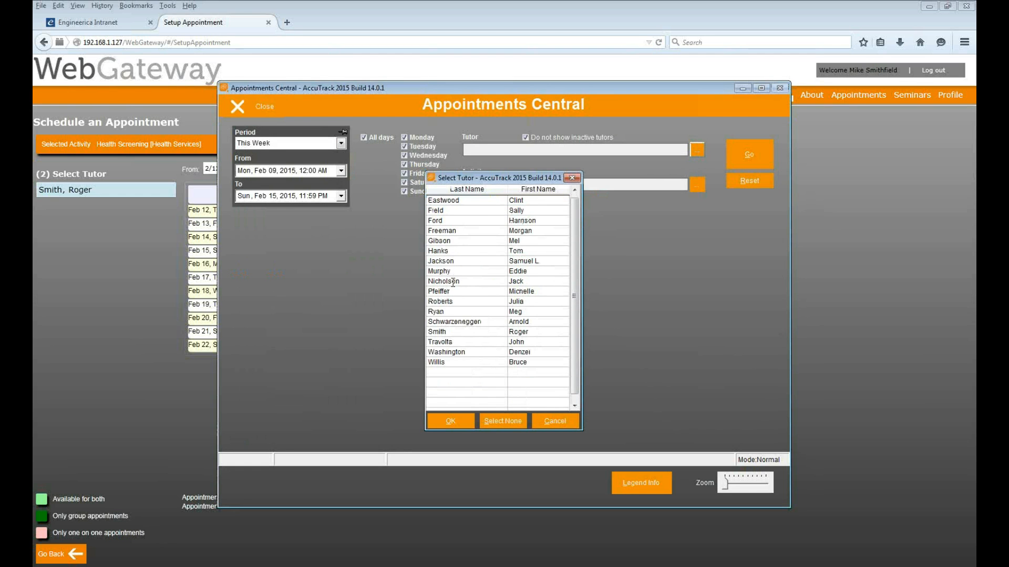
click(471, 332)
click(439, 423)
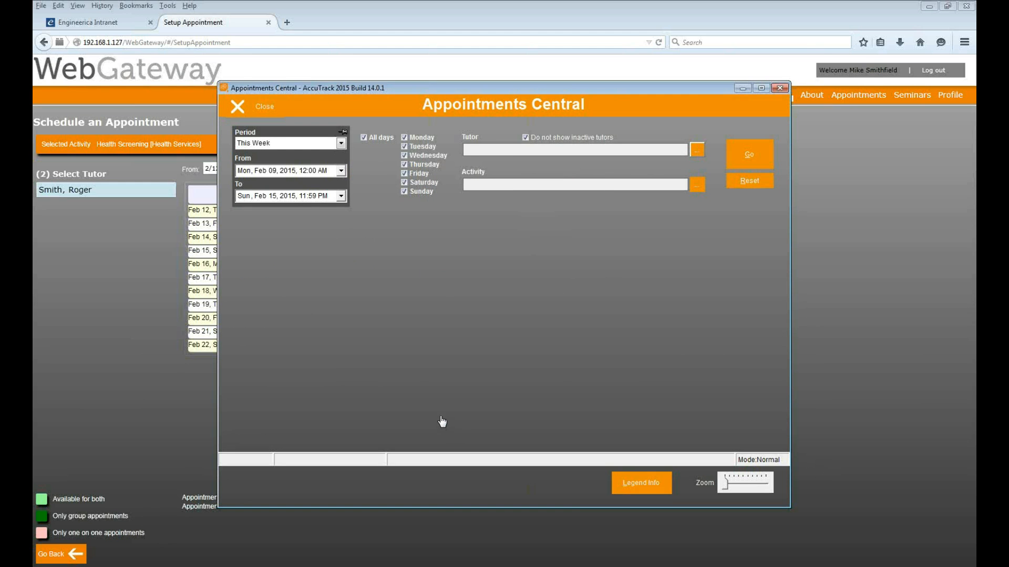
click(737, 162)
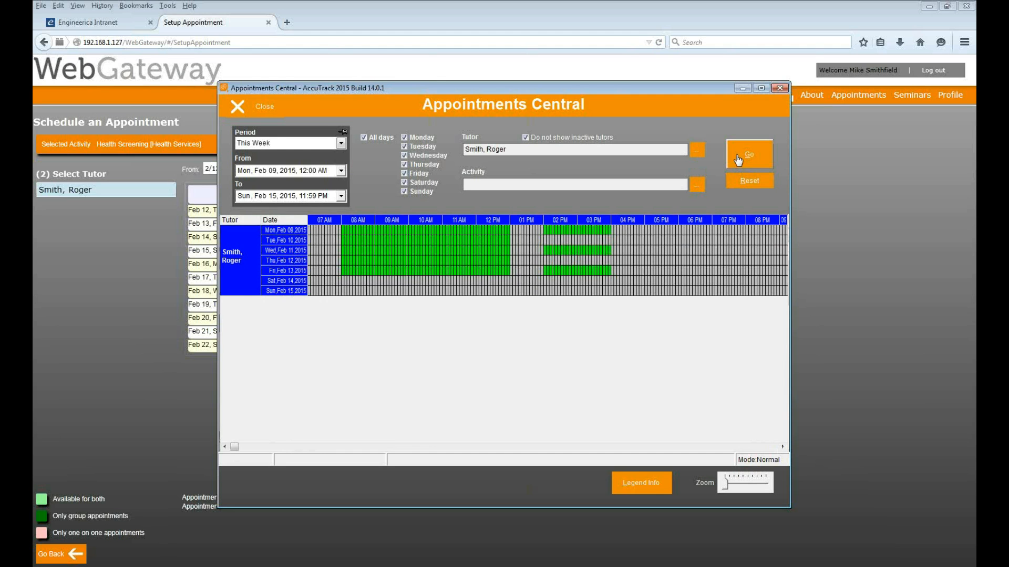
Switch the period to This Month (Feb 01–28) and select the booked Feb 16 appointment
click(318, 145)
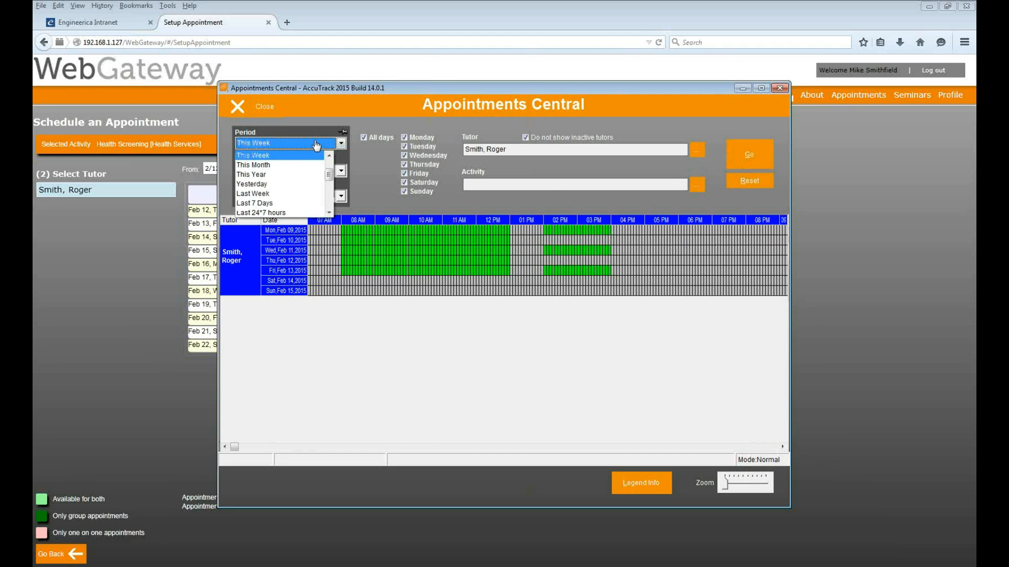
click(288, 166)
click(741, 155)
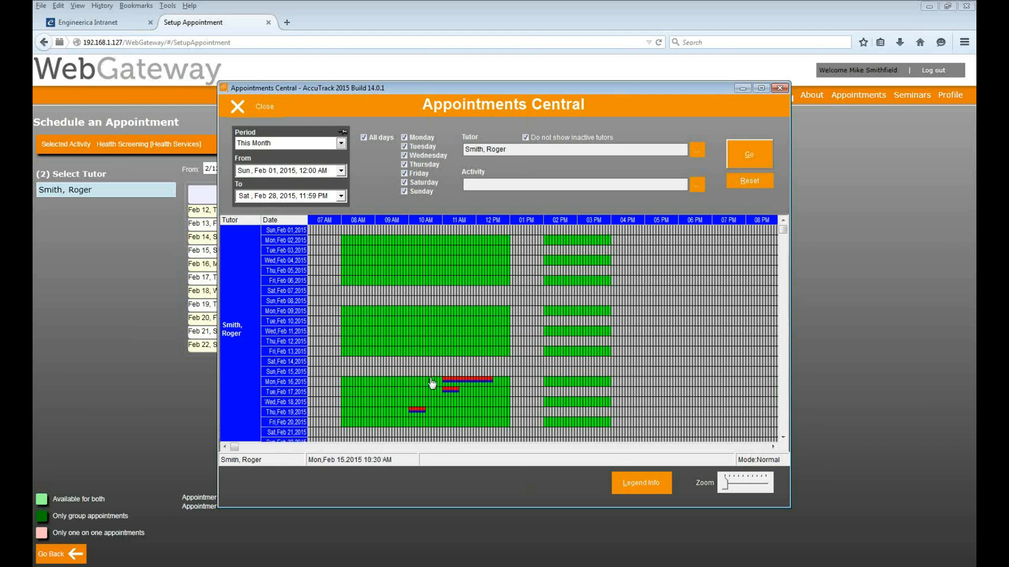
click(465, 379)
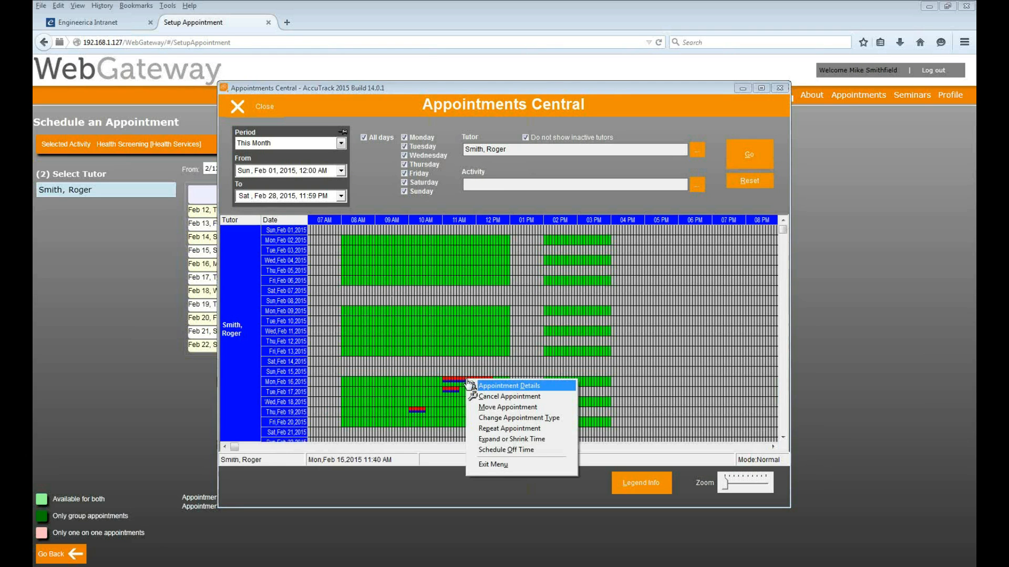
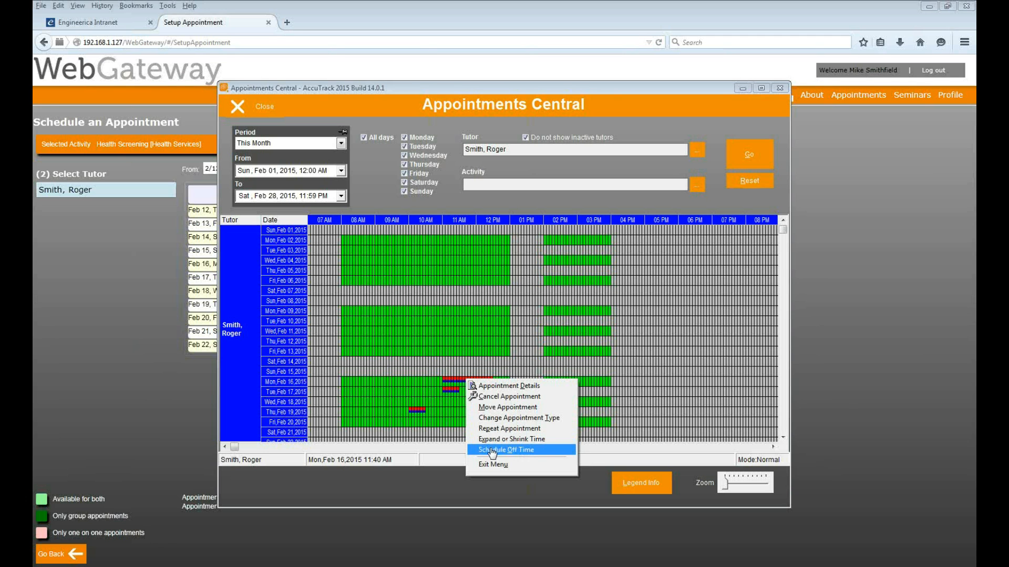
Start a new appointment in the Feb 16, 2 PM slot with Nutrition Workshop as the activity
click(449, 88)
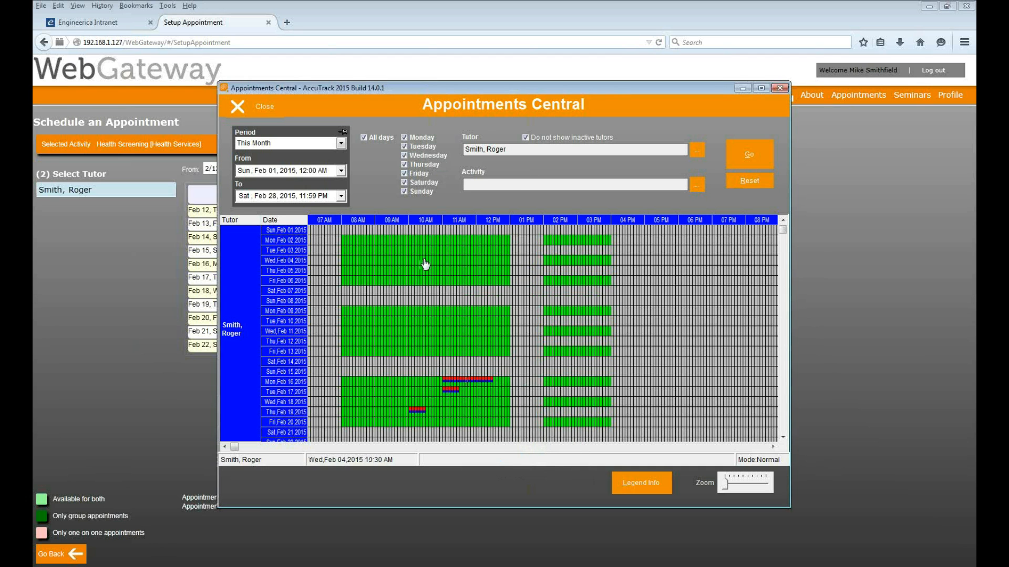
right_click(347, 244)
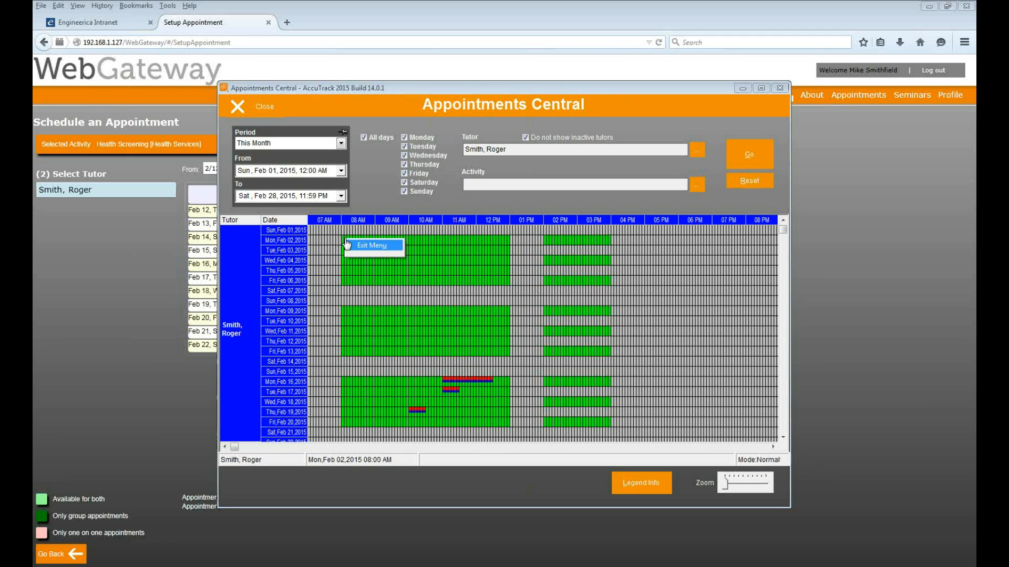
click(401, 103)
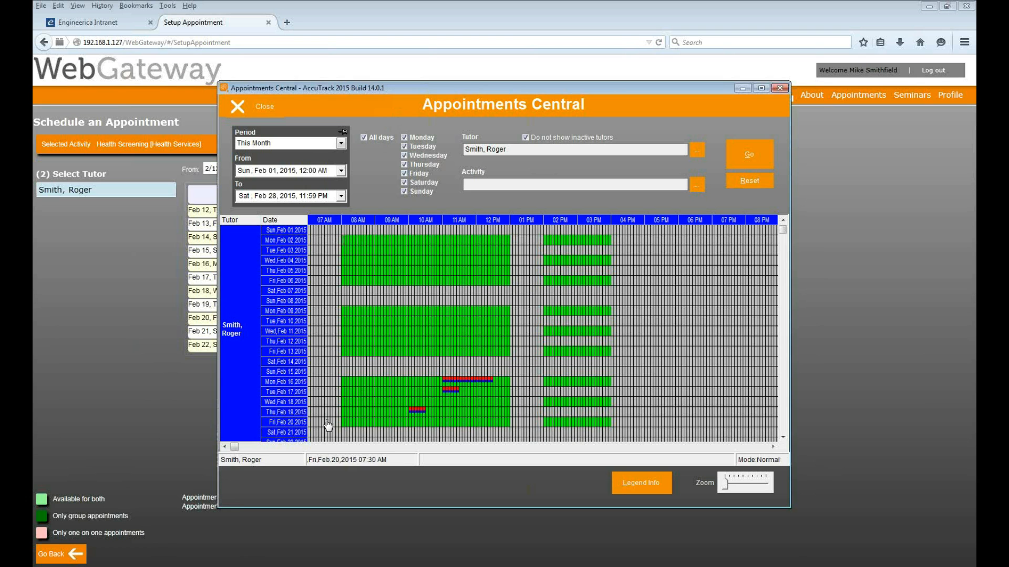
right_click(546, 385)
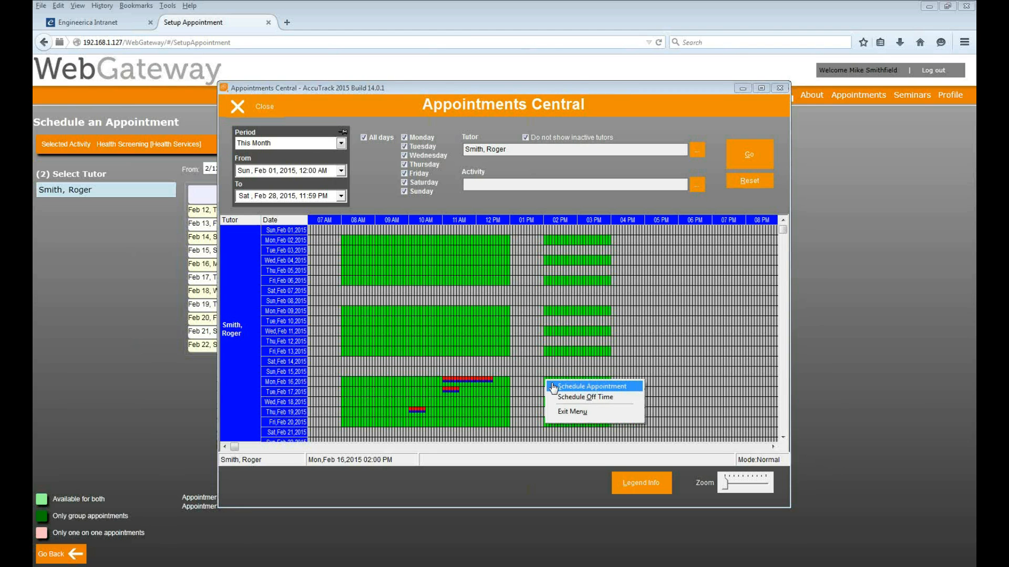
click(553, 387)
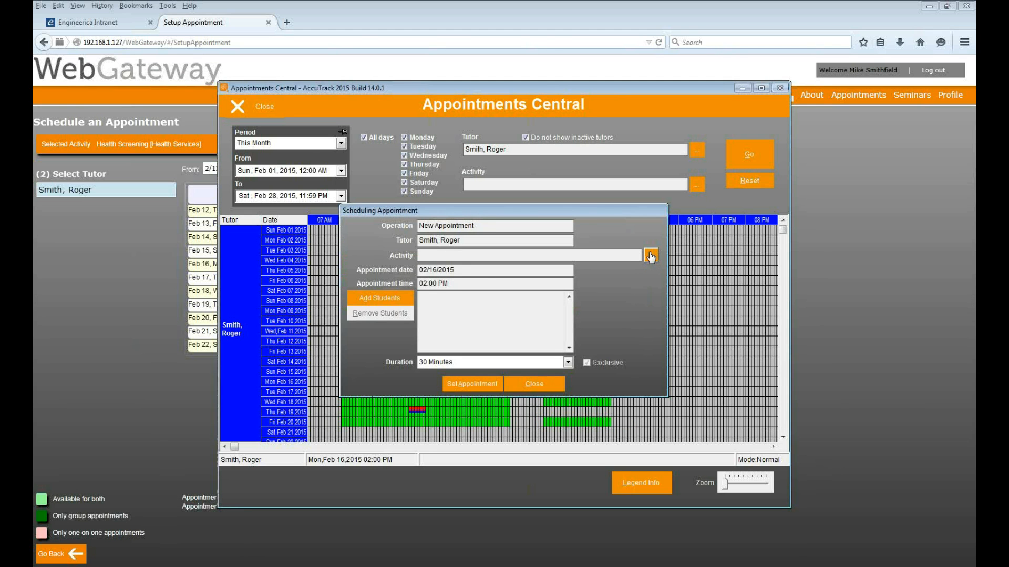
click(355, 221)
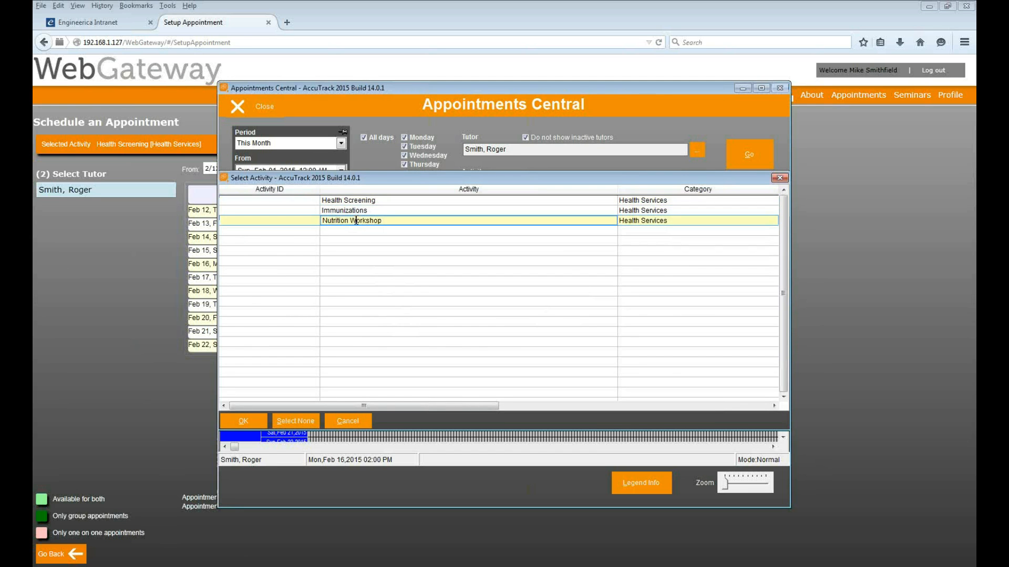
click(243, 421)
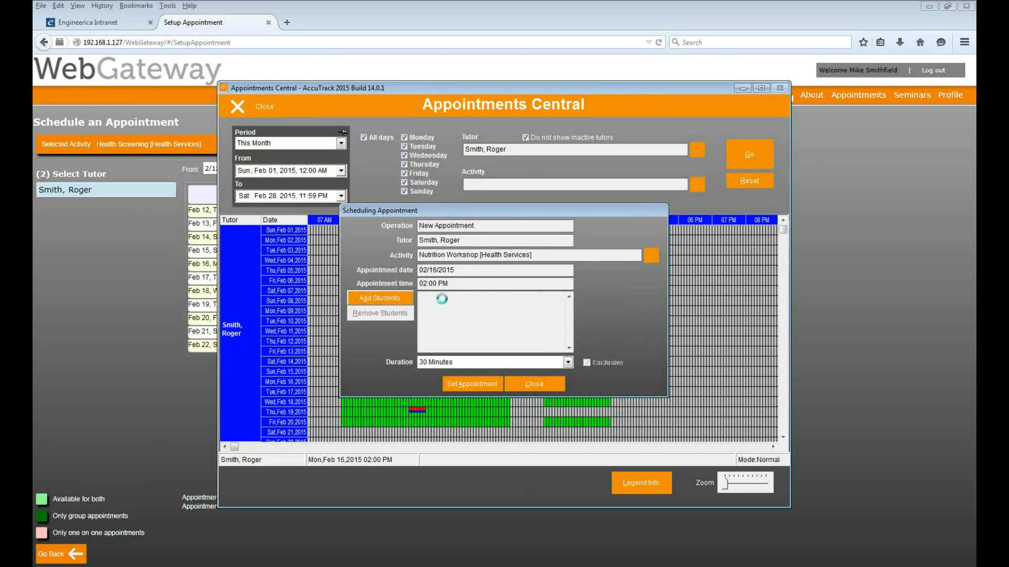
Add one student, save the appointment without a note, and assign it to West Hall
click(394, 298)
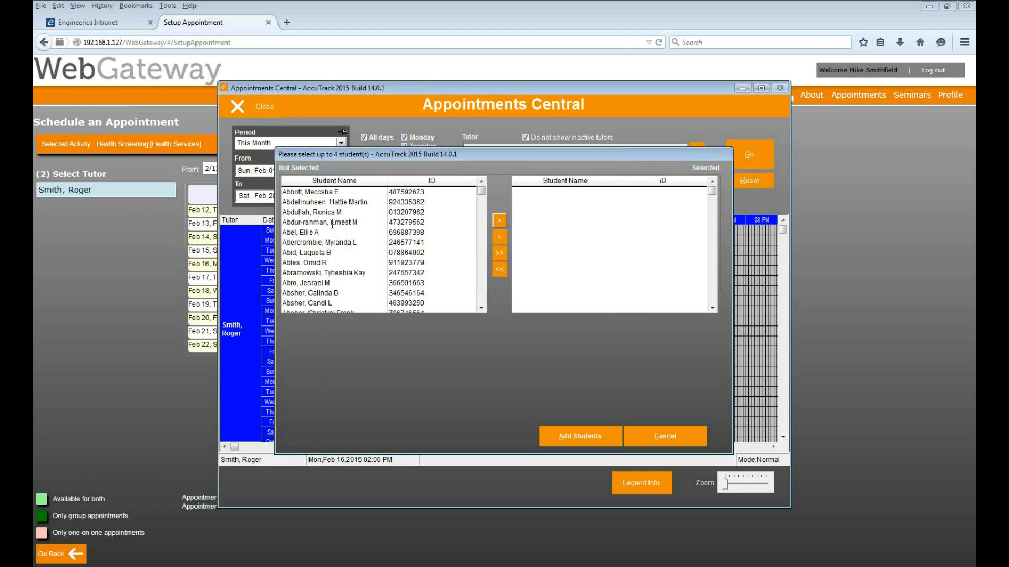
double_click(324, 231)
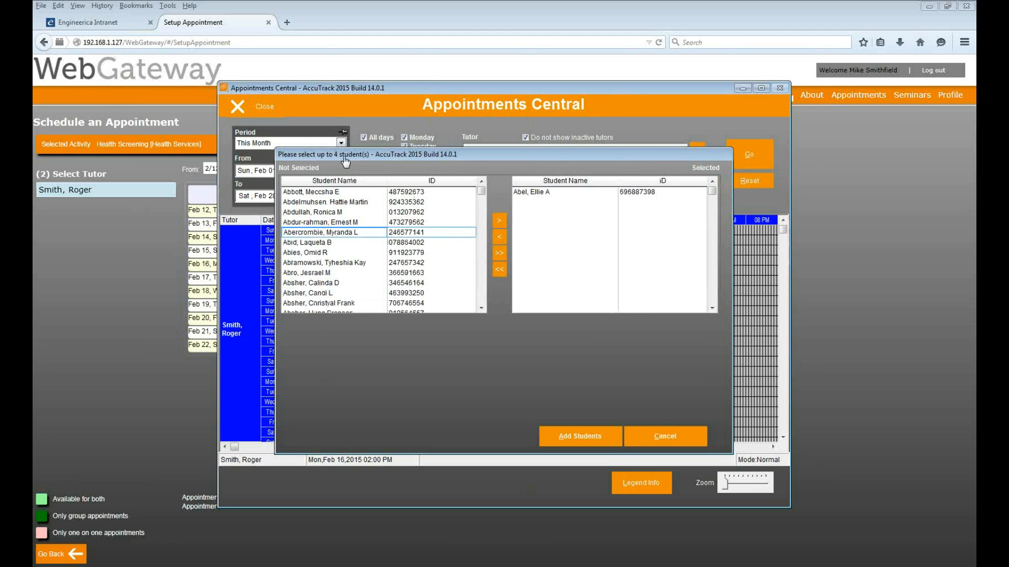
click(572, 437)
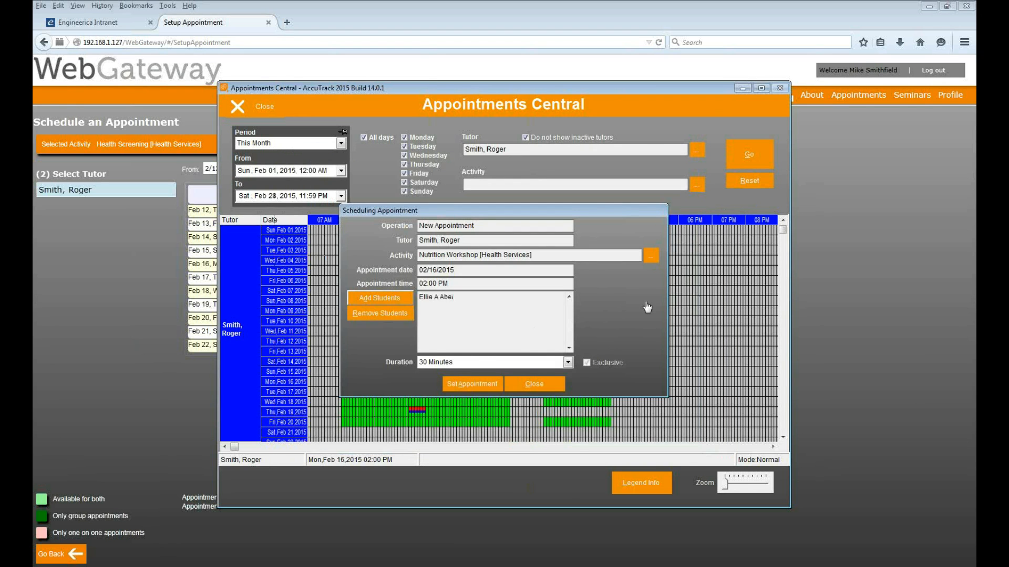
click(473, 384)
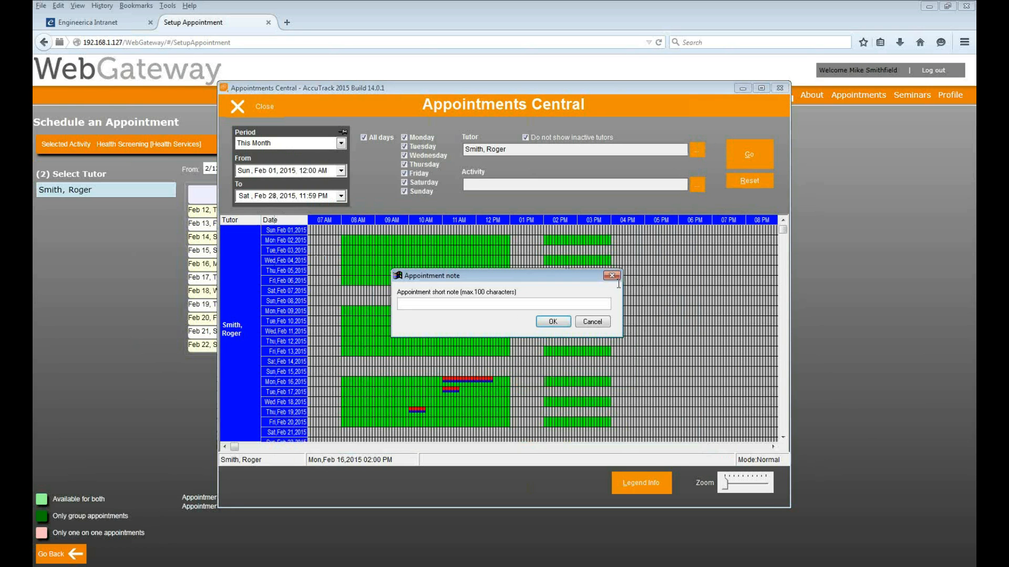
click(544, 322)
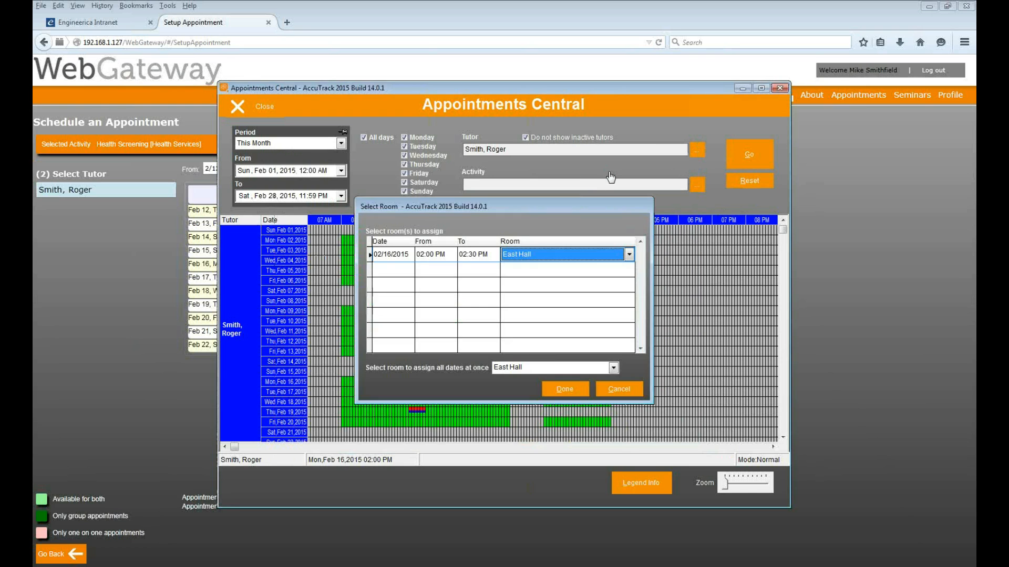
click(575, 257)
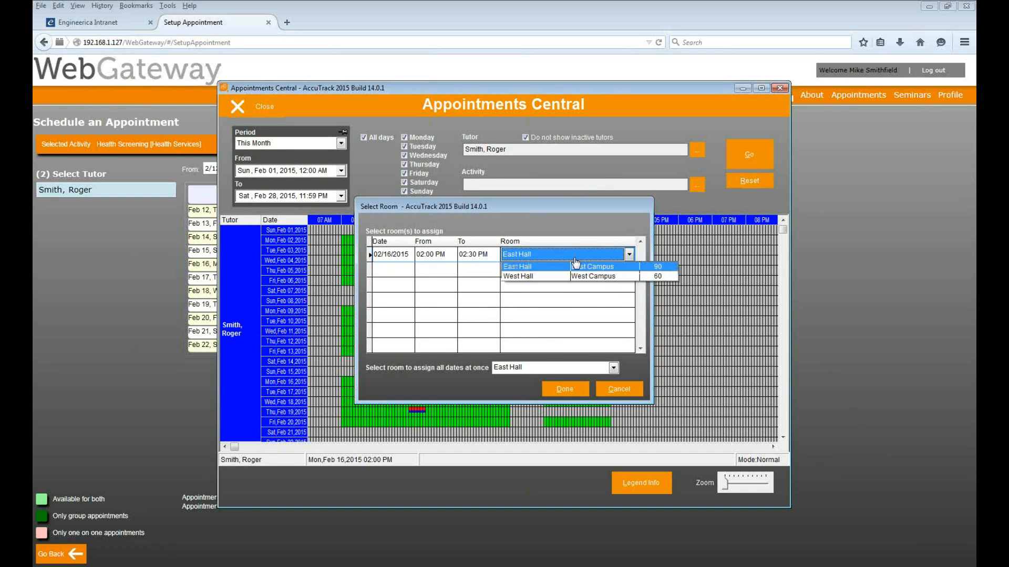
click(569, 278)
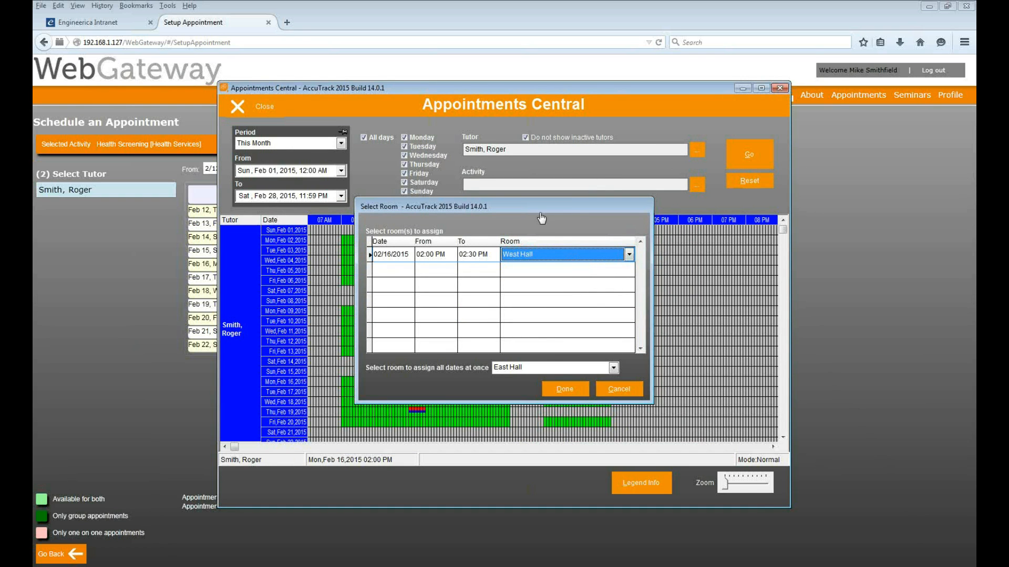
click(558, 388)
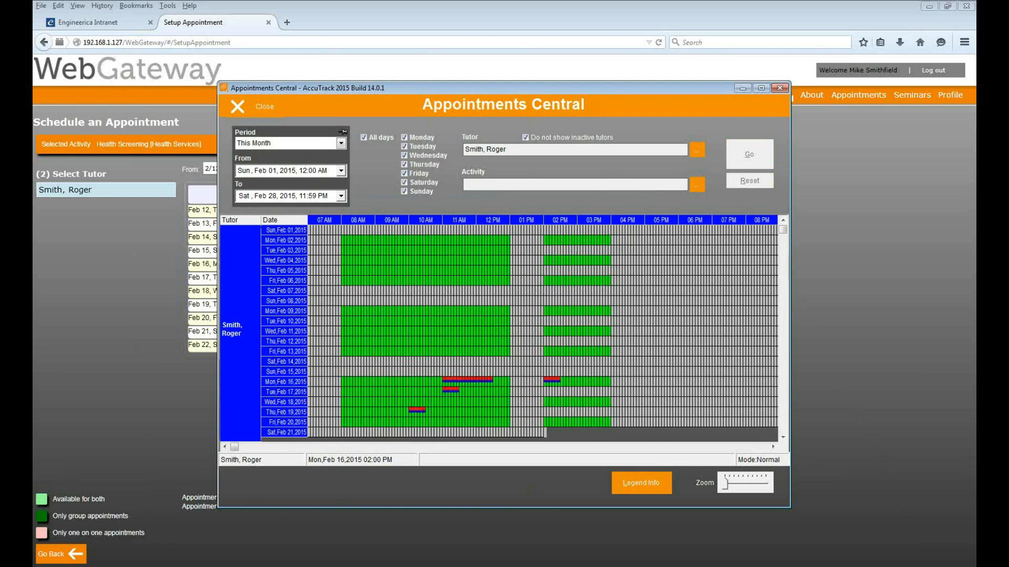
click(558, 382)
Review the new booking's details, then start moving the Feb 16 2 PM appointment
click(570, 388)
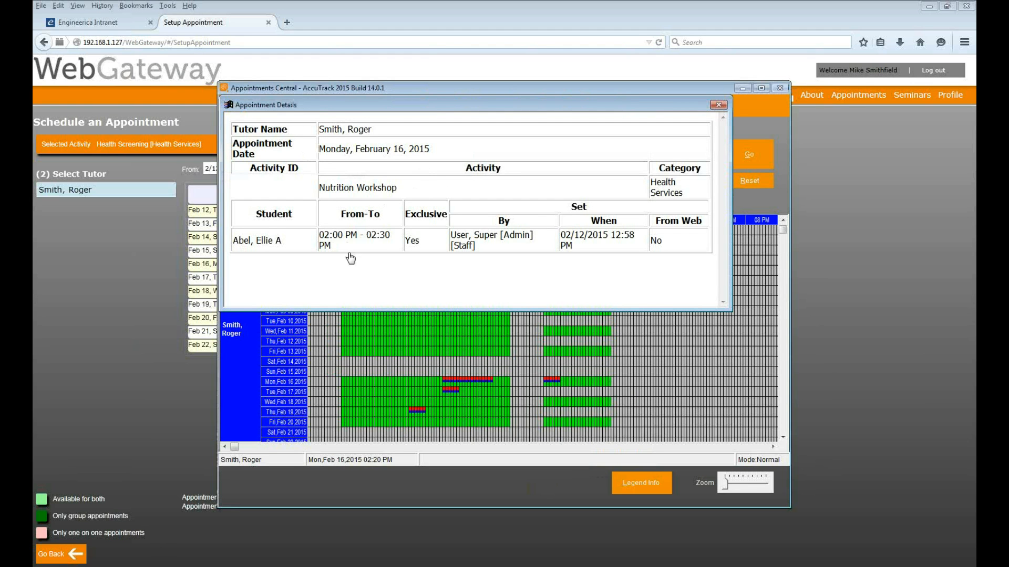
click(718, 105)
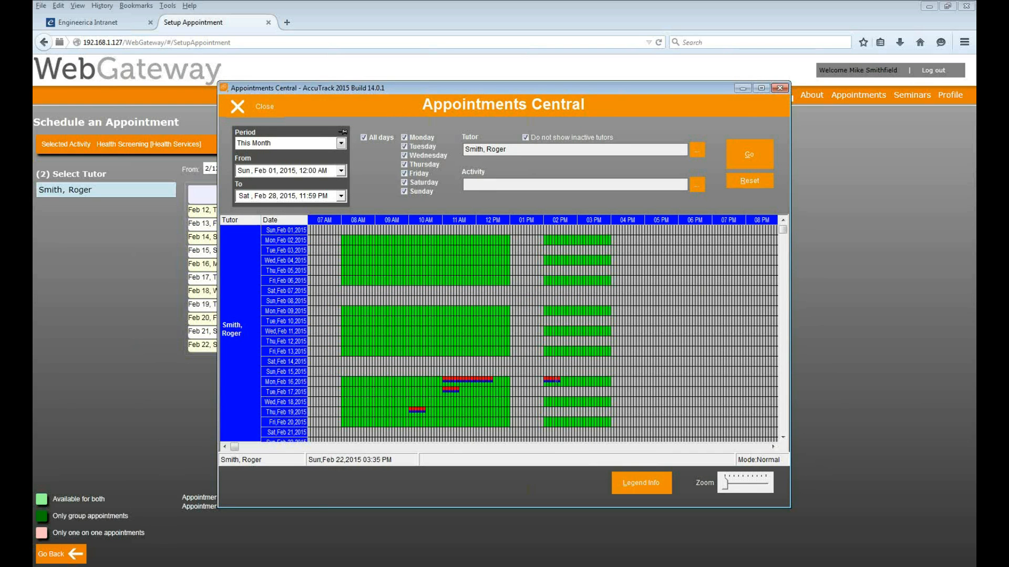
right_click(553, 384)
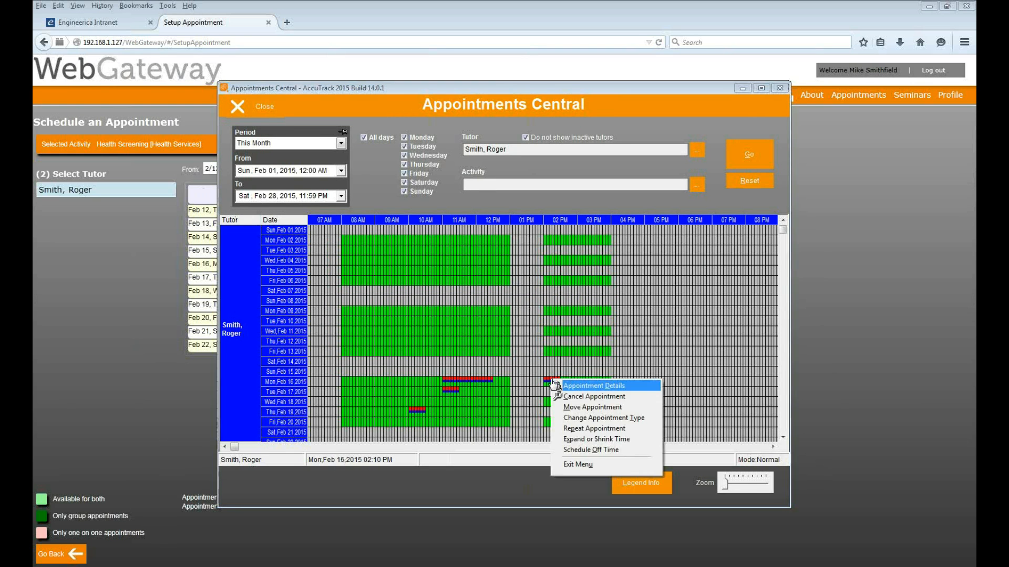
click(623, 408)
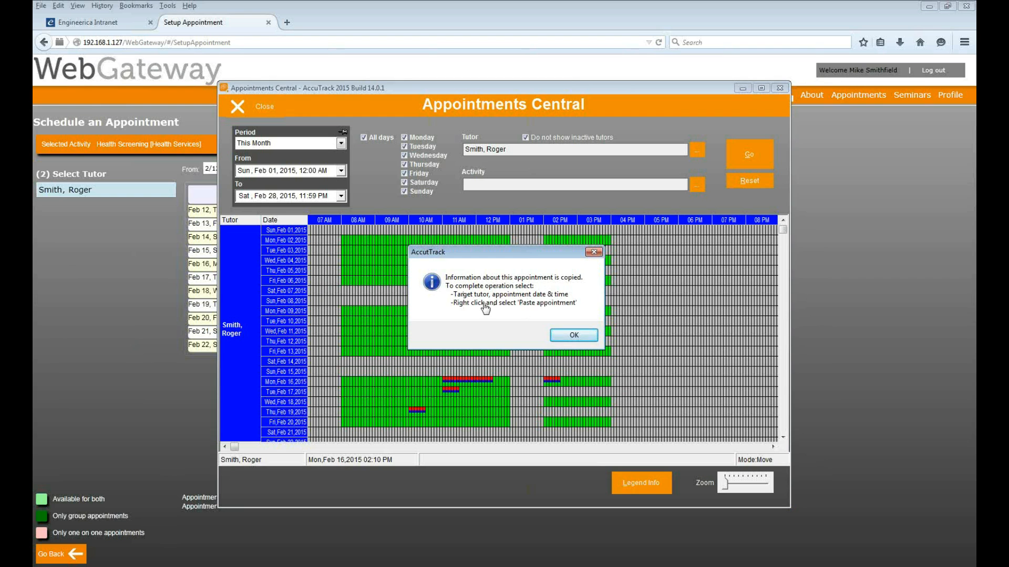
click(572, 335)
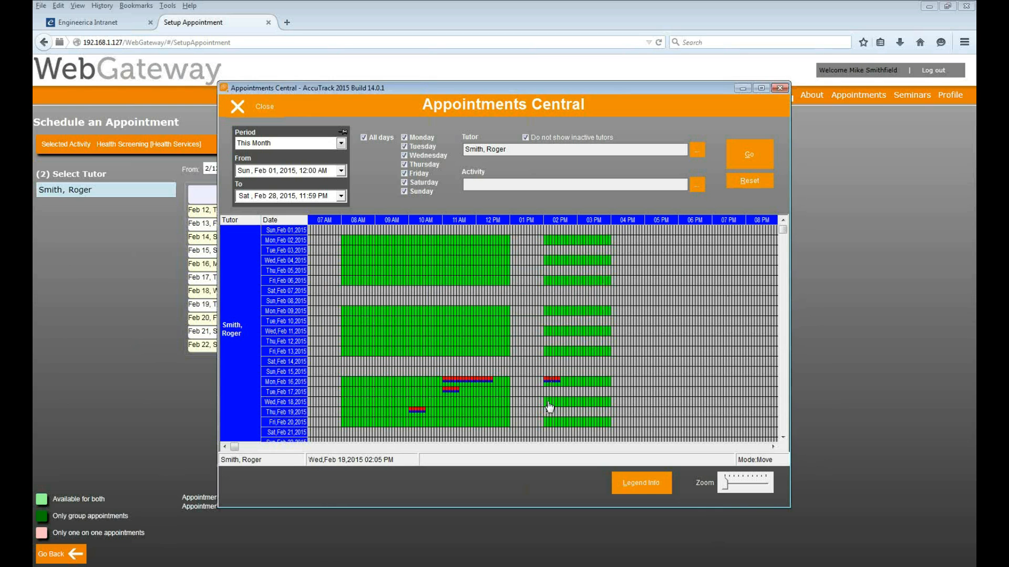
Paste the appointment at Wednesday Feb 18, 3 PM and save it without a note
right_click(582, 407)
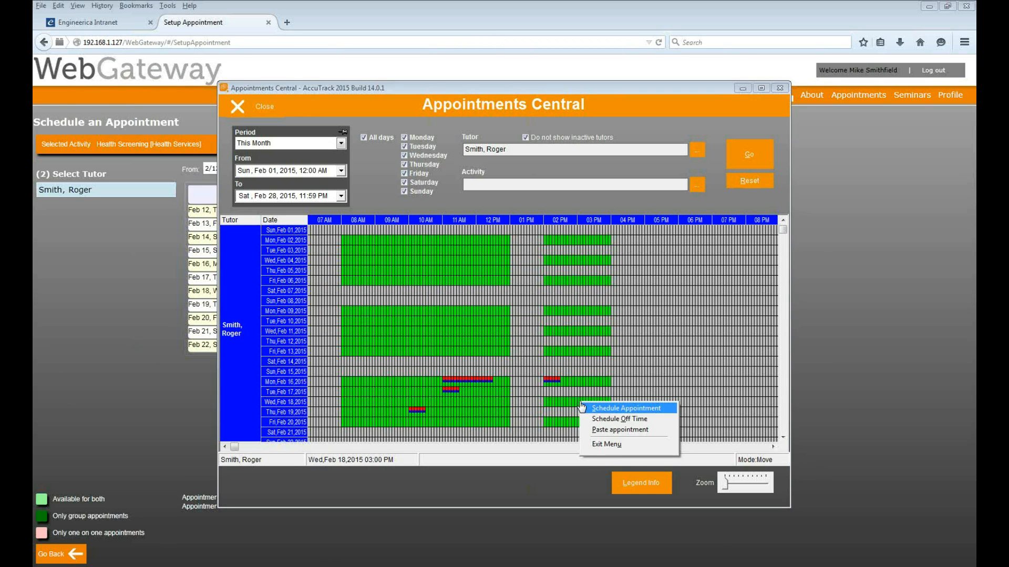
click(599, 430)
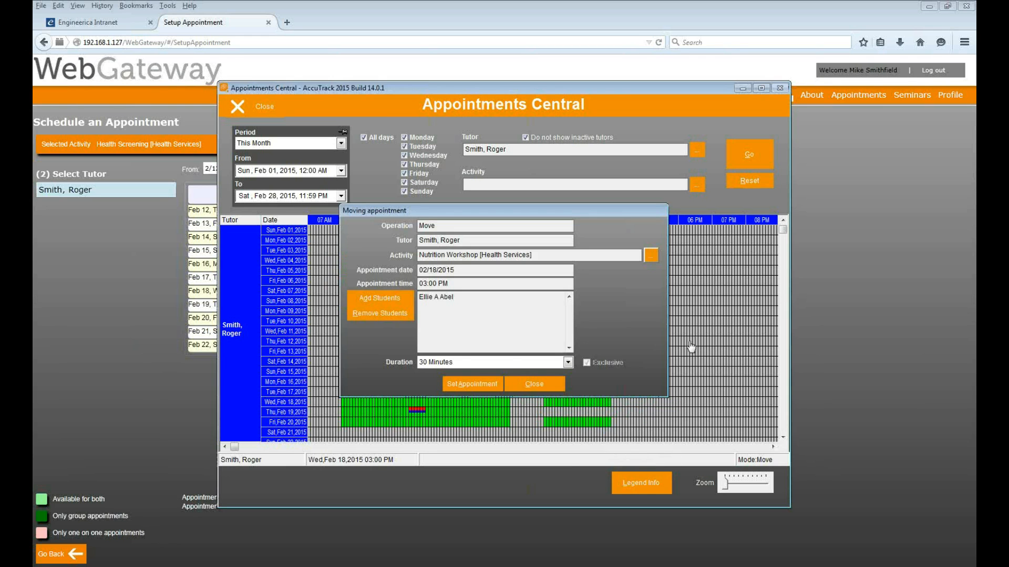
click(471, 384)
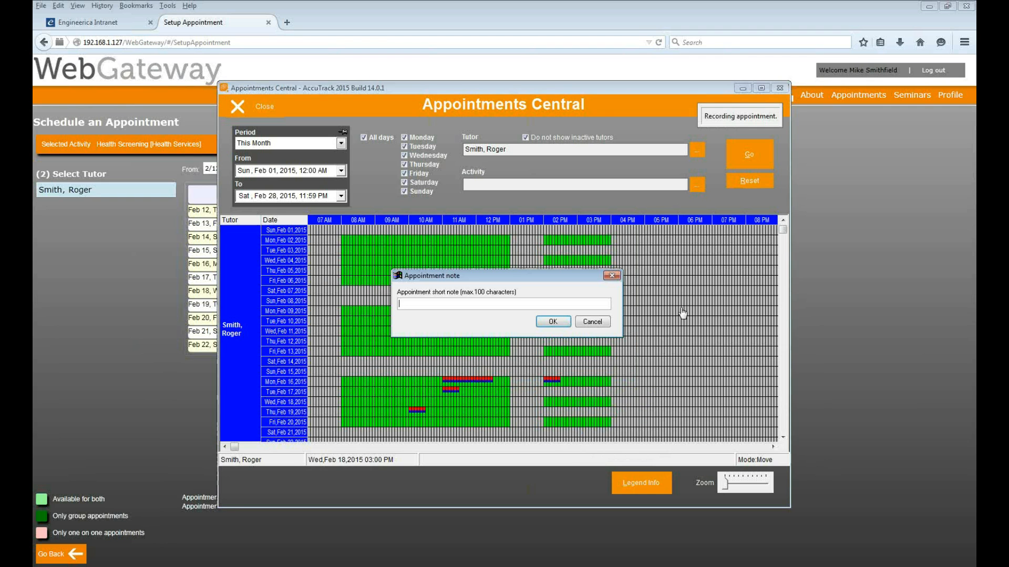
click(552, 322)
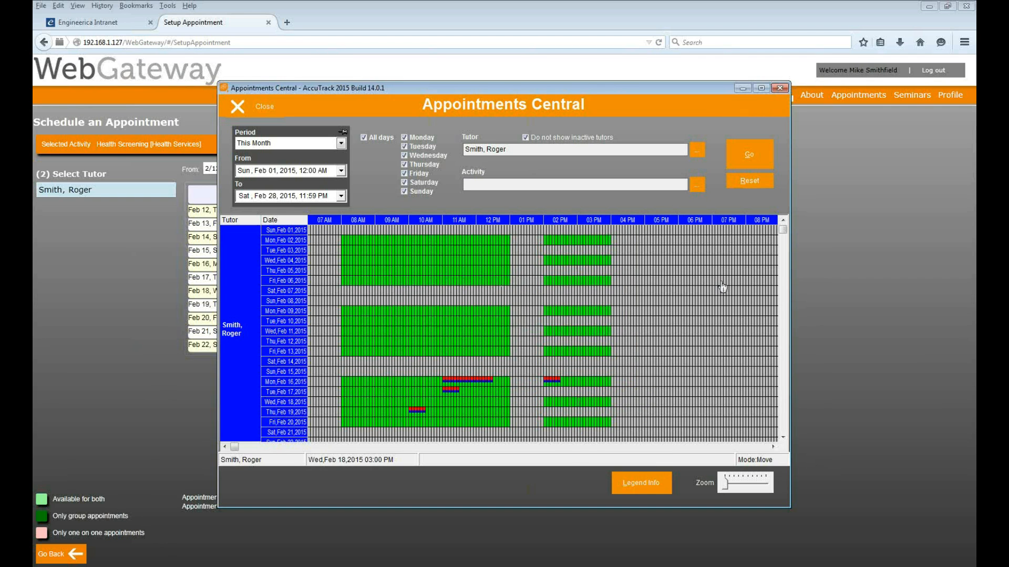
click(565, 390)
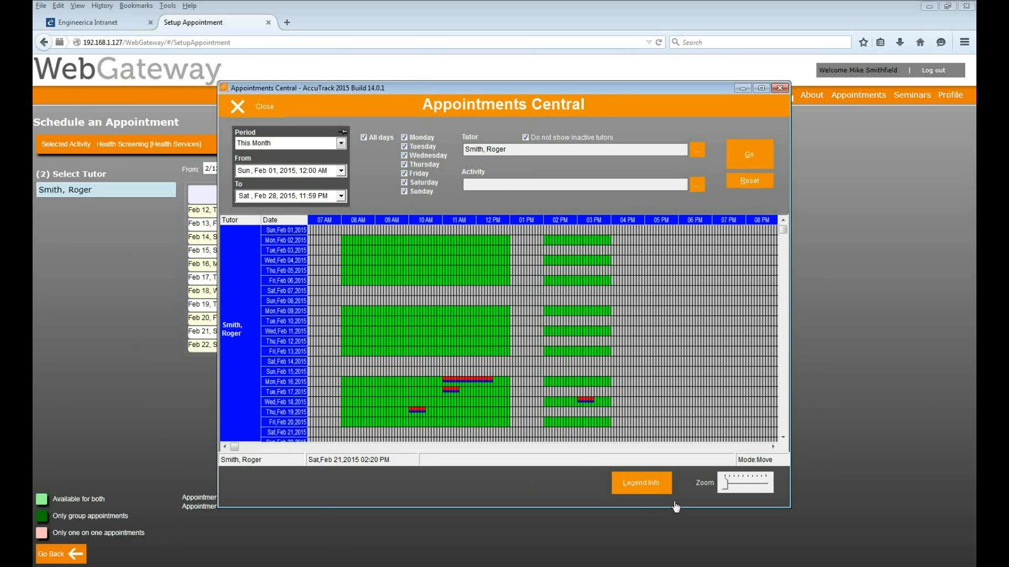
Close Appointments Central, preview and enlarge the Scheduled Appointments report, then select Appointments Cancellations
click(251, 105)
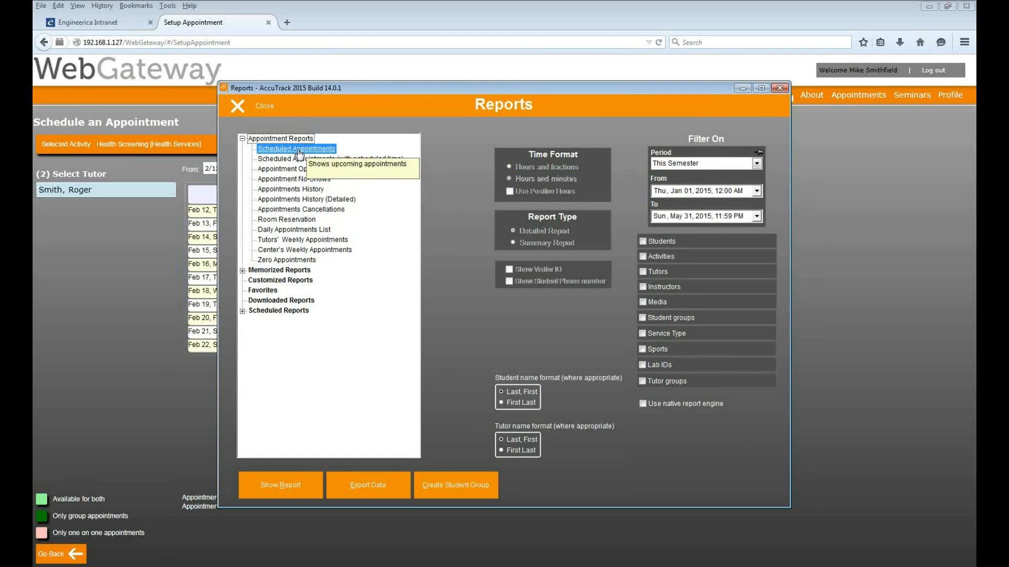
click(277, 488)
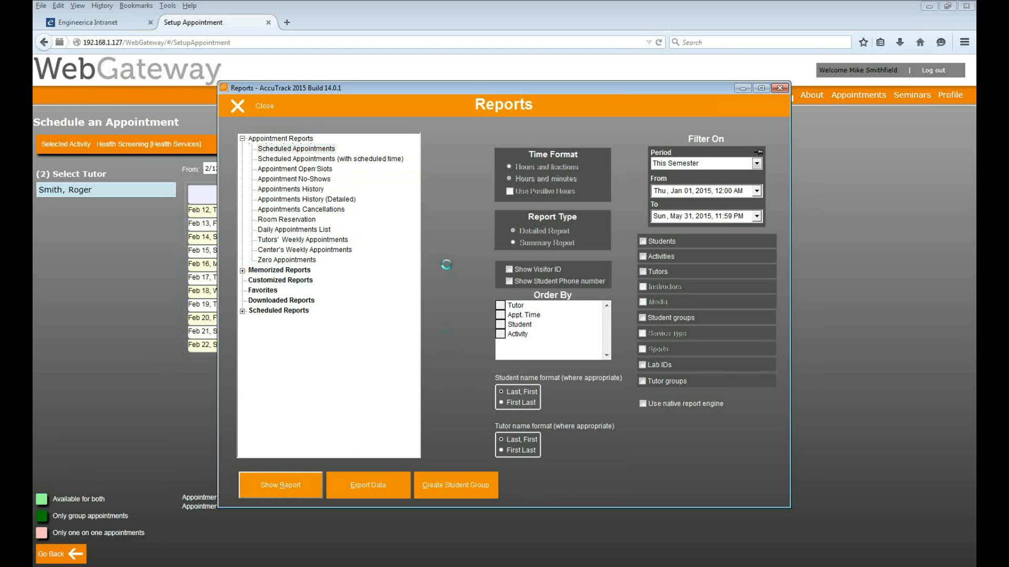
drag(478, 353, 674, 449)
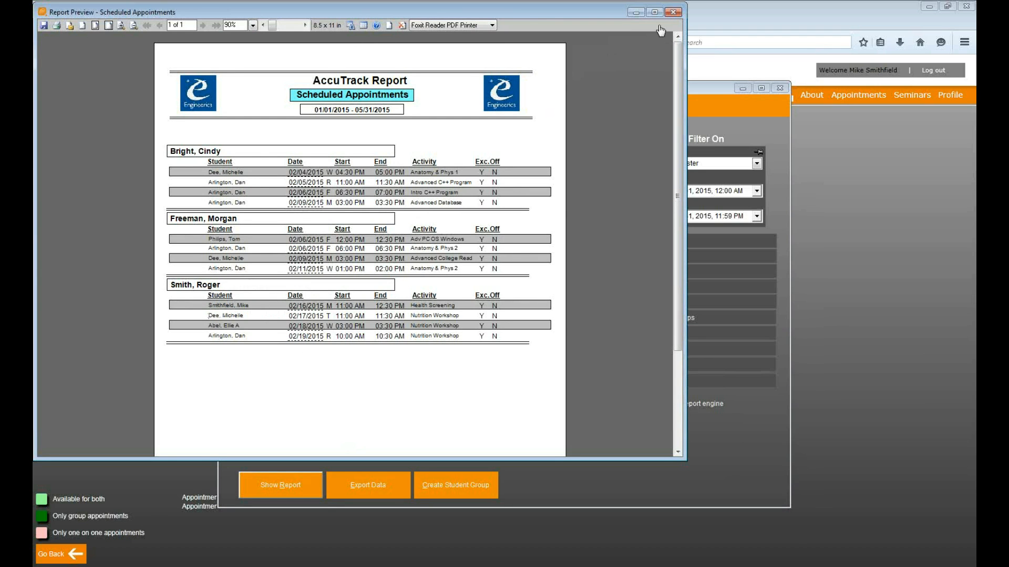
click(672, 13)
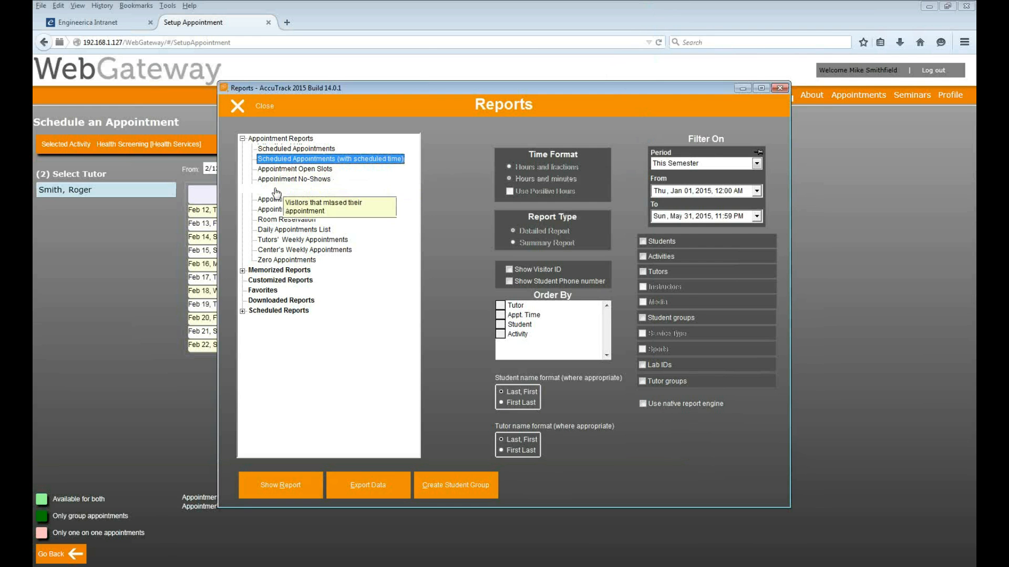
click(295, 209)
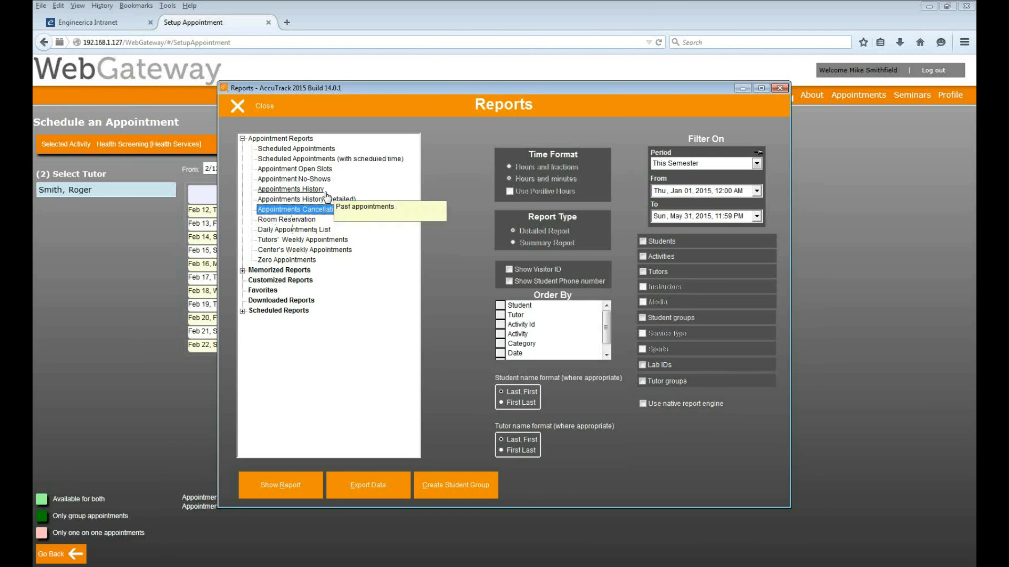